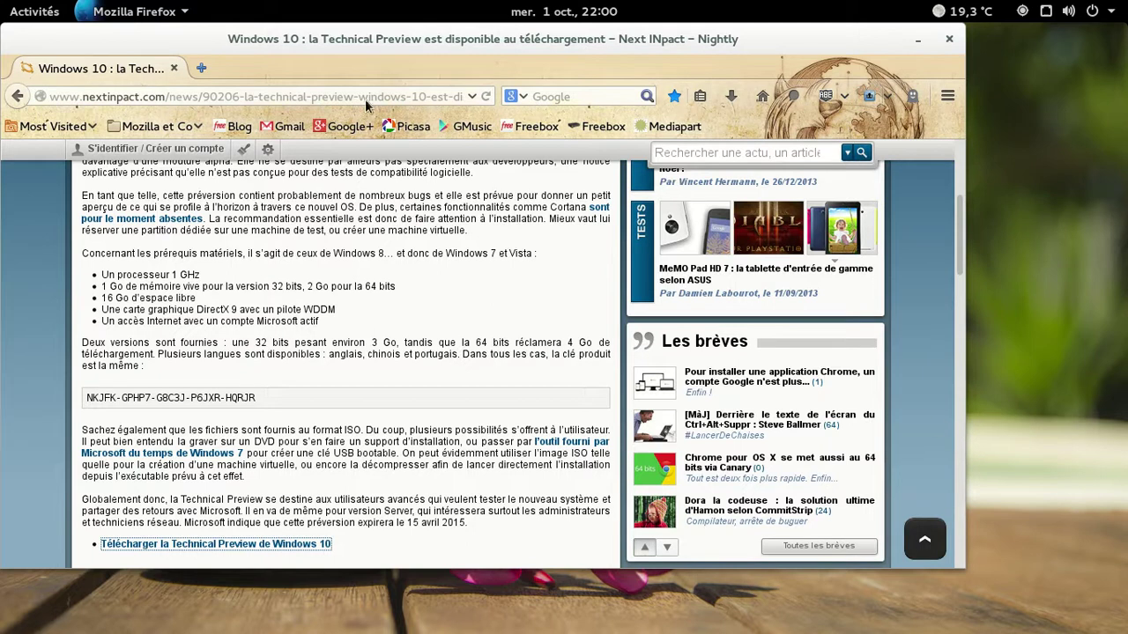
Check the browser's build identifier on the about: page in a new tab, then close that tab
click(205, 72)
text(about:)
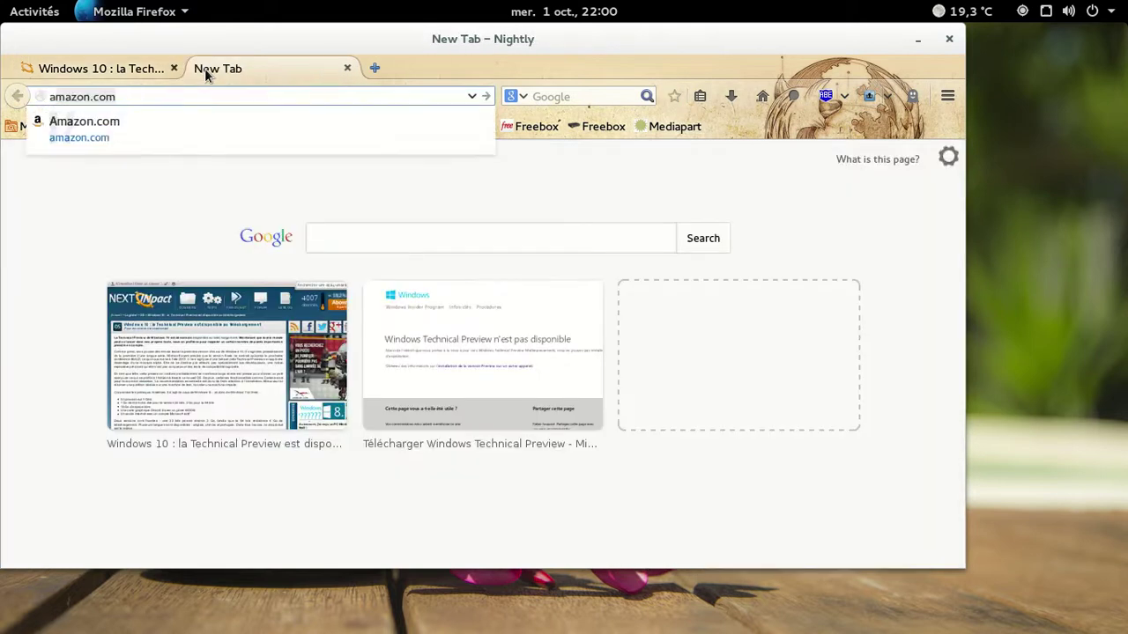
key(Return)
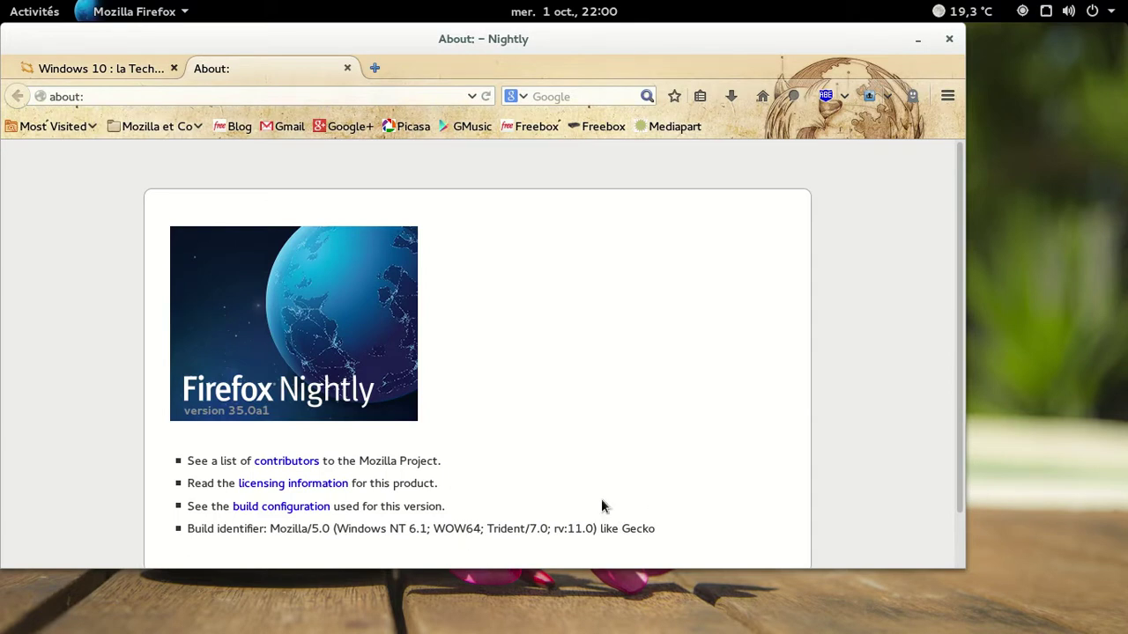
click(347, 69)
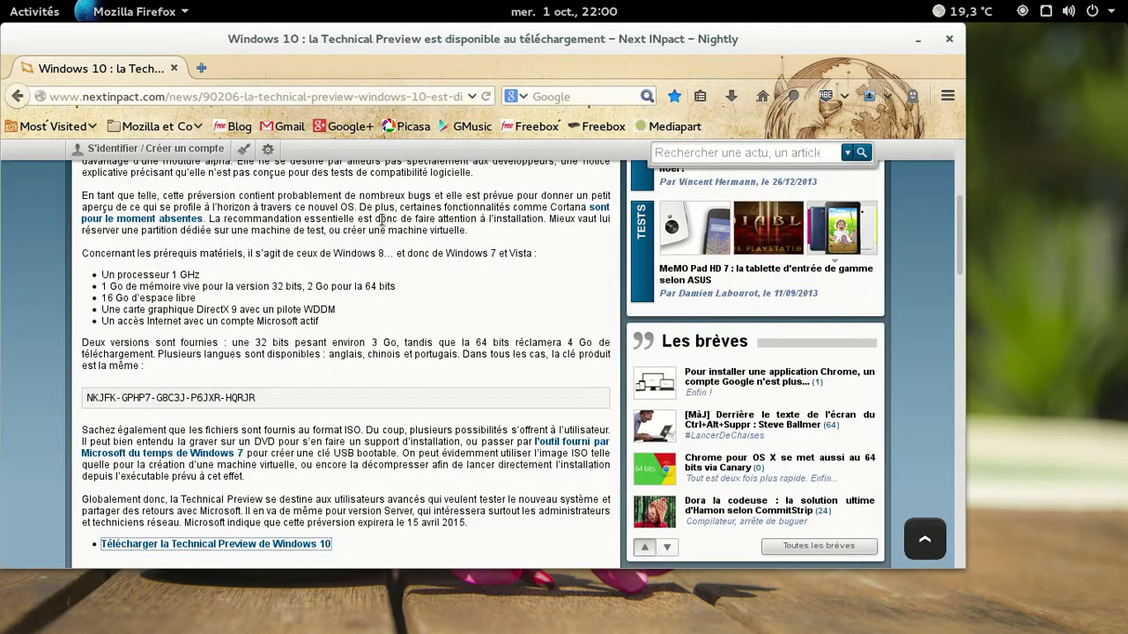
Open the article's Windows 10 Technical Preview download link in a new tab, reload the page and examine its download links
middle_click(287, 545)
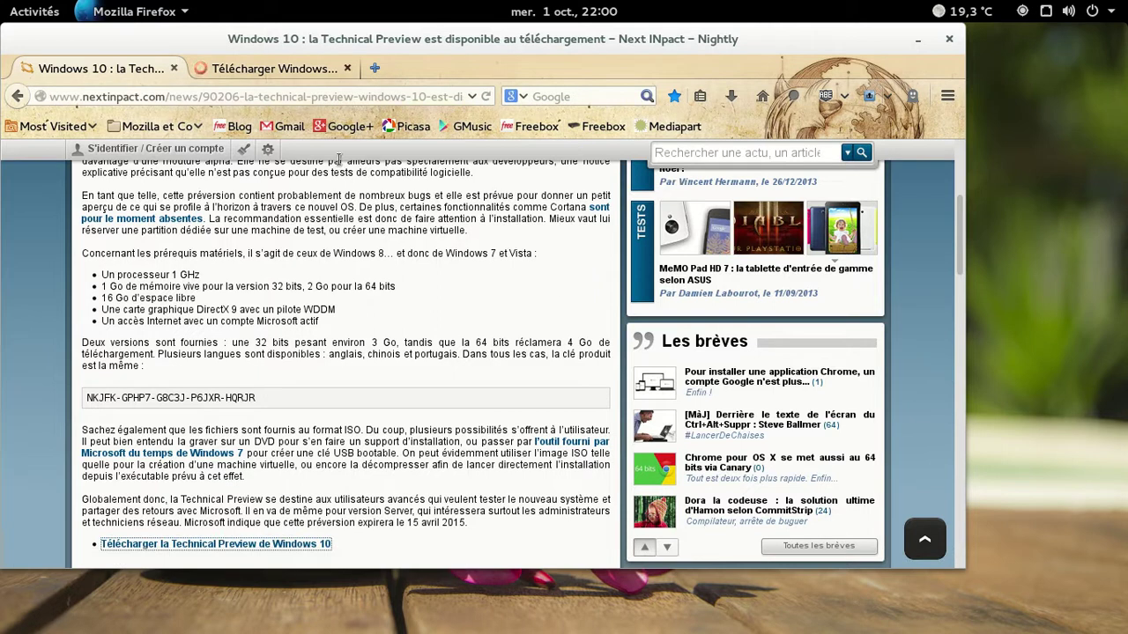
click(262, 71)
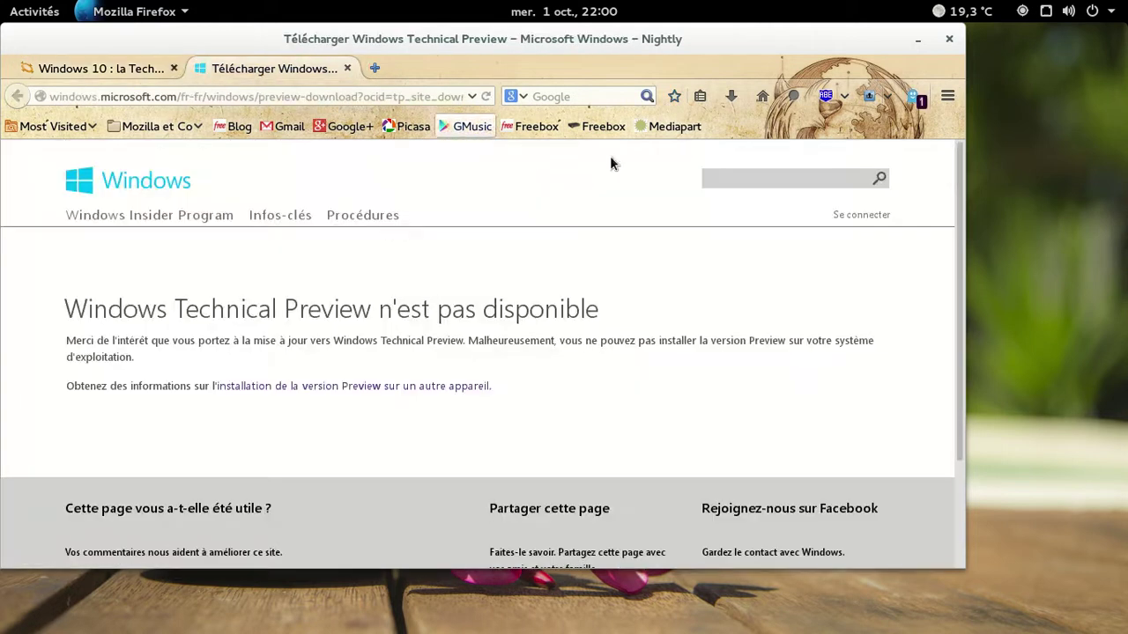
click(486, 97)
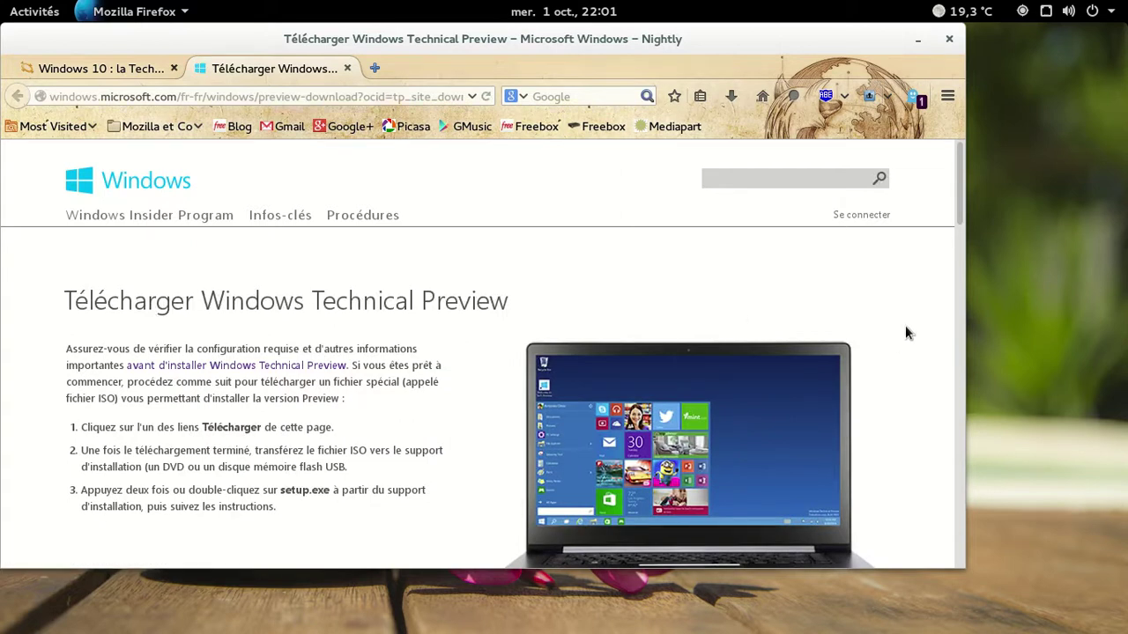
scroll(907, 328, down, 3)
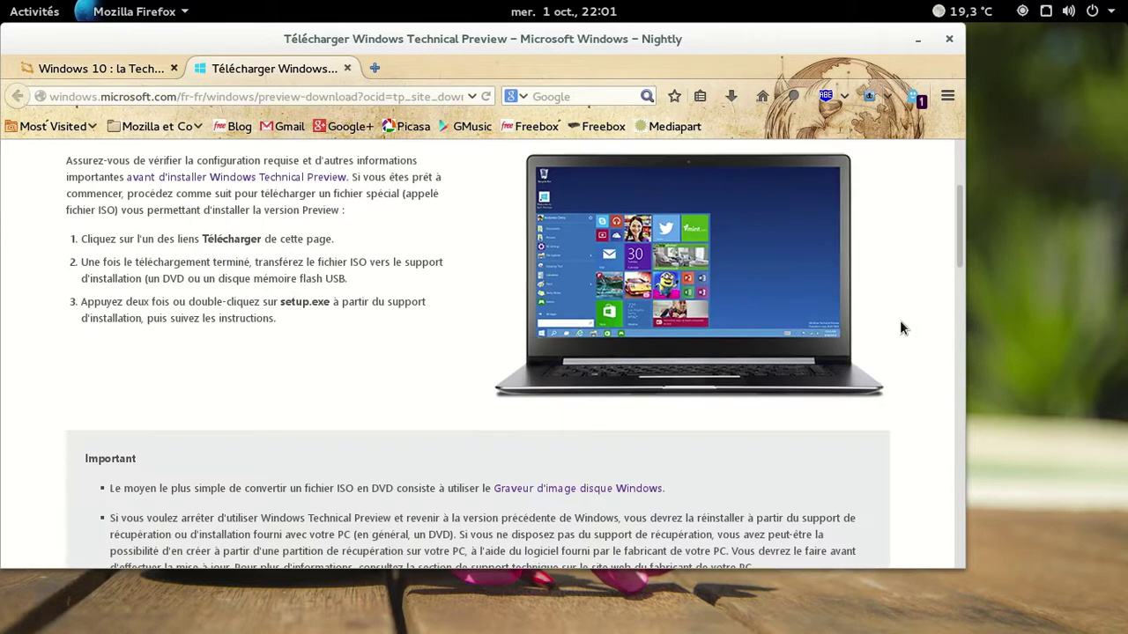
scroll(900, 327, down, 5)
scroll(901, 327, down, 5)
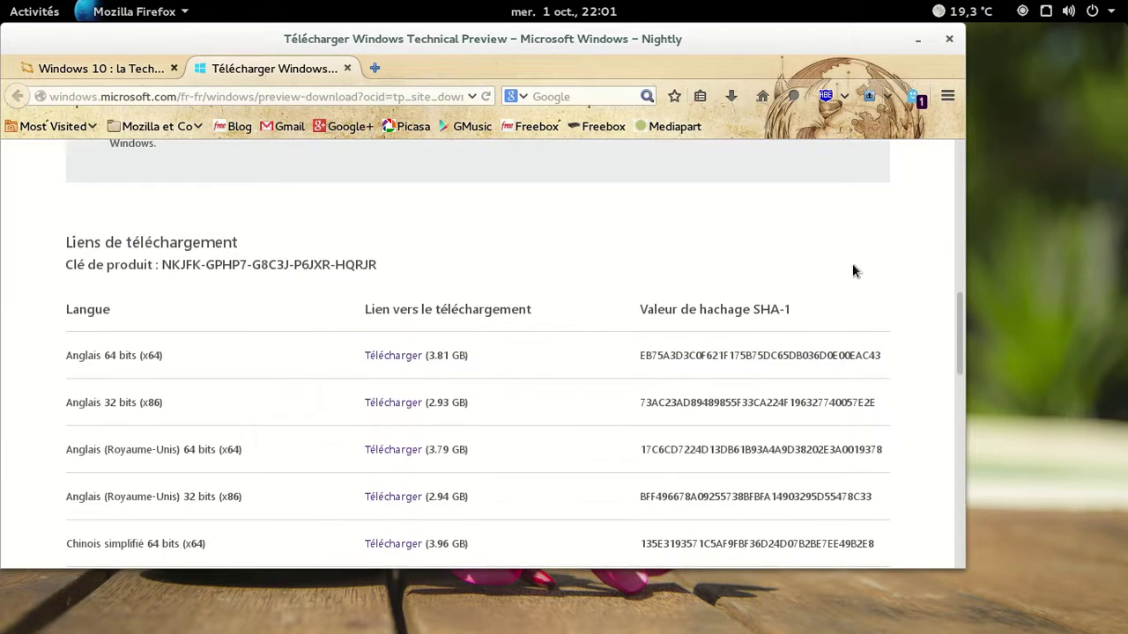
Check the available browser user-agent choices and close the browser with all its tabs
click(885, 97)
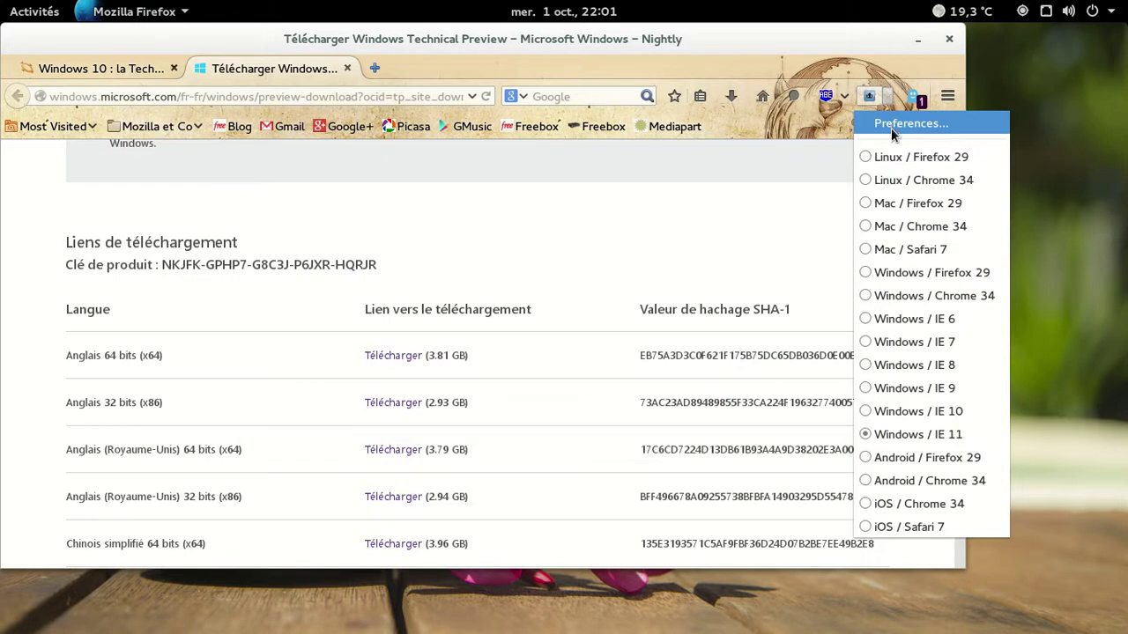
click(871, 100)
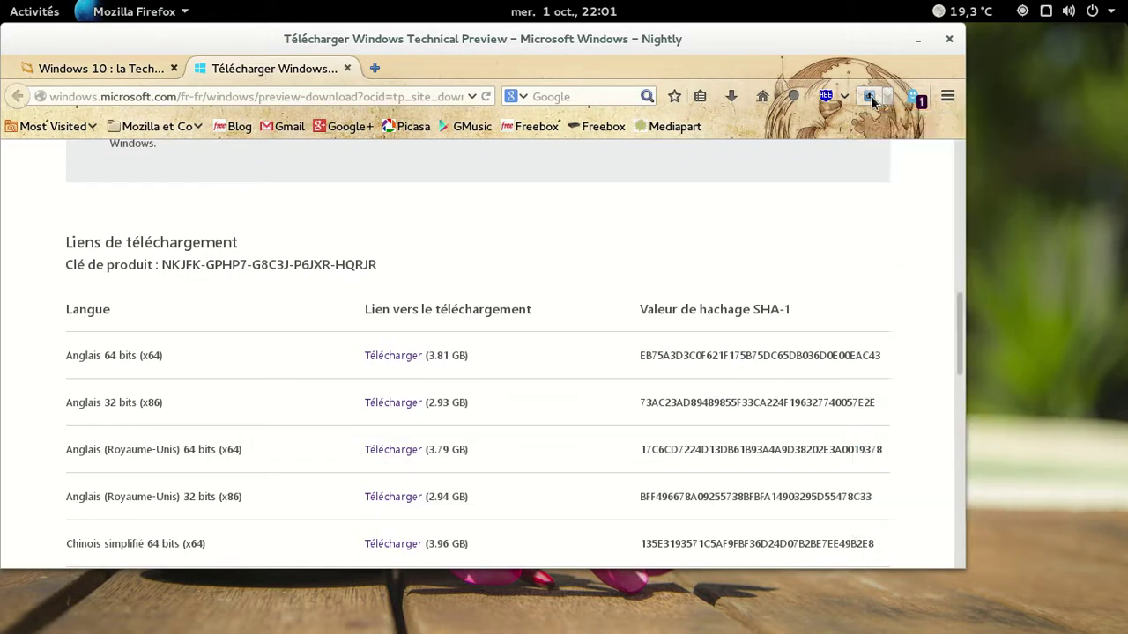
click(951, 42)
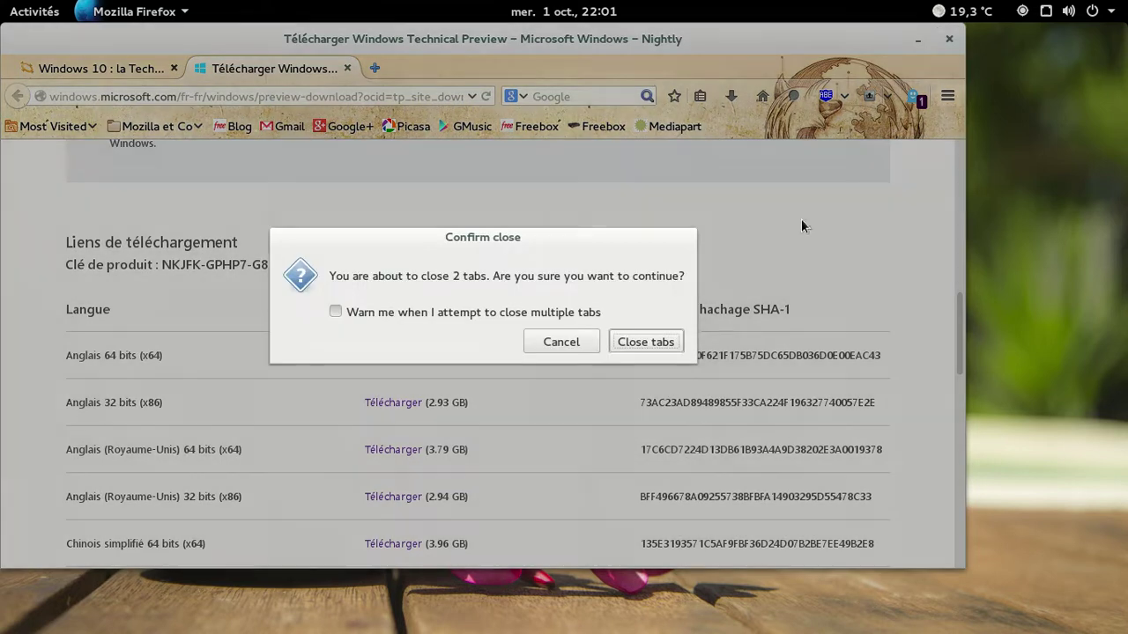
click(674, 340)
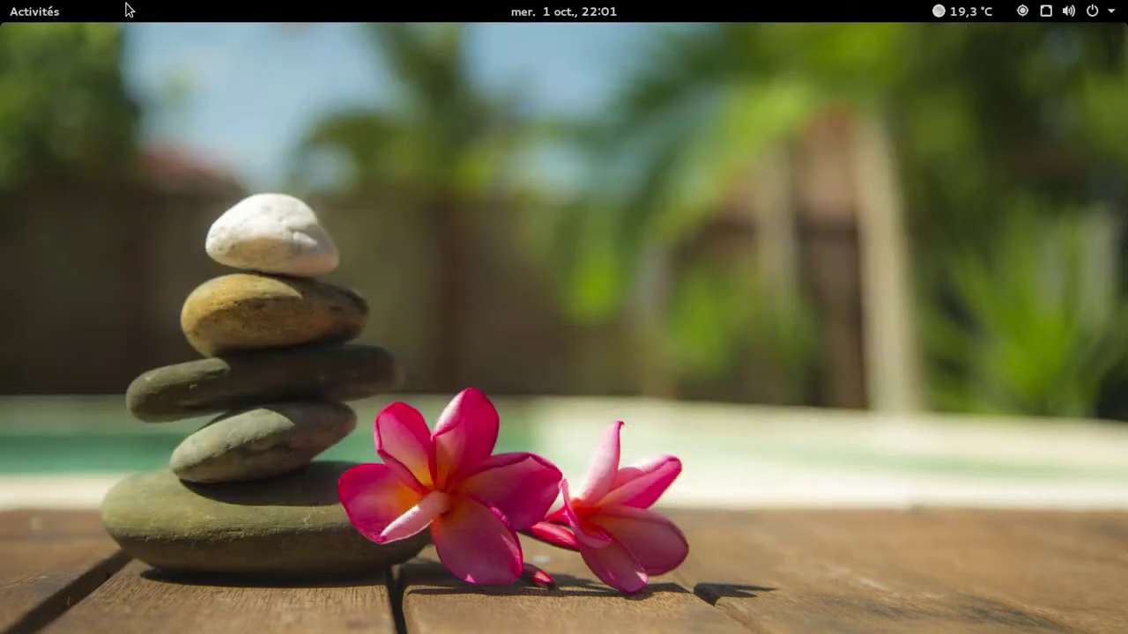
Switch to VirtualBox, start the Windows 10 Technical Preview virtual machine and minimize the machine manager
click(34, 11)
click(557, 273)
key(Down)
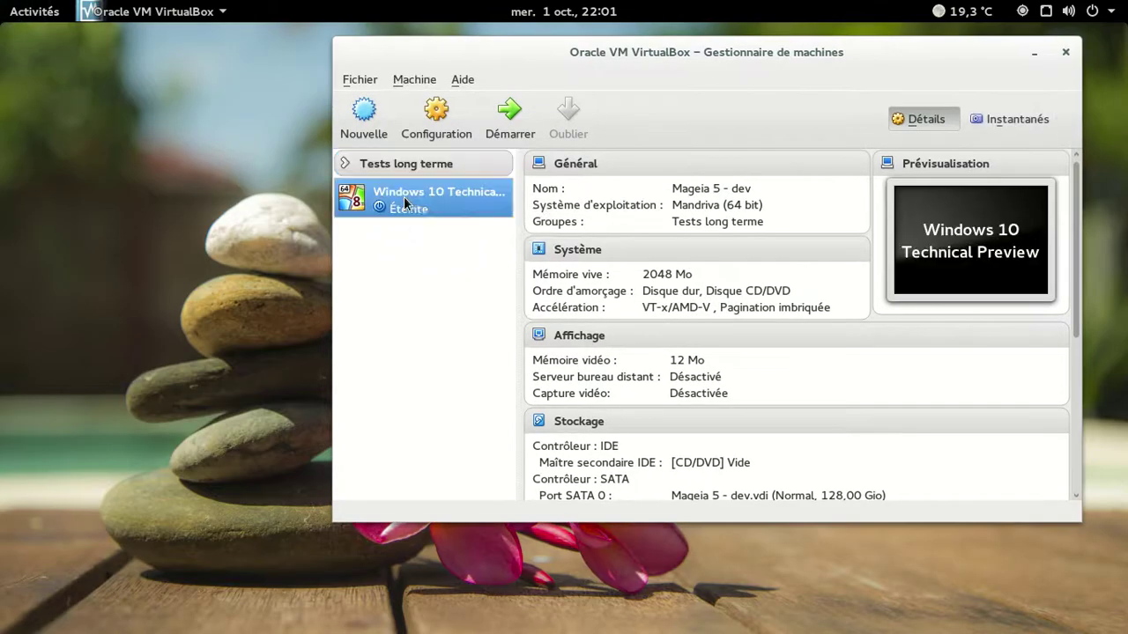
click(493, 132)
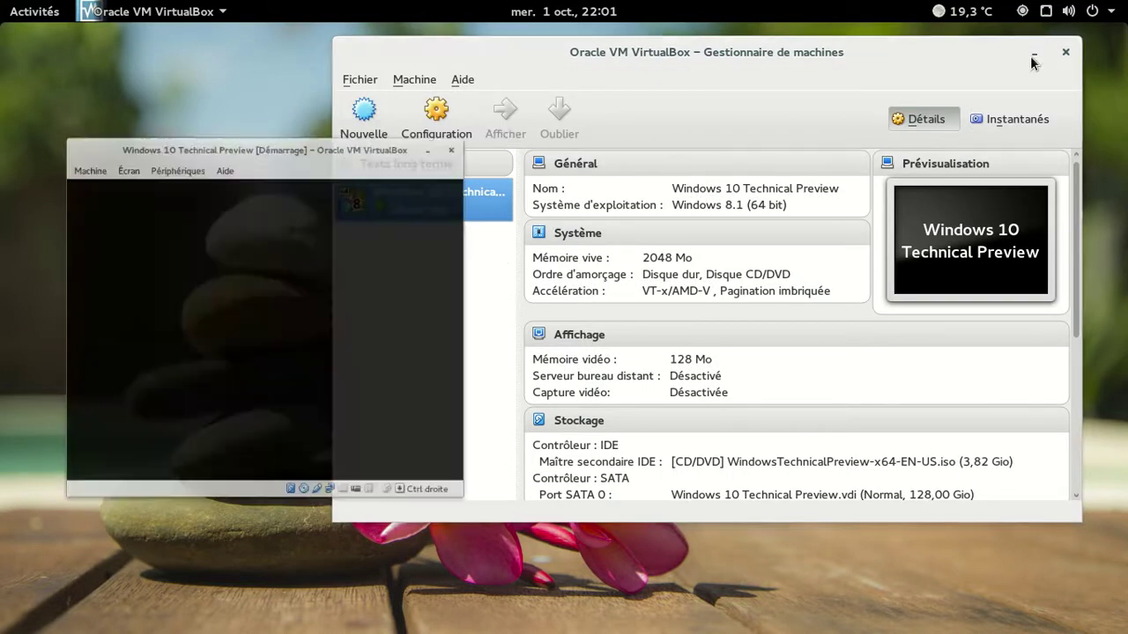
click(1034, 52)
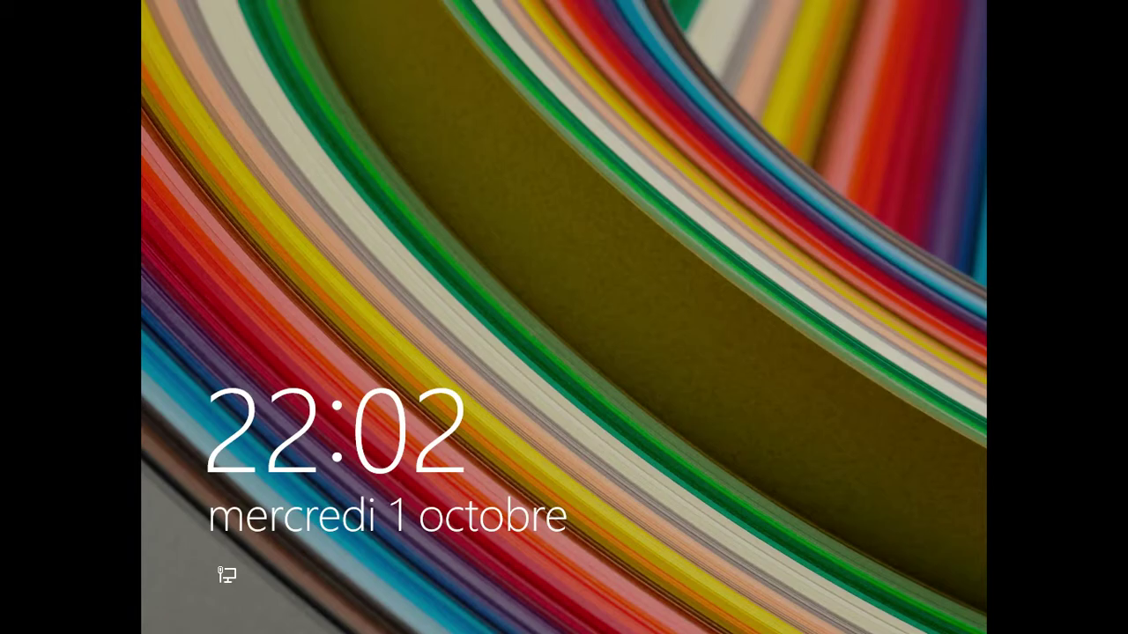
Dismiss the virtual machine's lock screen and sign in with the account password
key(space)
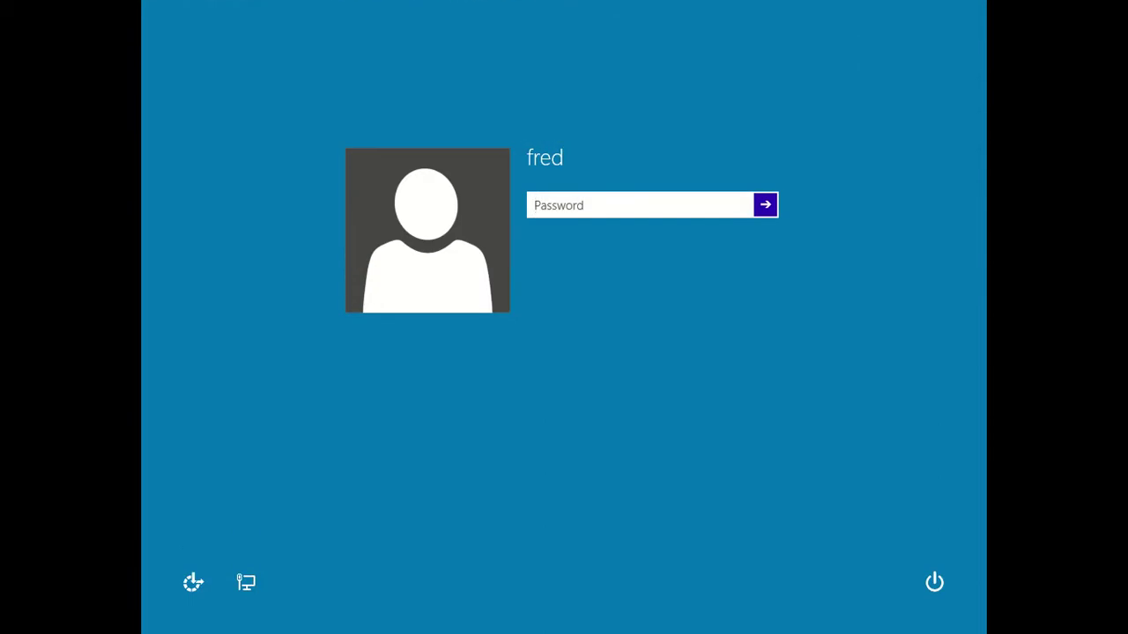
text(********)
key(Return)
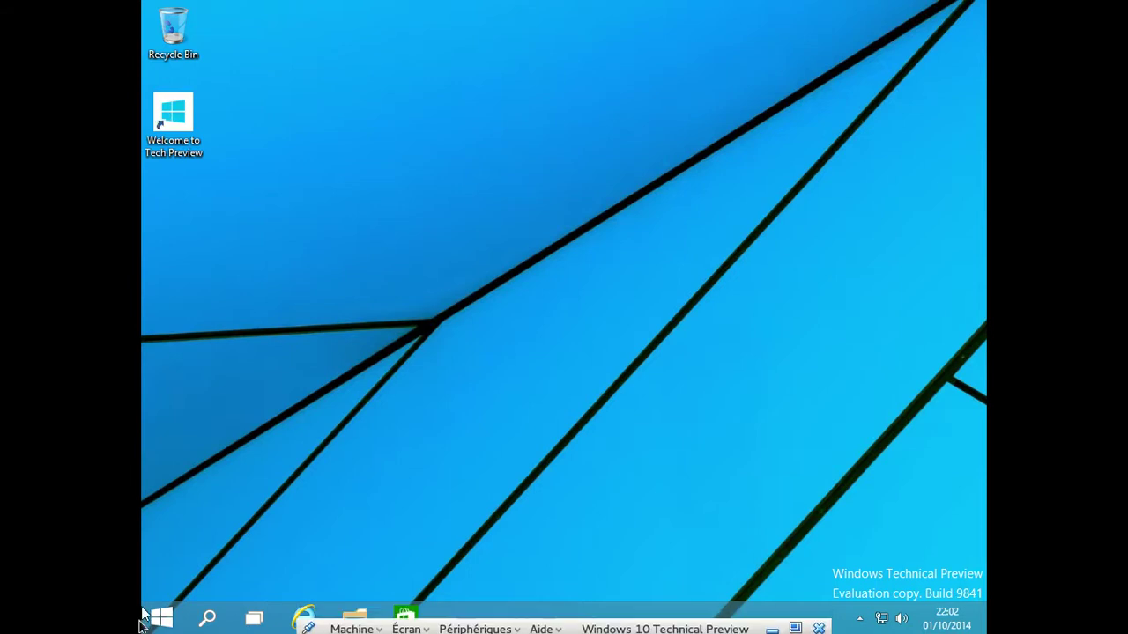
Search the Start menu for Command Prompt and launch it
click(163, 621)
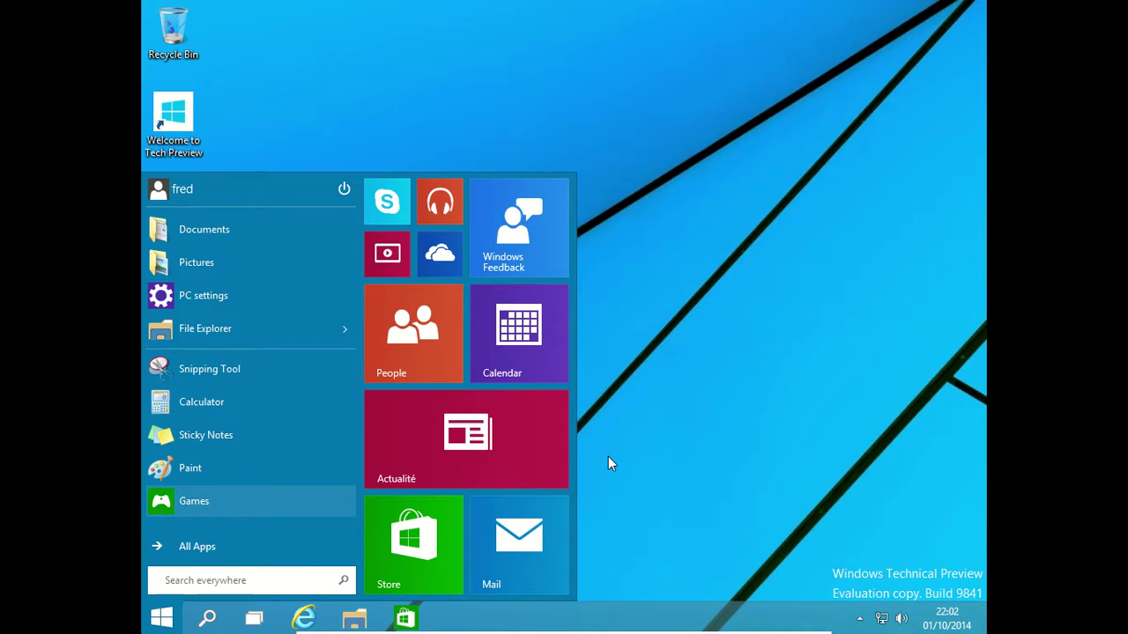
text(command Prompt)
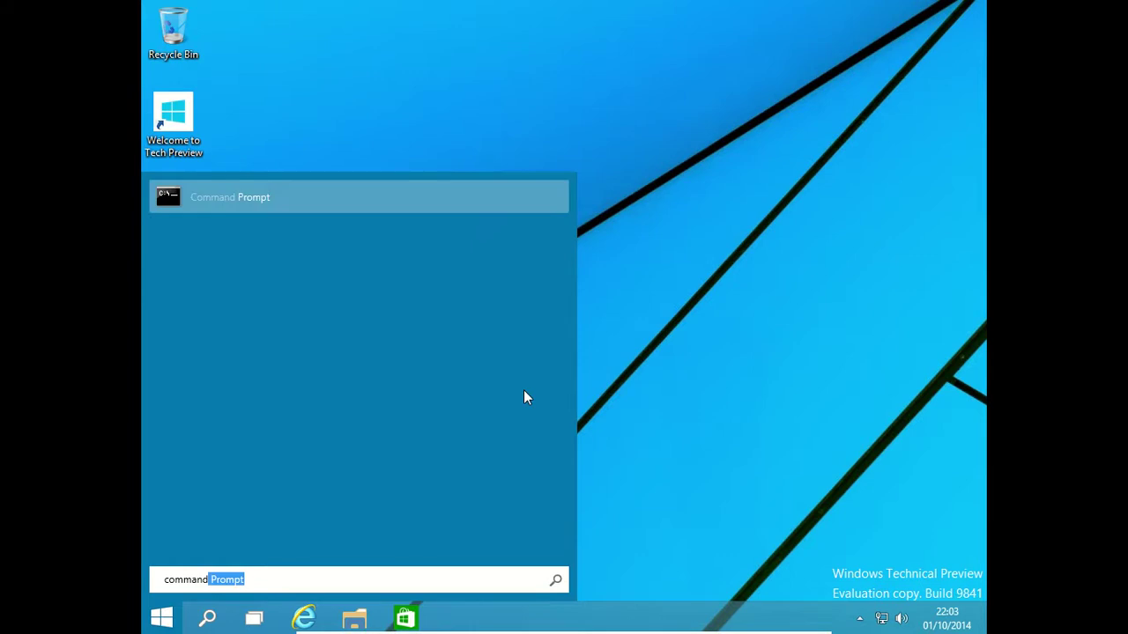
click(326, 200)
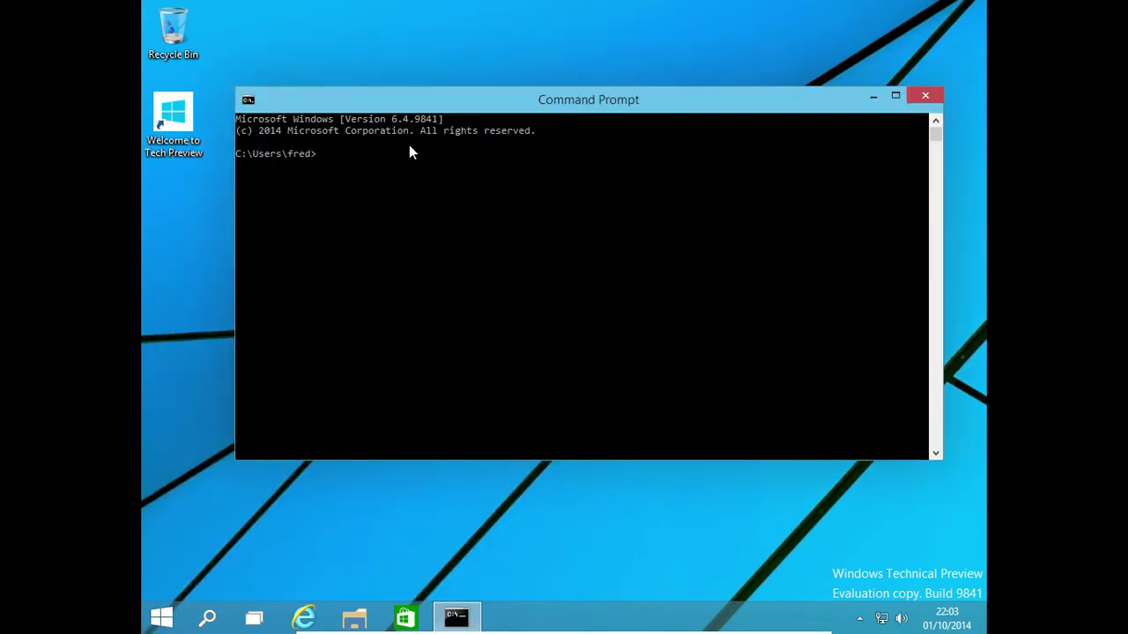
Try the version command, query the Windows version with ver instead, and close the Command Prompt
text(version)
key(Return)
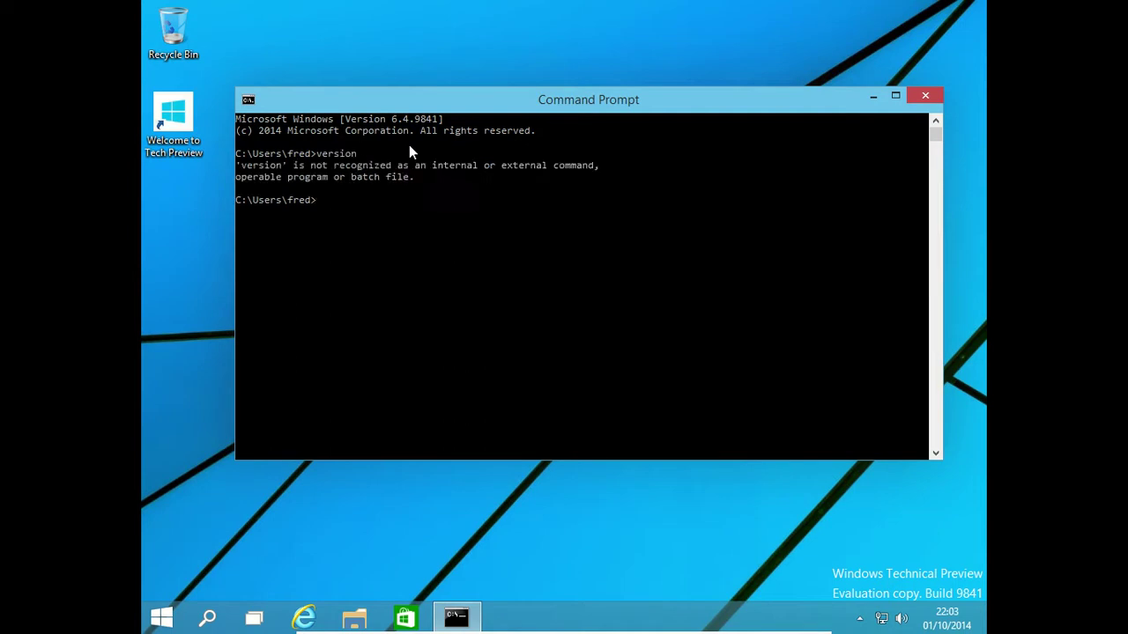
text(versi)
key(BackSpace)
key(BackSpace)
key(Return)
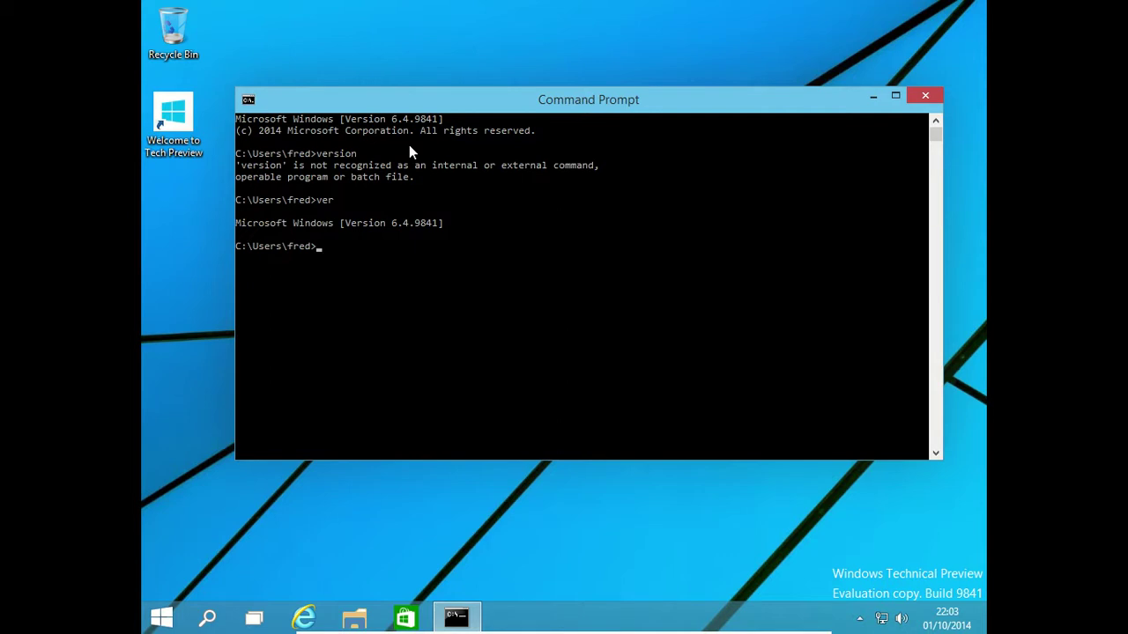
click(936, 95)
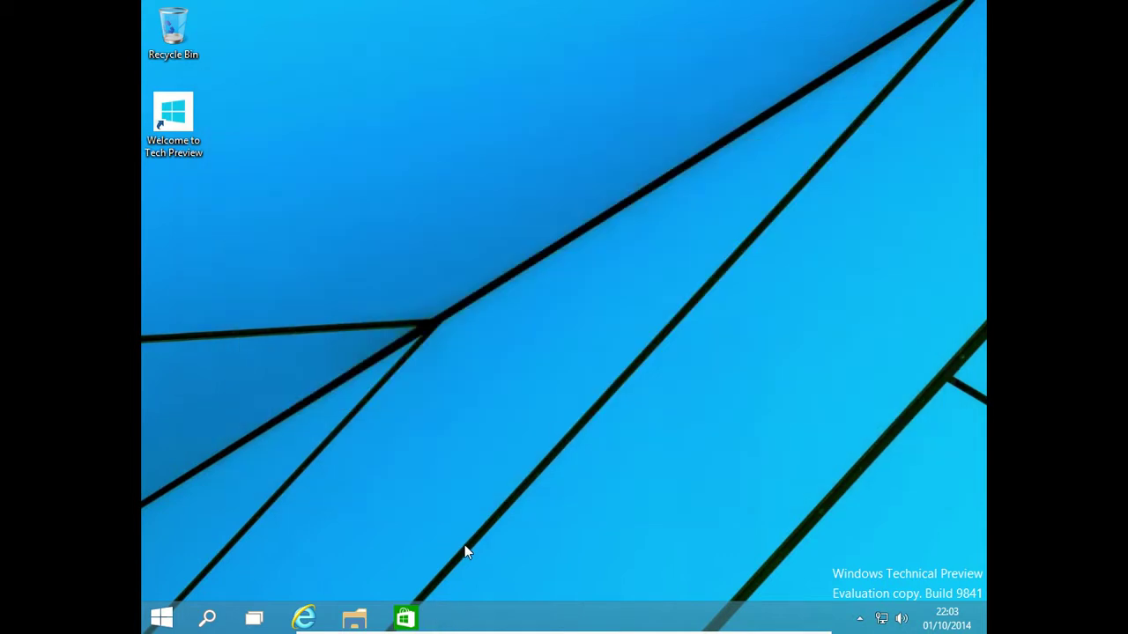
Look through the full list of installed apps in the Start menu, down to Windows System and back up
click(166, 619)
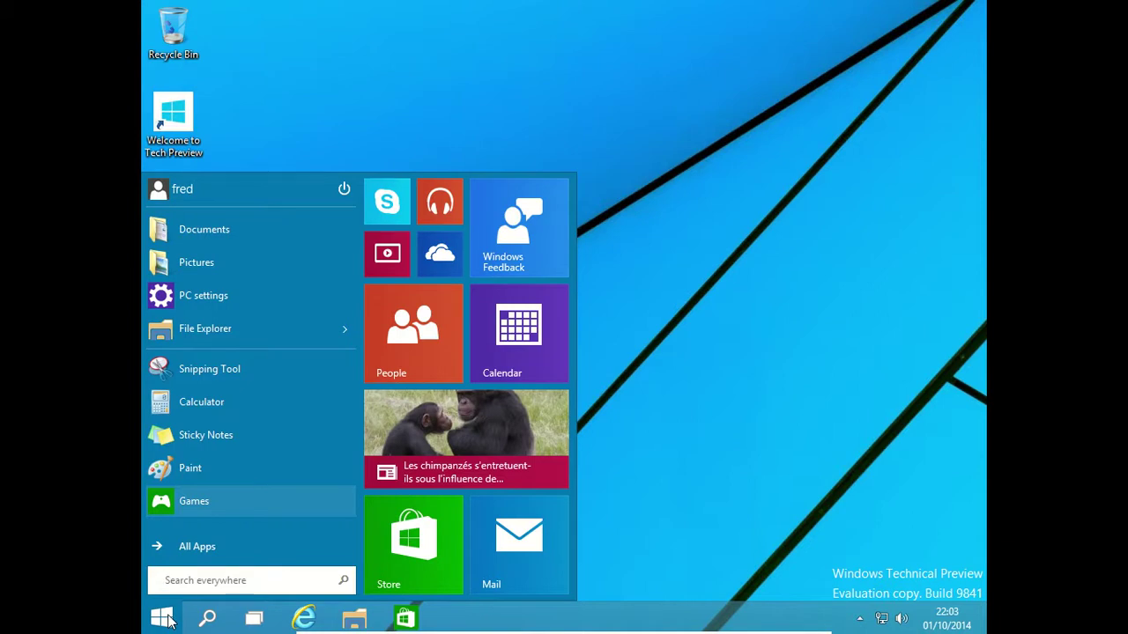
click(196, 553)
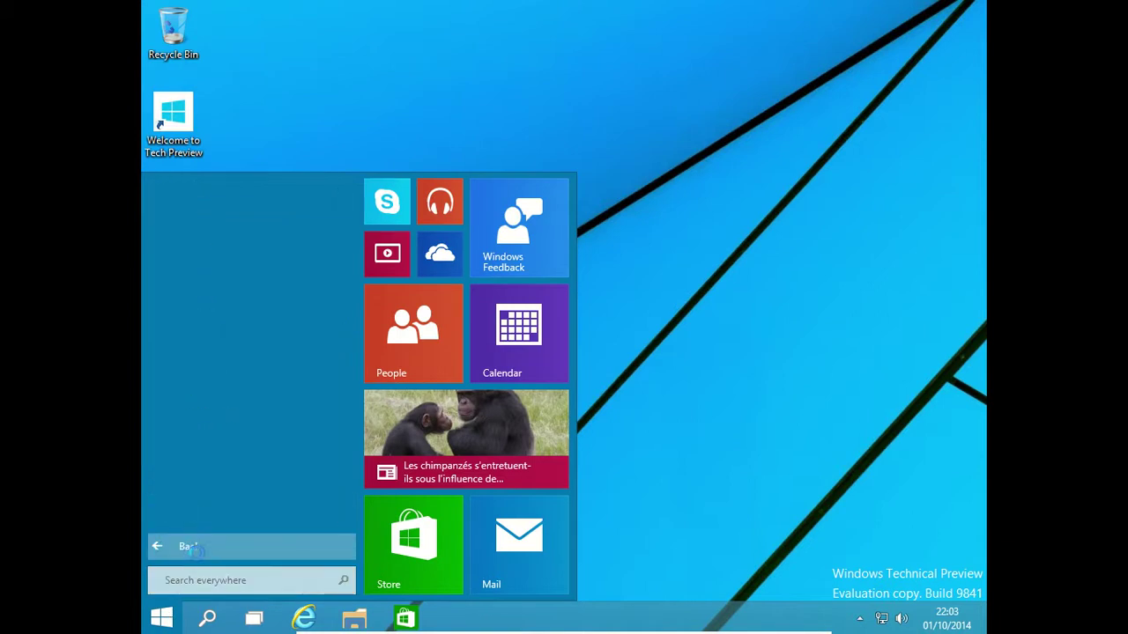
drag(348, 279, 370, 504)
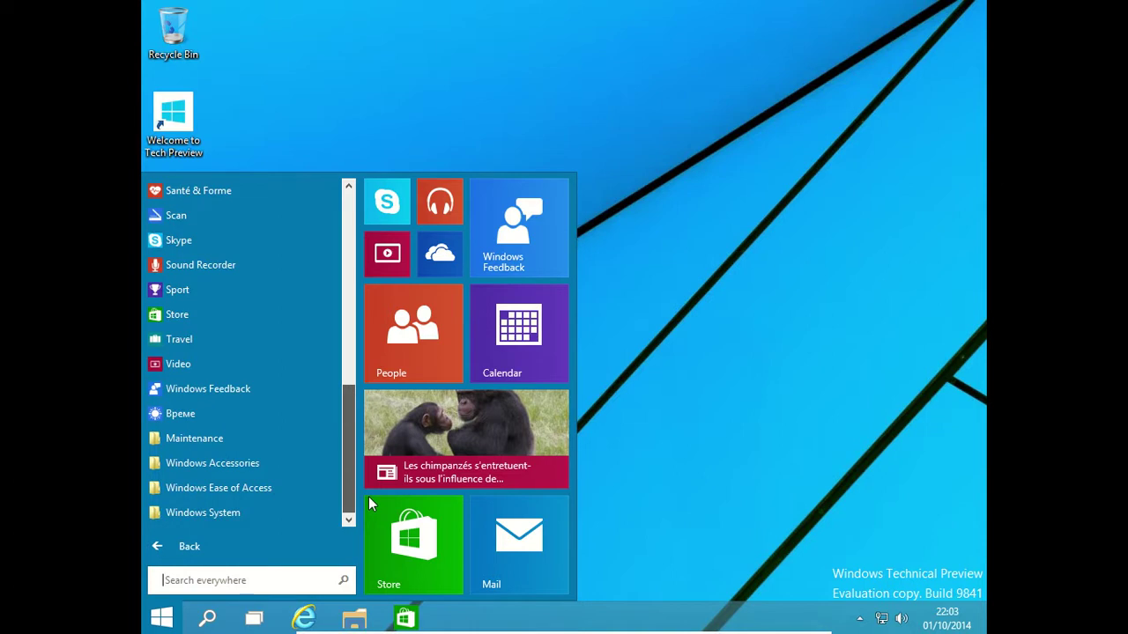
drag(370, 504, 362, 253)
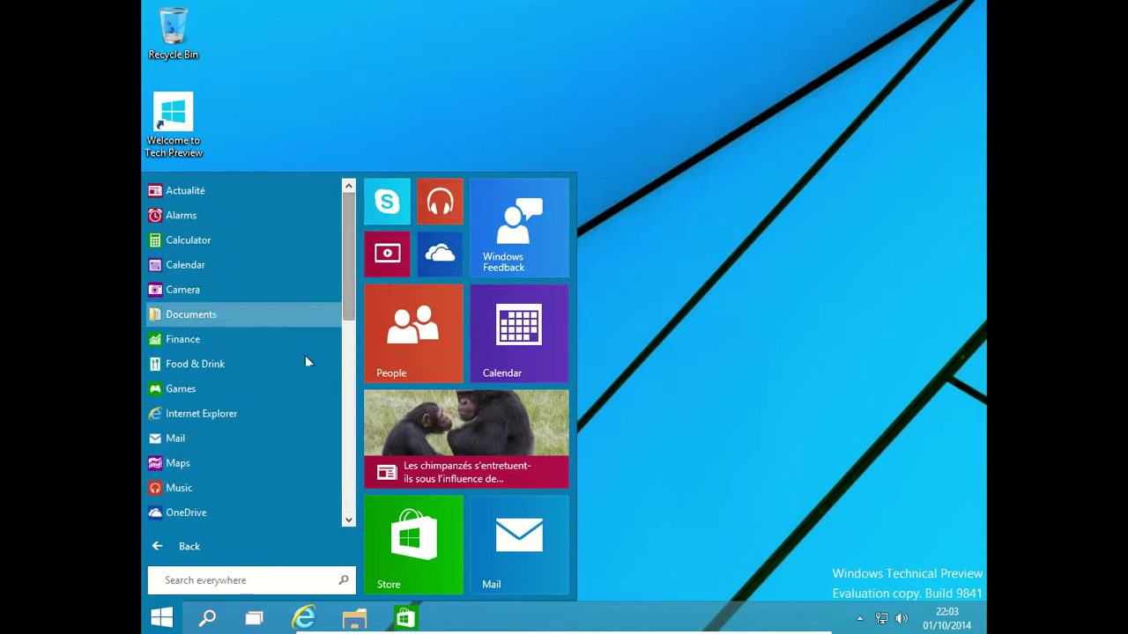
Open File Explorer on the current desktop and add two new virtual desktops in Task View
click(347, 620)
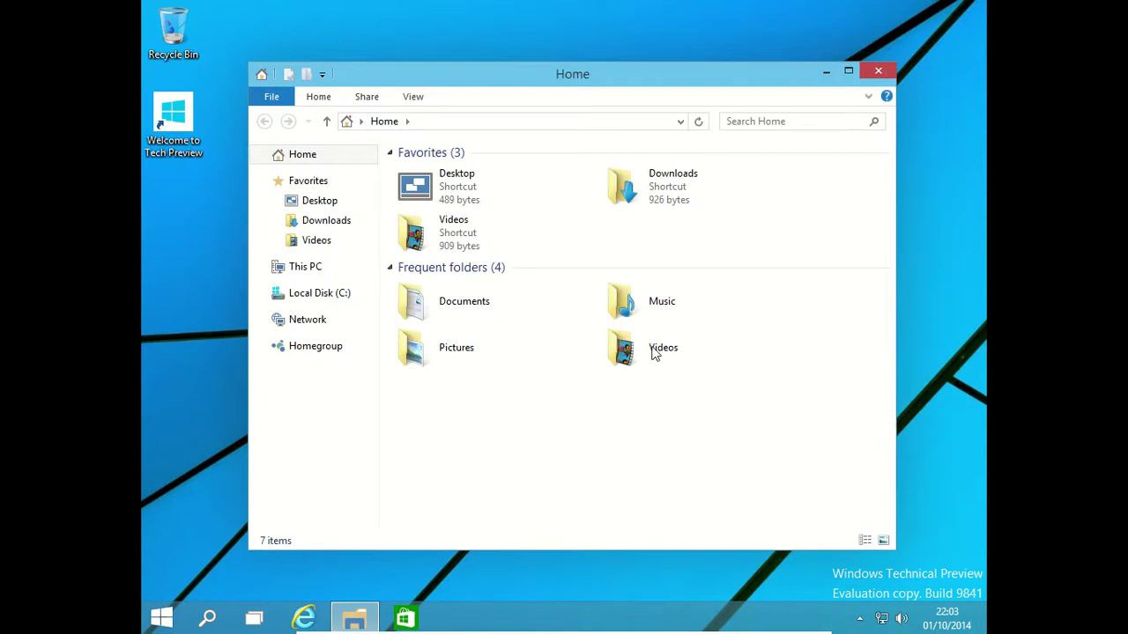
click(257, 617)
click(514, 562)
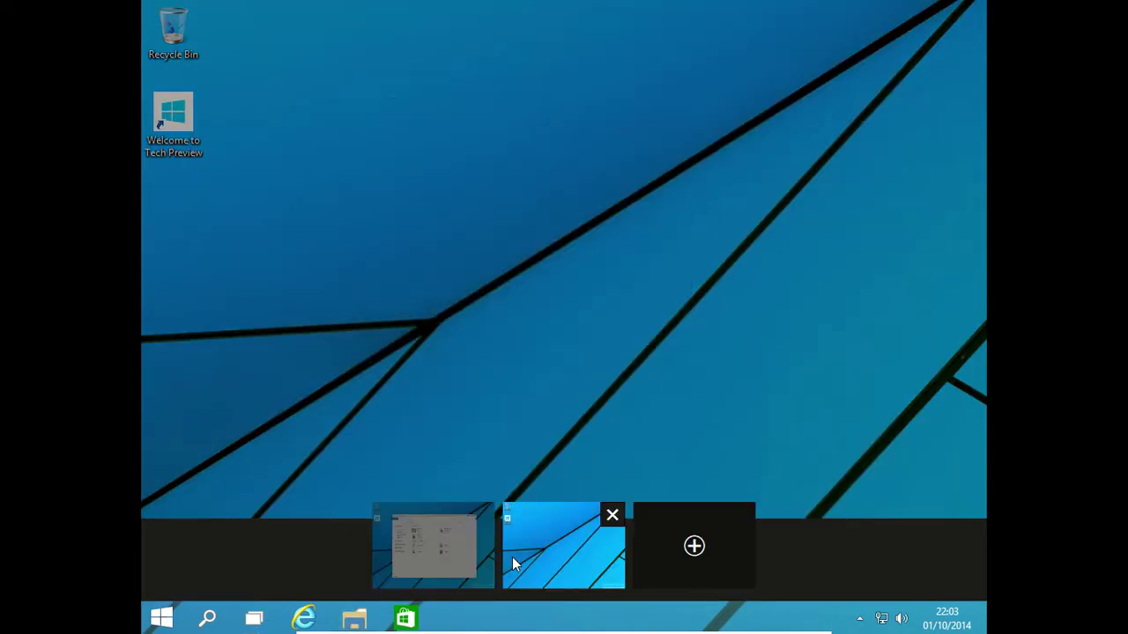
click(694, 546)
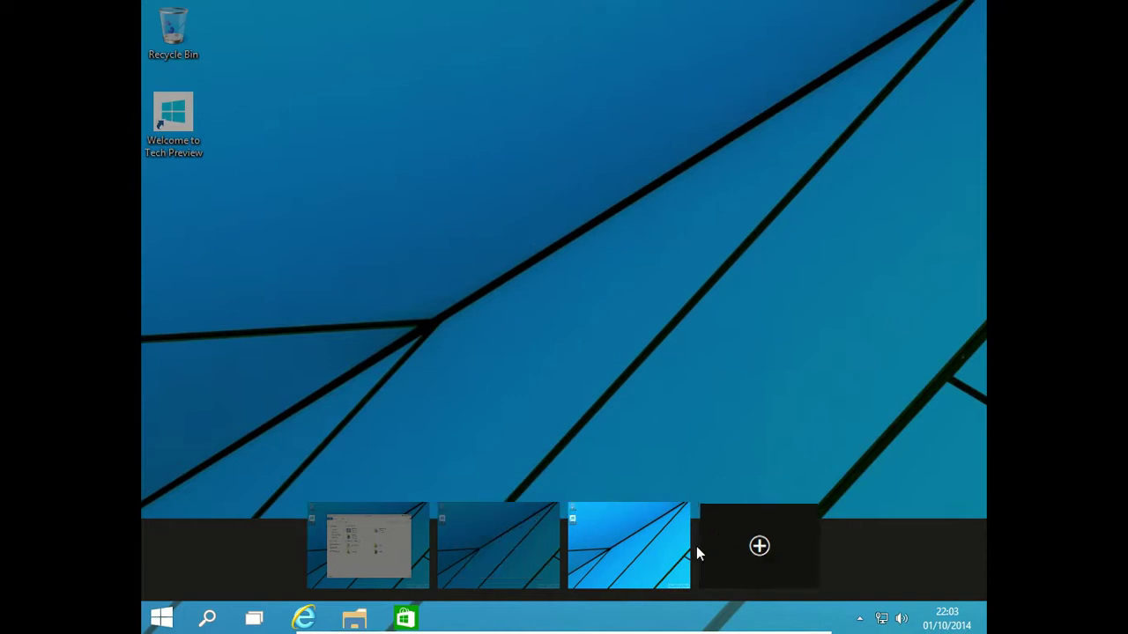
Return to the first virtual desktop holding File Explorer and check the window options offered by its title bar
click(254, 619)
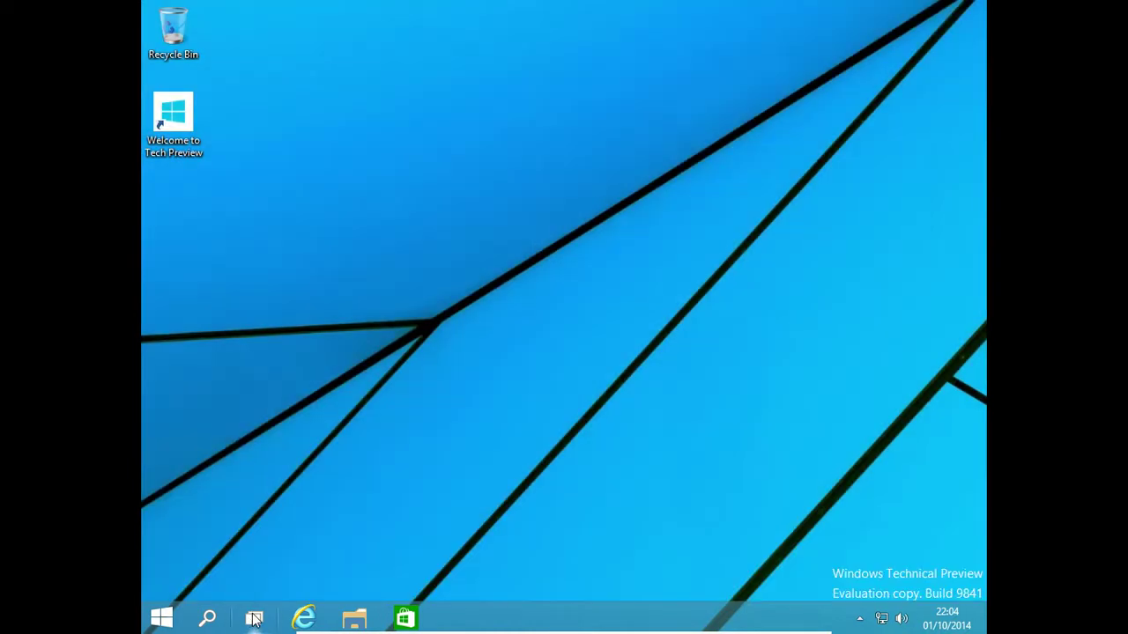
mouse_move(254, 619)
mouse_move(416, 558)
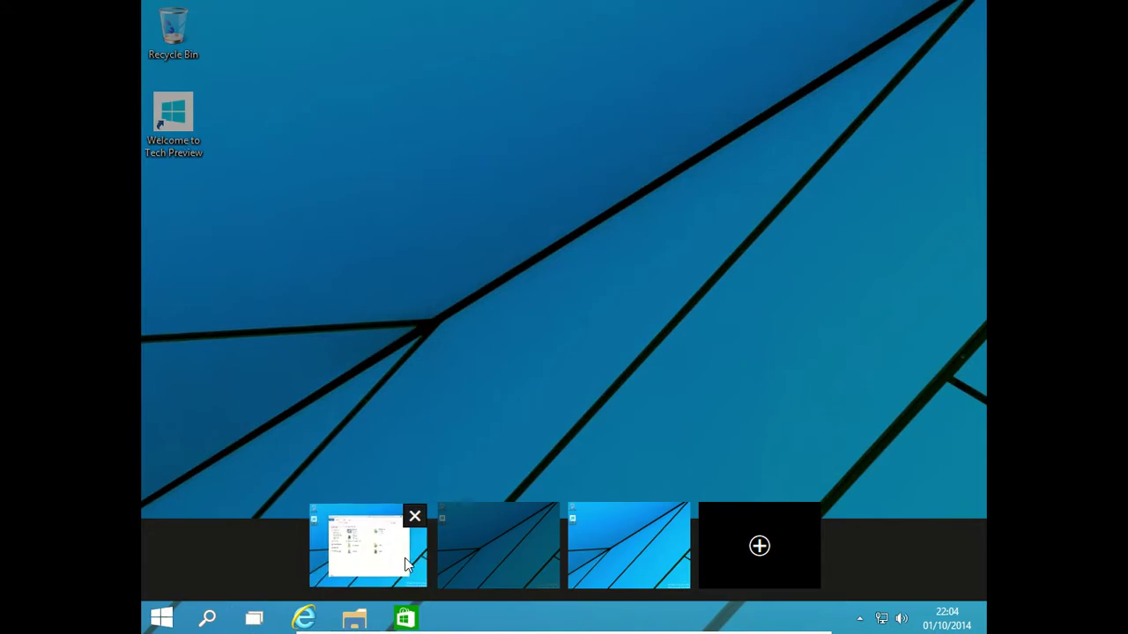
click(358, 543)
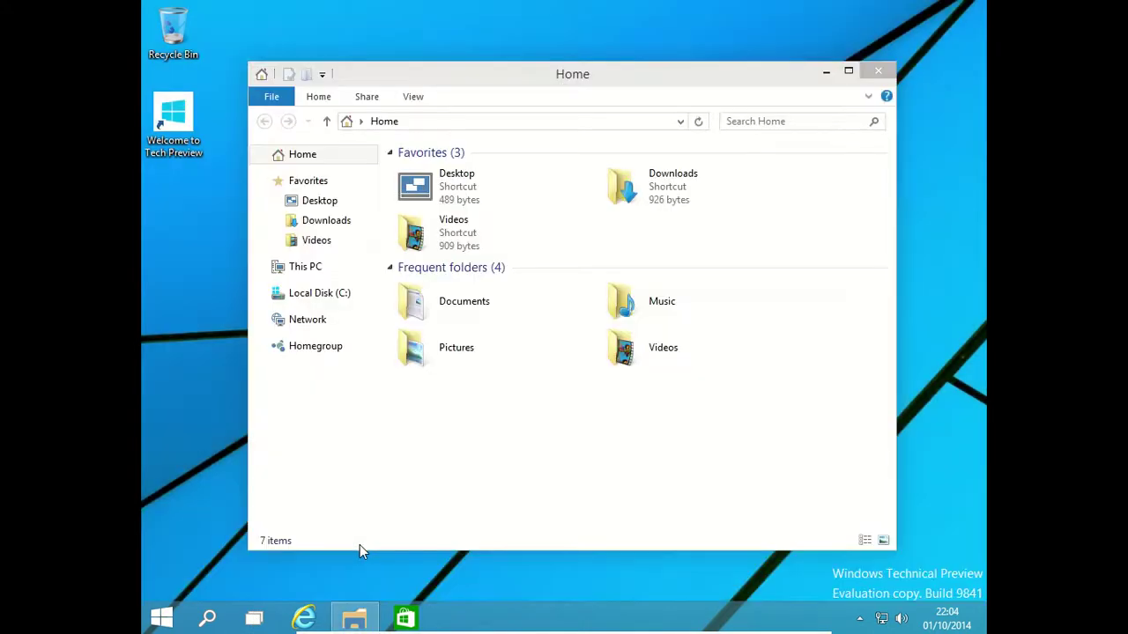
right_click(622, 74)
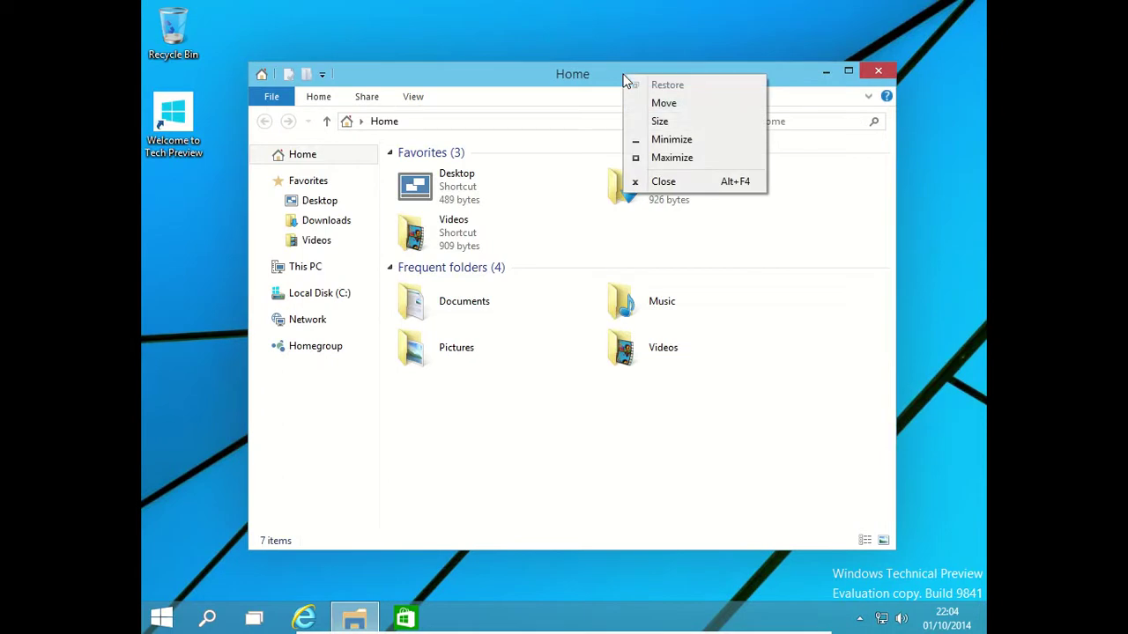
click(542, 83)
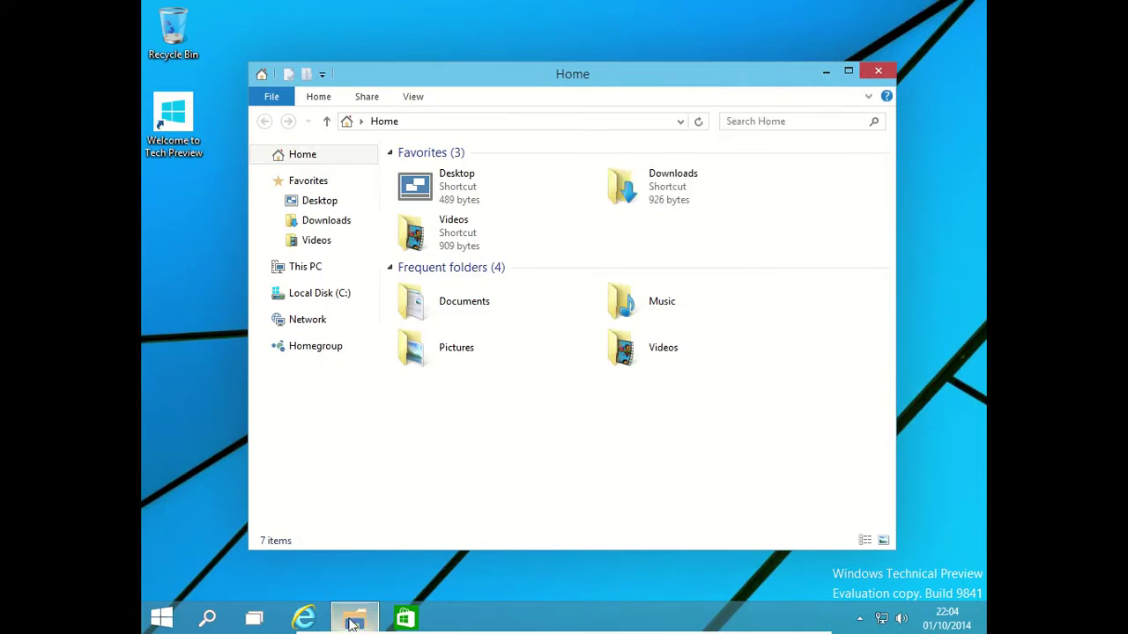
Switch to the second virtual desktop and open Internet Explorer on it
click(254, 618)
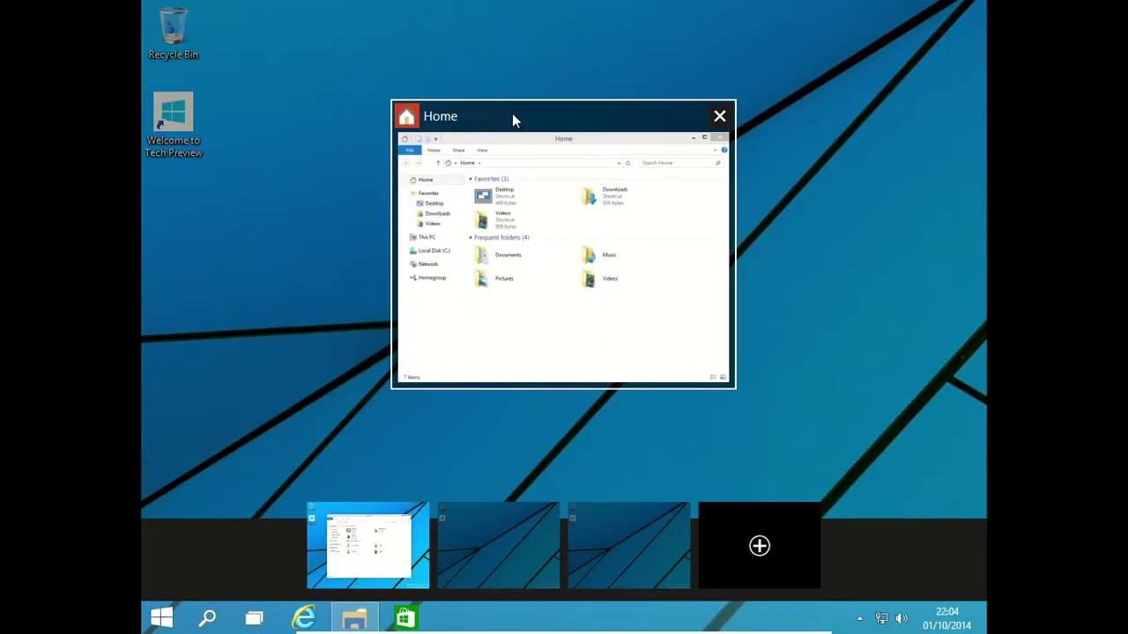
click(484, 536)
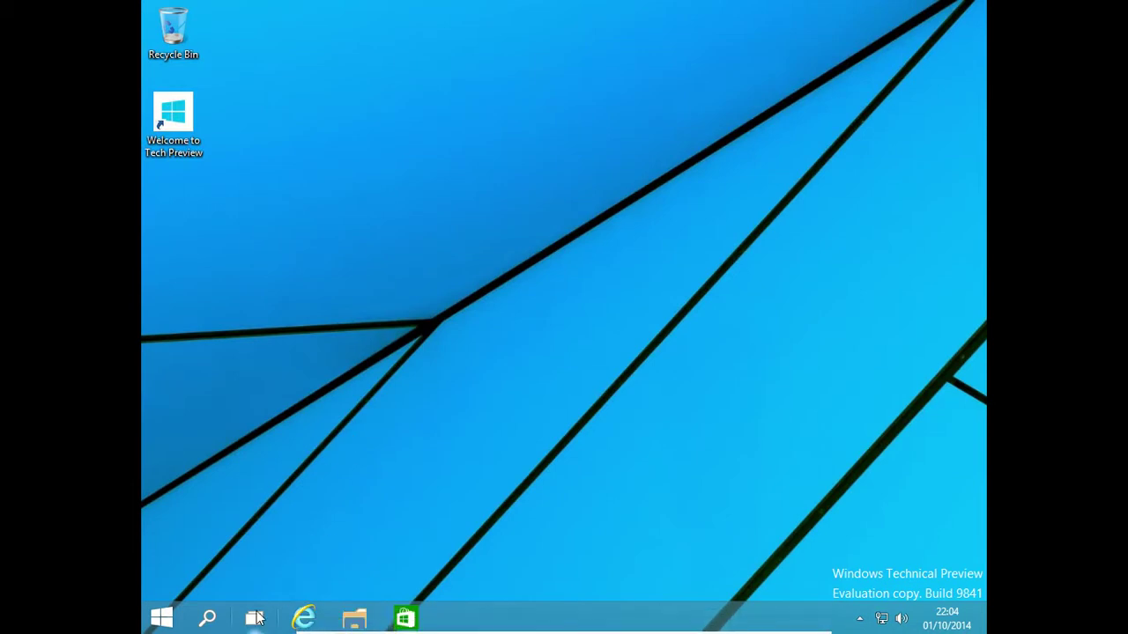
mouse_move(256, 620)
click(302, 618)
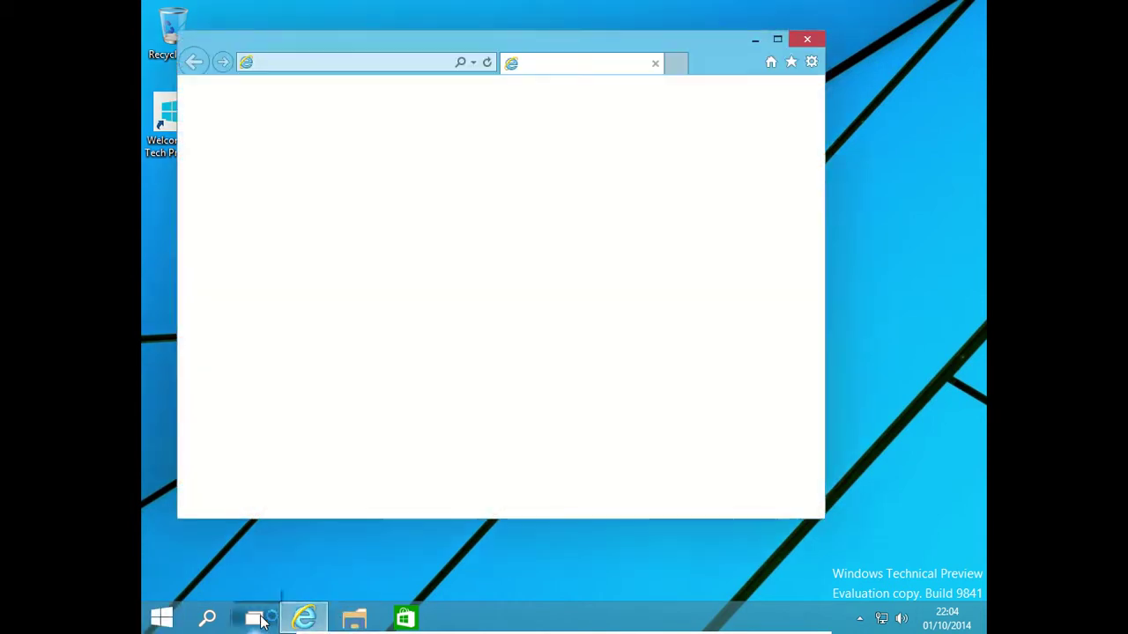
mouse_move(260, 621)
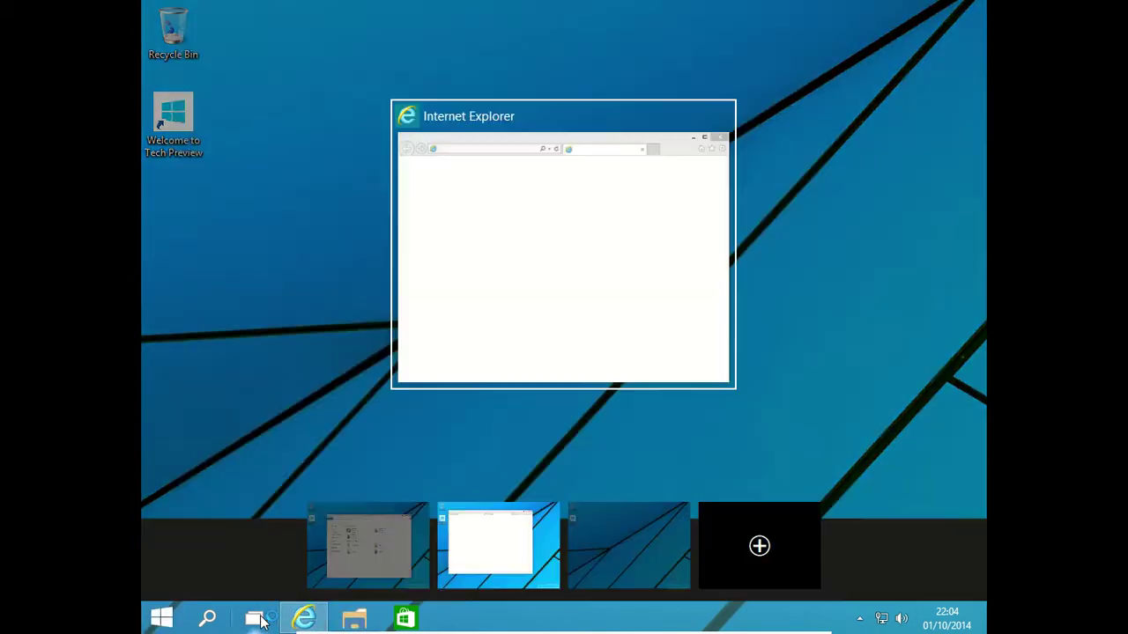
Try to open Calculator on the third virtual desktop, move its window lower, and close it
click(648, 559)
click(161, 618)
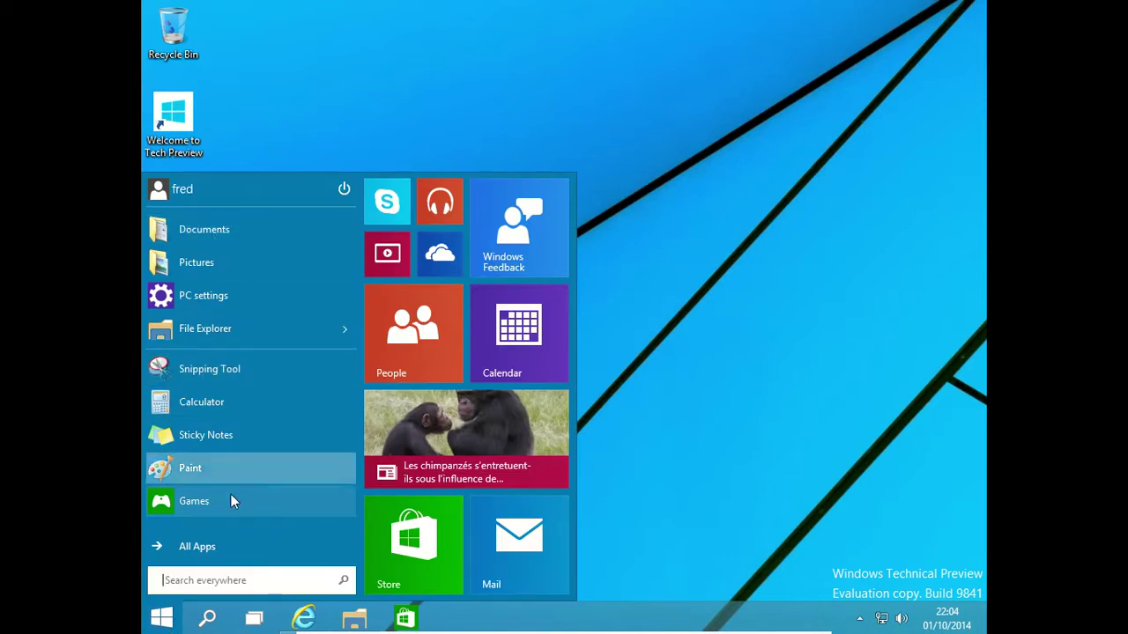
click(198, 404)
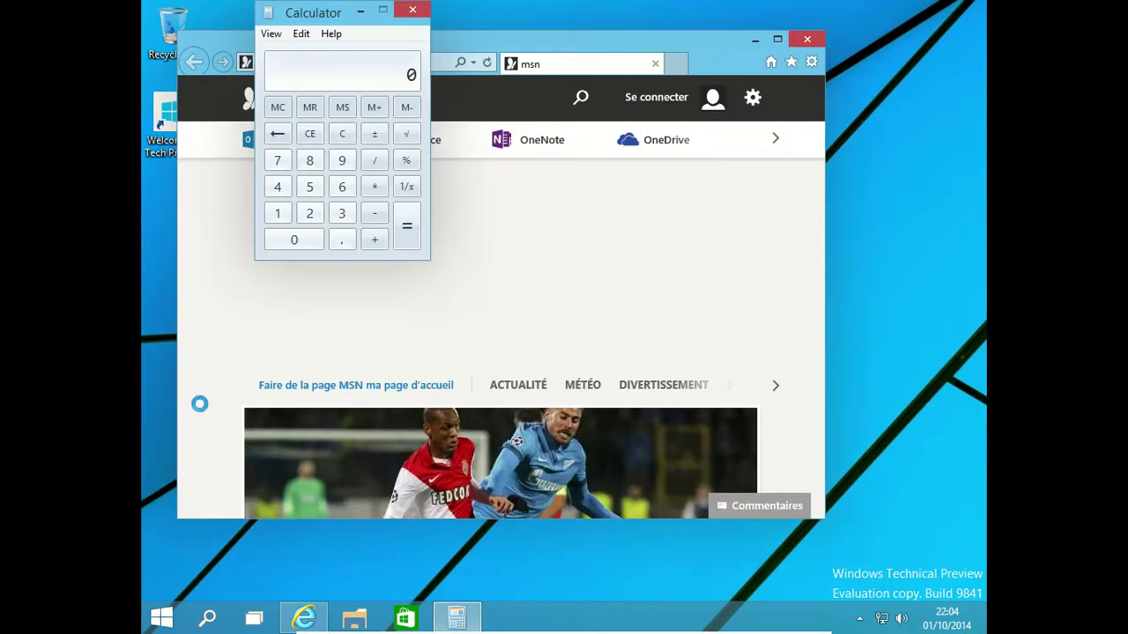
drag(314, 13, 543, 319)
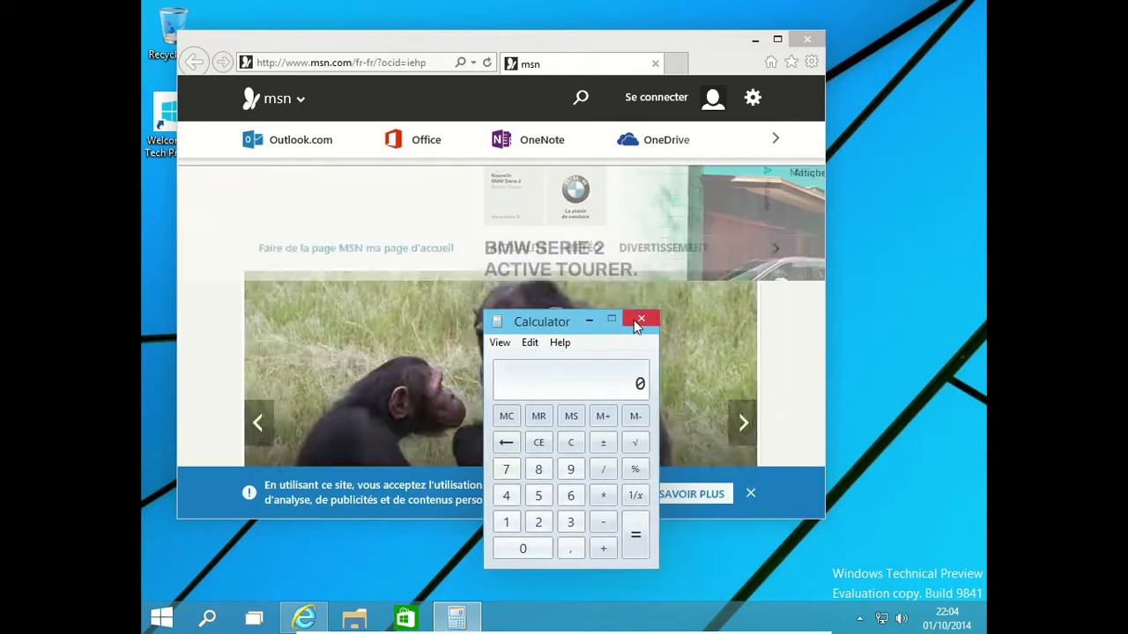
click(633, 320)
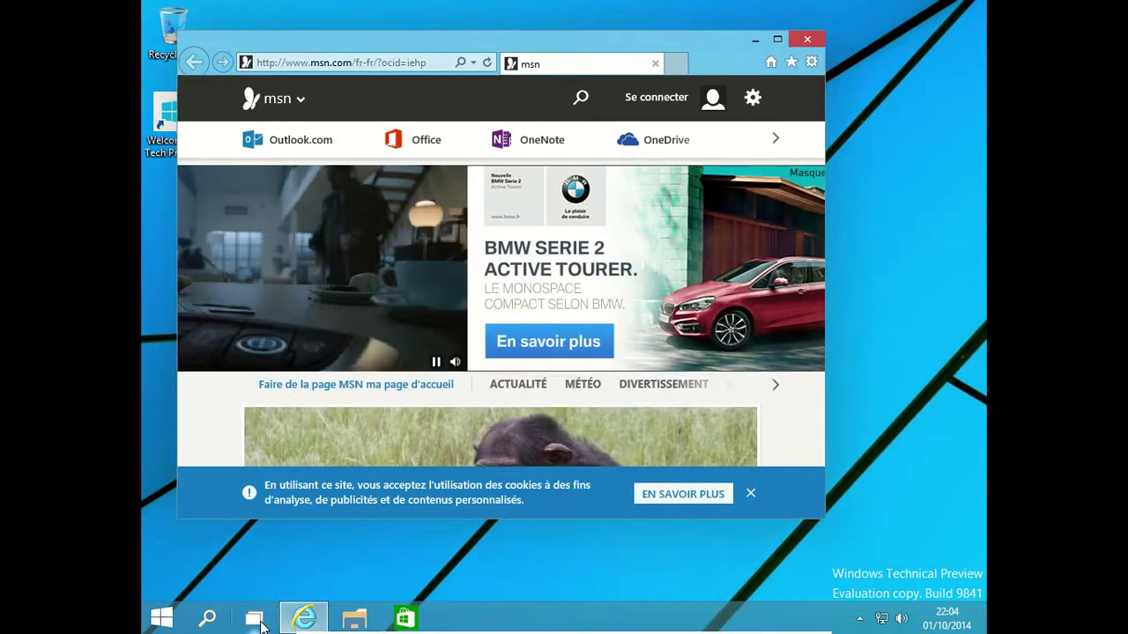
Return from the third virtual desktop to the one holding File Explorer and open Calculator there
click(254, 619)
click(645, 553)
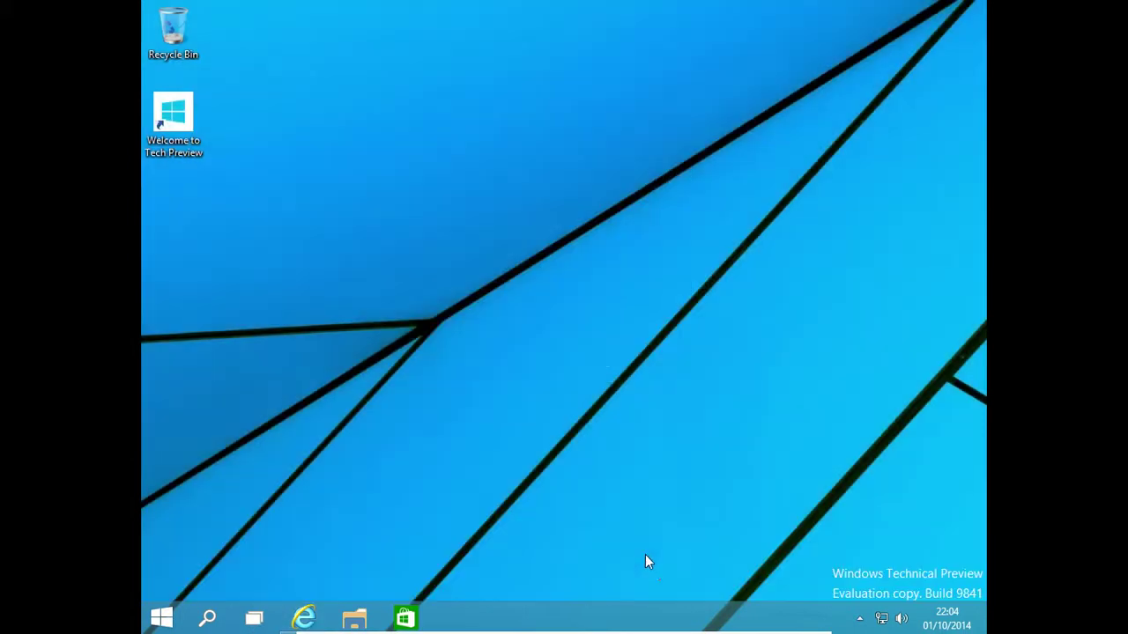
click(367, 614)
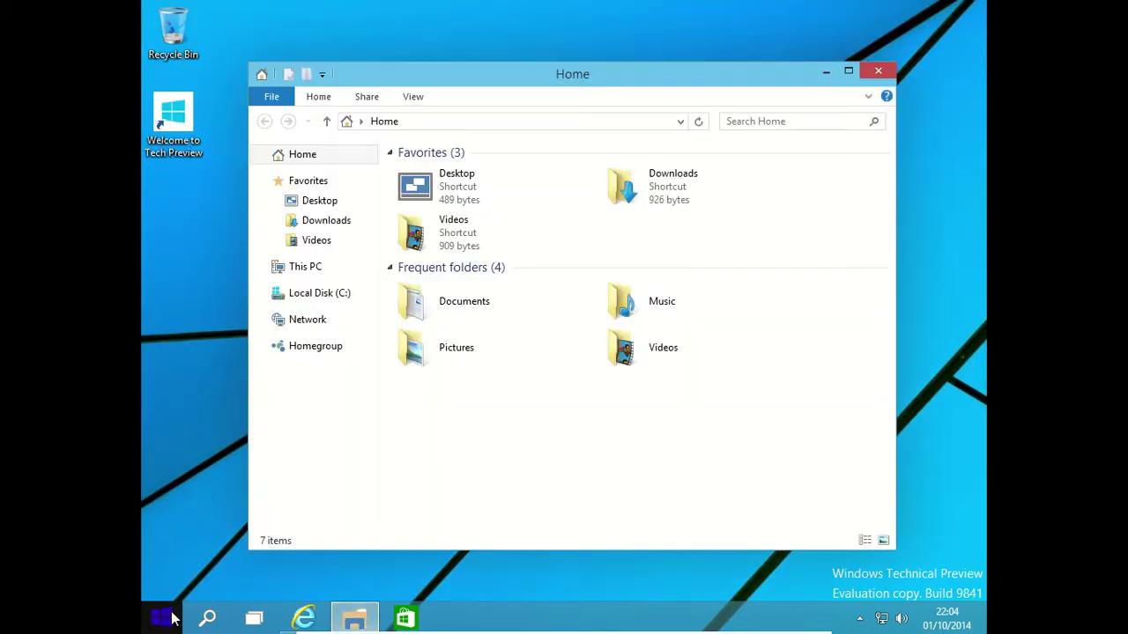
click(163, 619)
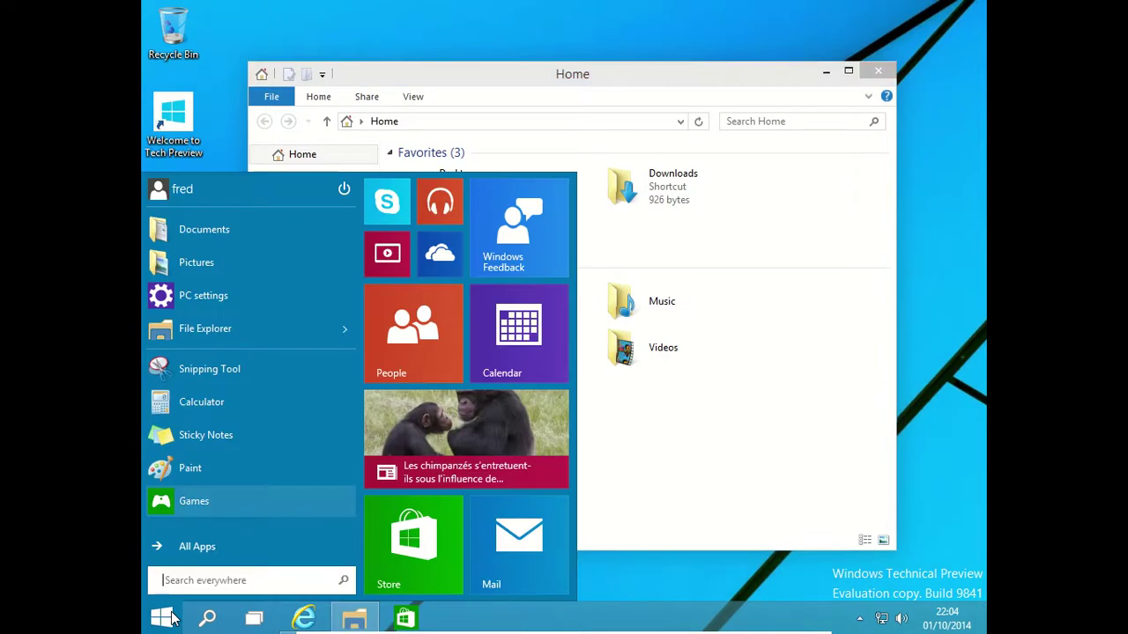
click(239, 404)
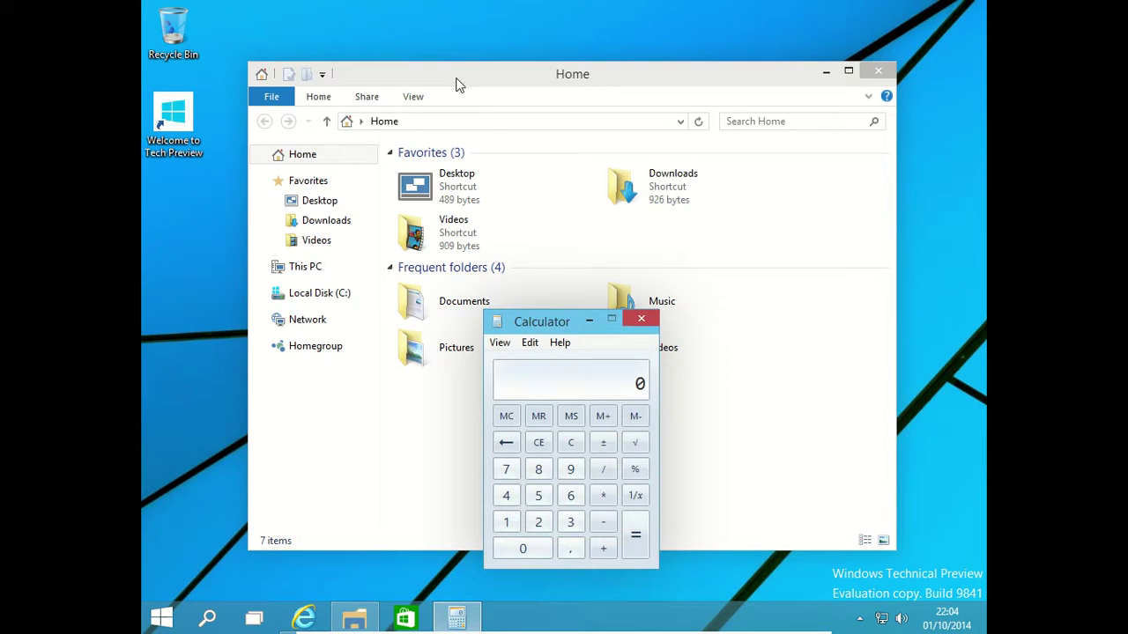
click(431, 575)
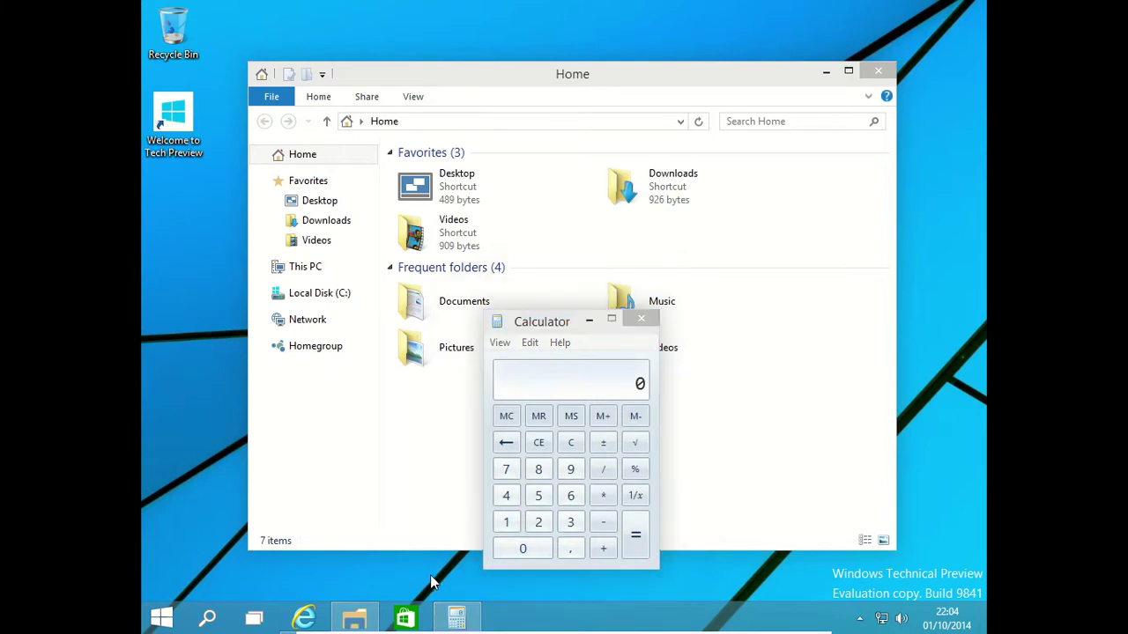
Bring File Explorer to the front through Task View and cycle through the open windows of all desktops to Internet Explorer
click(256, 619)
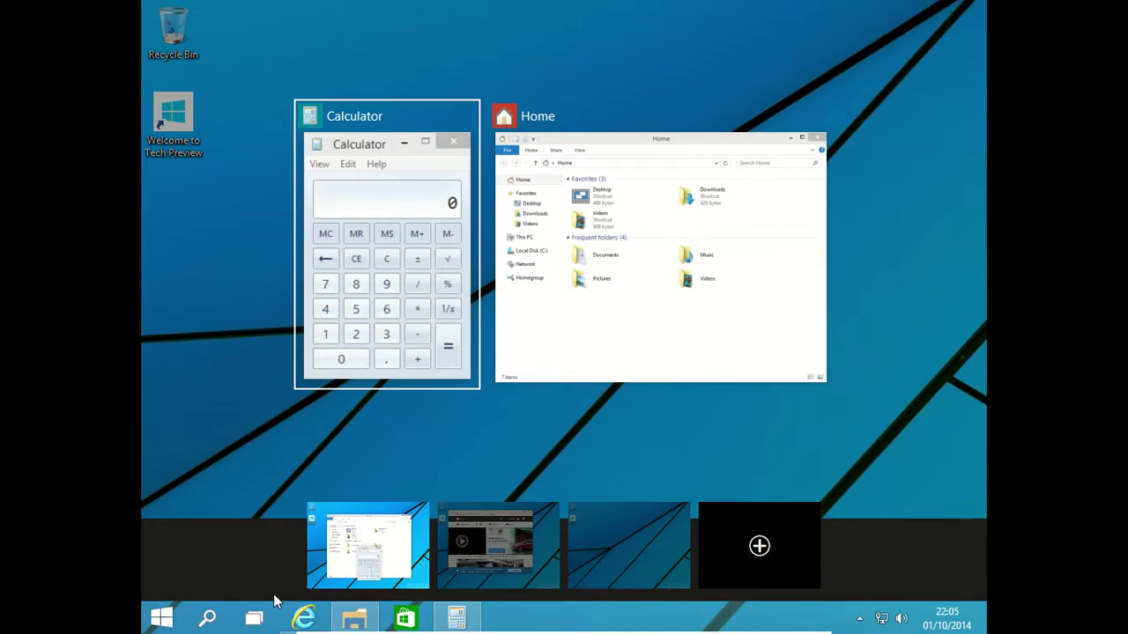
click(715, 266)
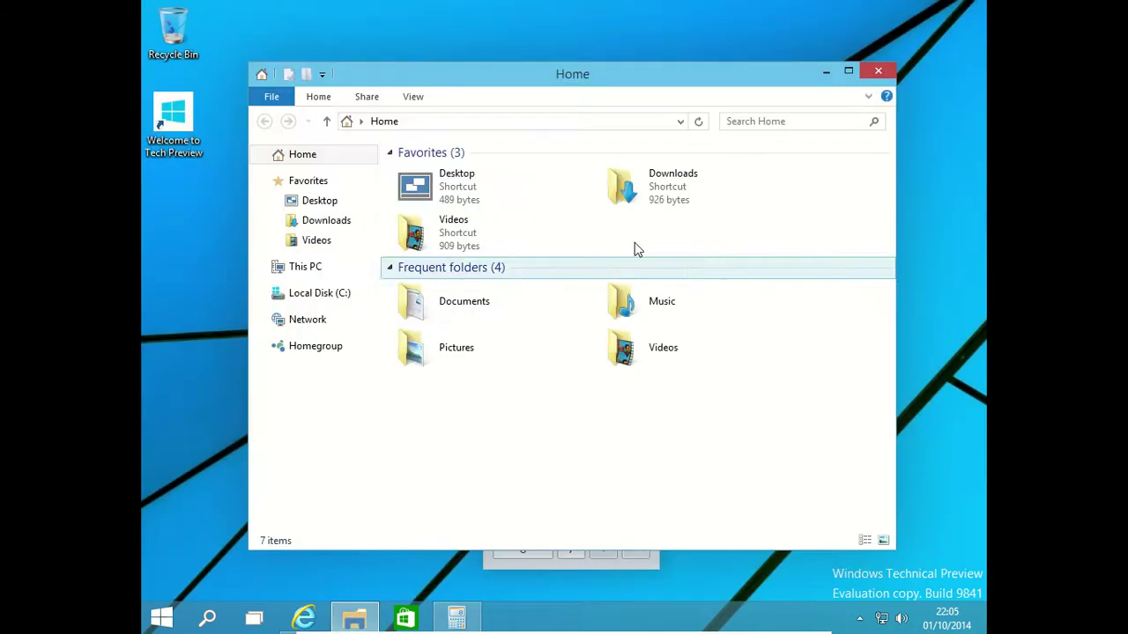
key(alt+Tab)
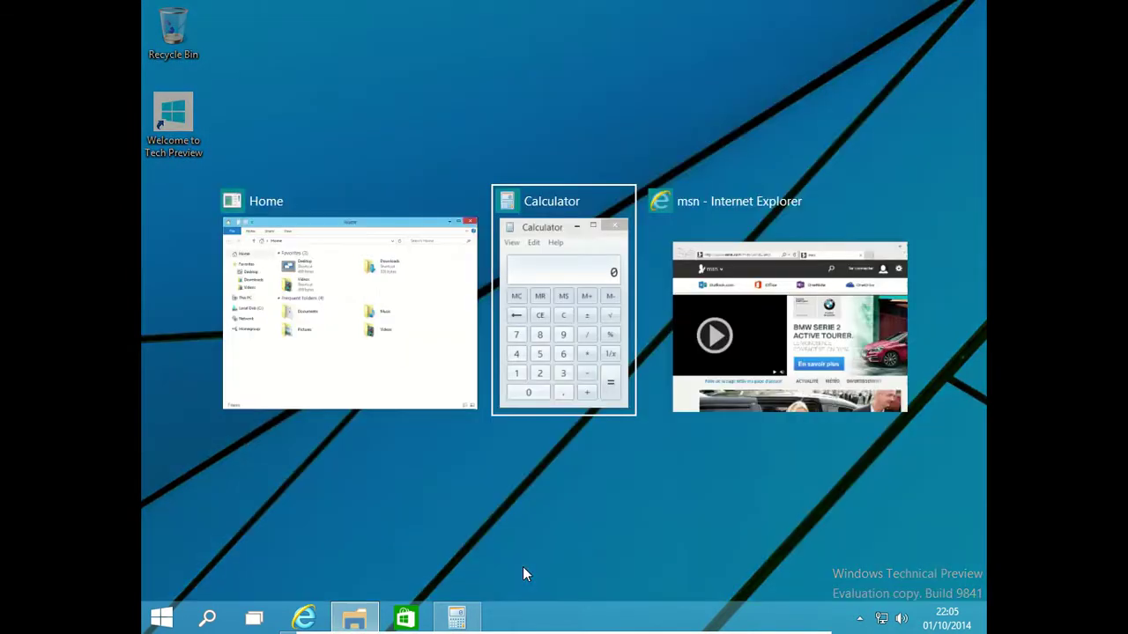
click(465, 487)
key(alt+Tab)
key(alt+Tab)
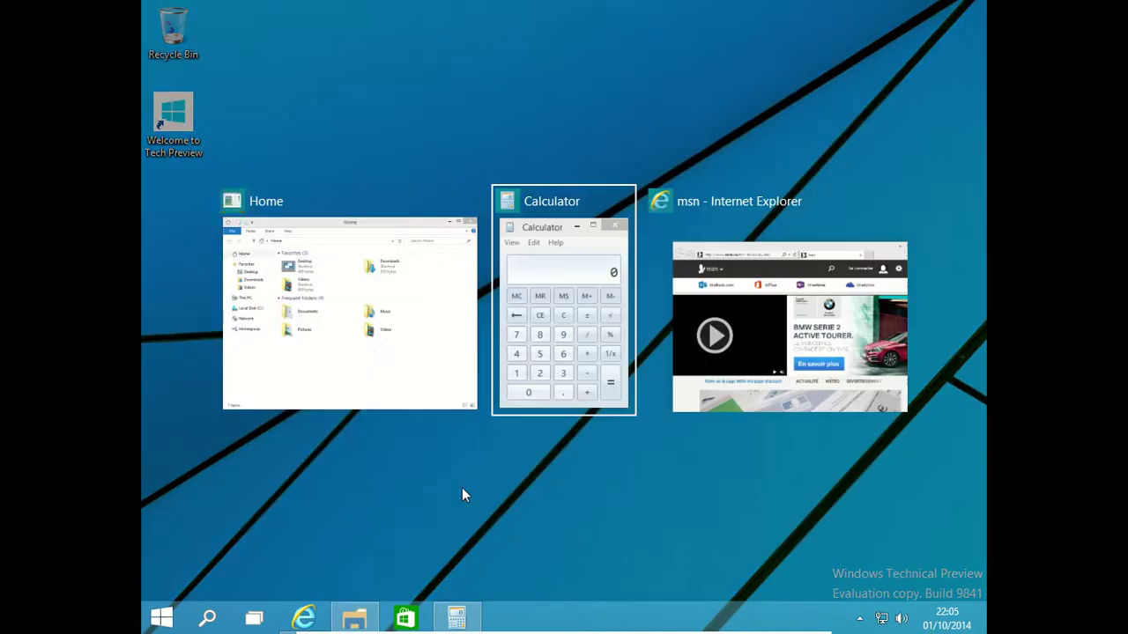
key(alt+Tab)
key(alt+Tab)
key(alt+Tab)
key(alt+Tab)
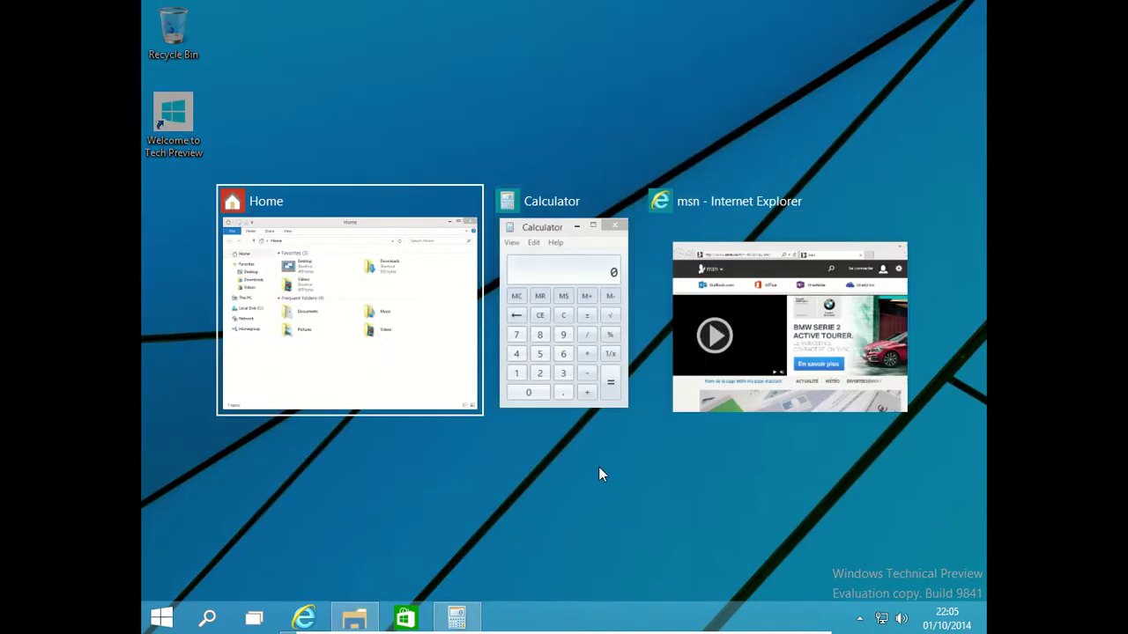
key(alt+Tab)
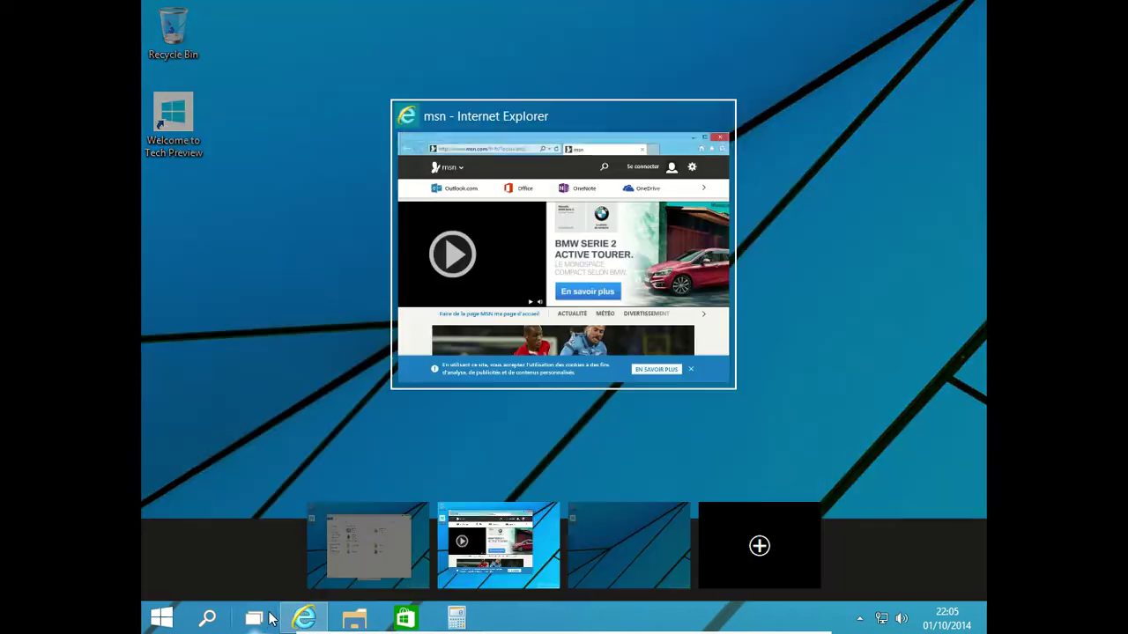
Switch to the empty third virtual desktop and jump from there to the running Calculator on the first desktop
click(255, 618)
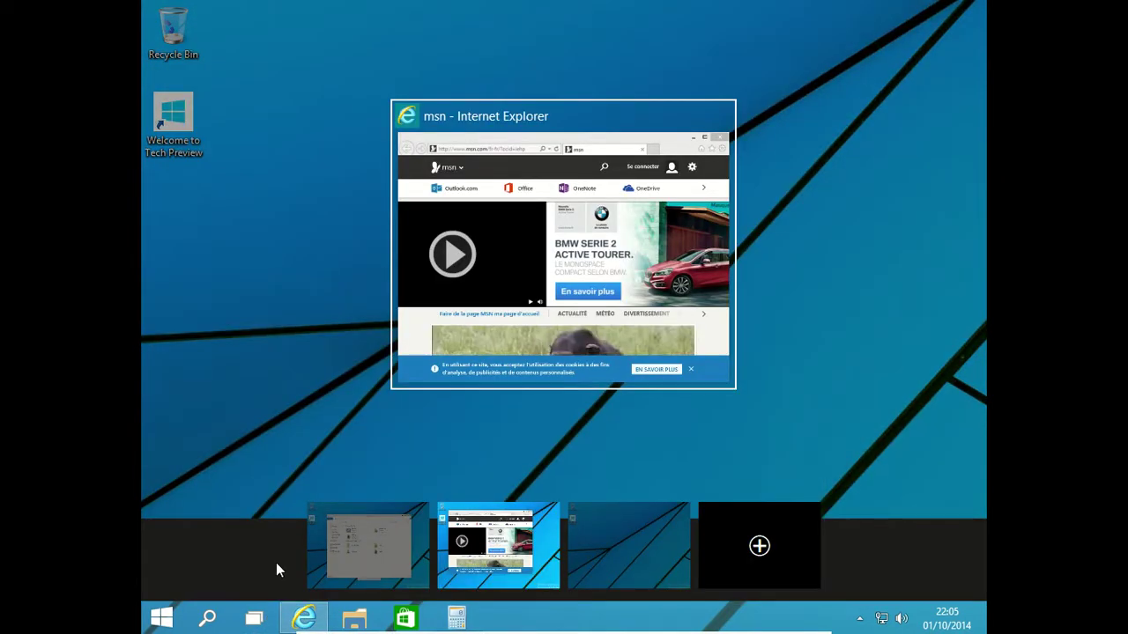
click(638, 561)
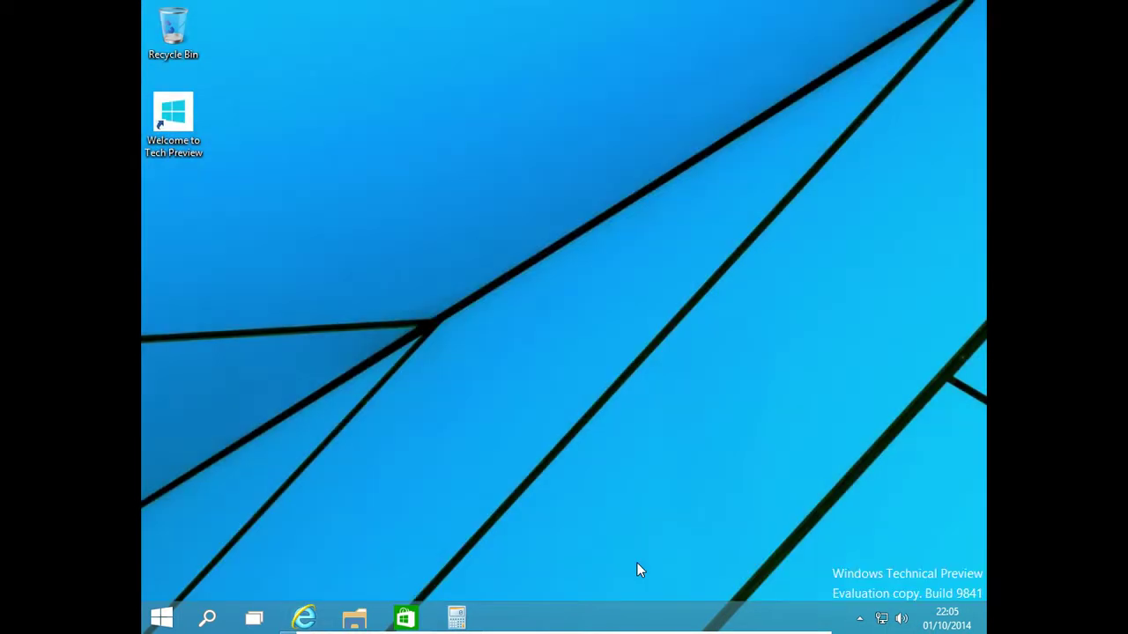
click(465, 616)
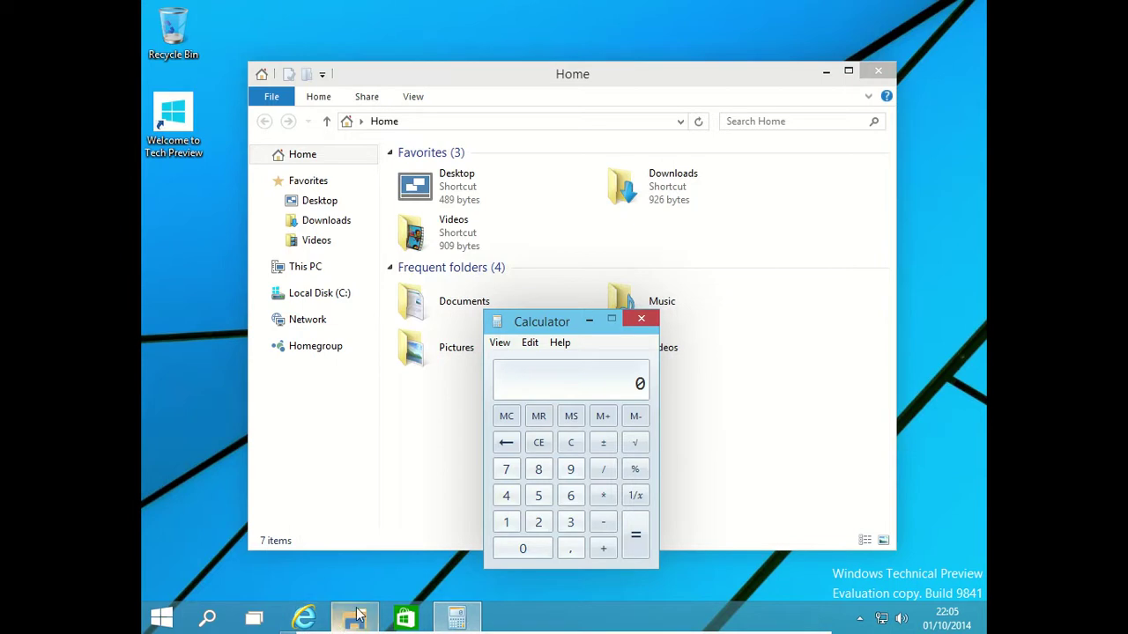
mouse_move(377, 607)
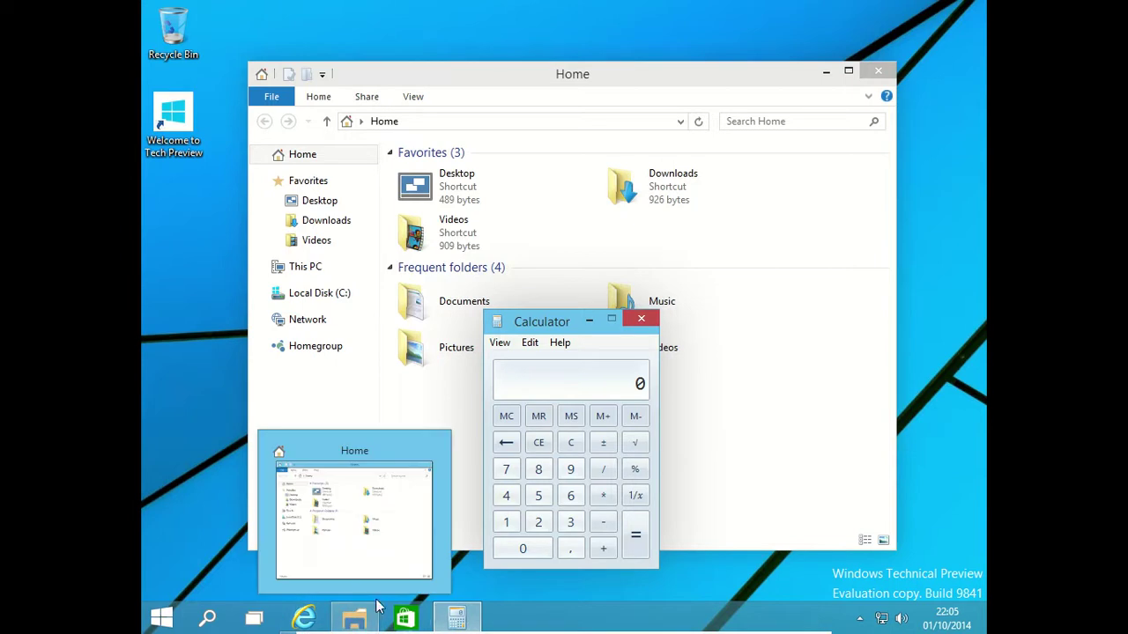
Visit the third virtual desktop, remove it in Task View, and bring up Internet Explorer on the second desktop
click(253, 620)
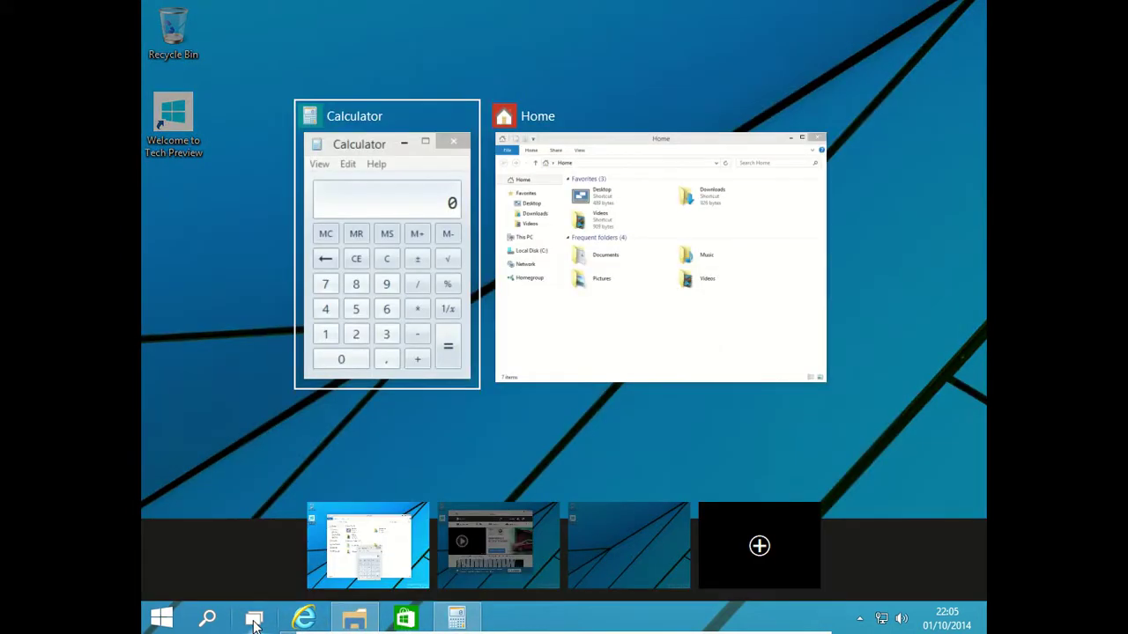
click(573, 538)
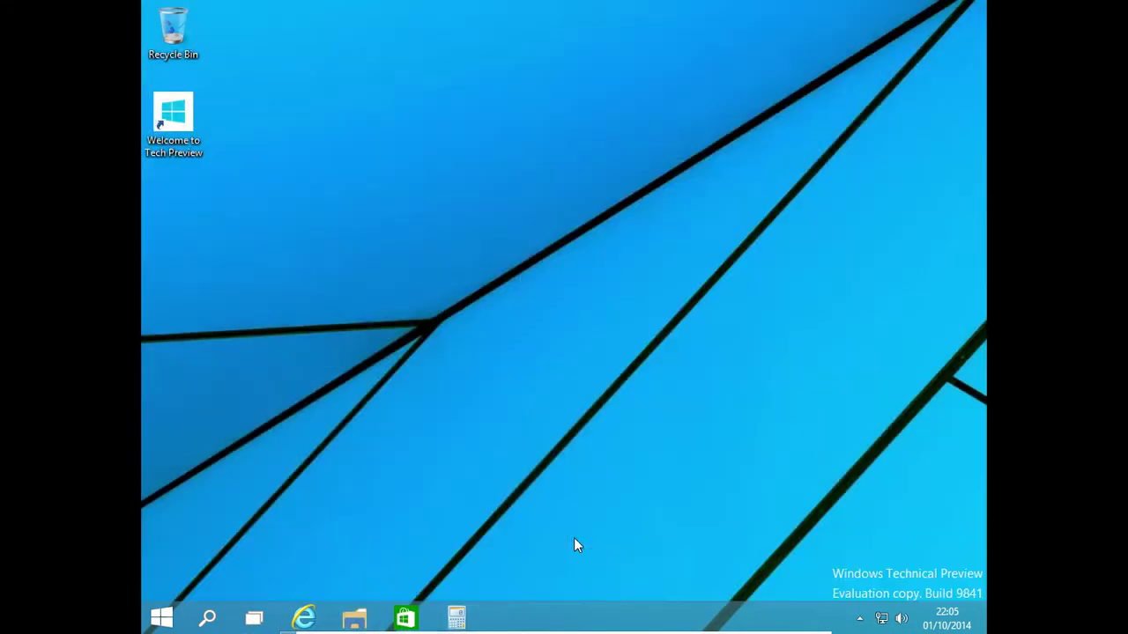
click(254, 621)
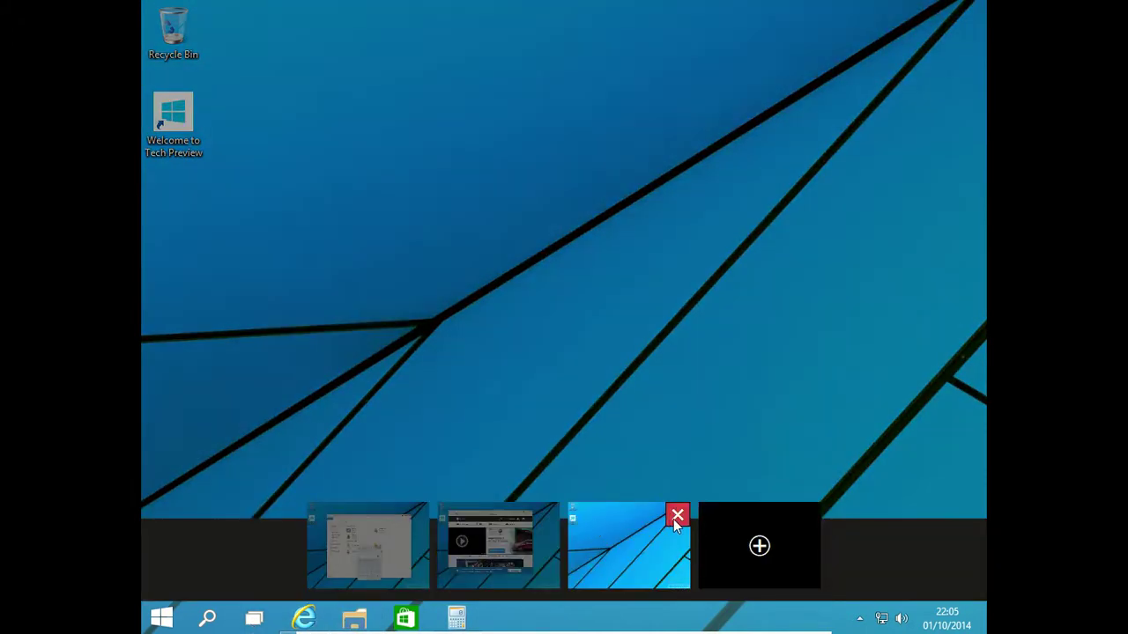
click(677, 514)
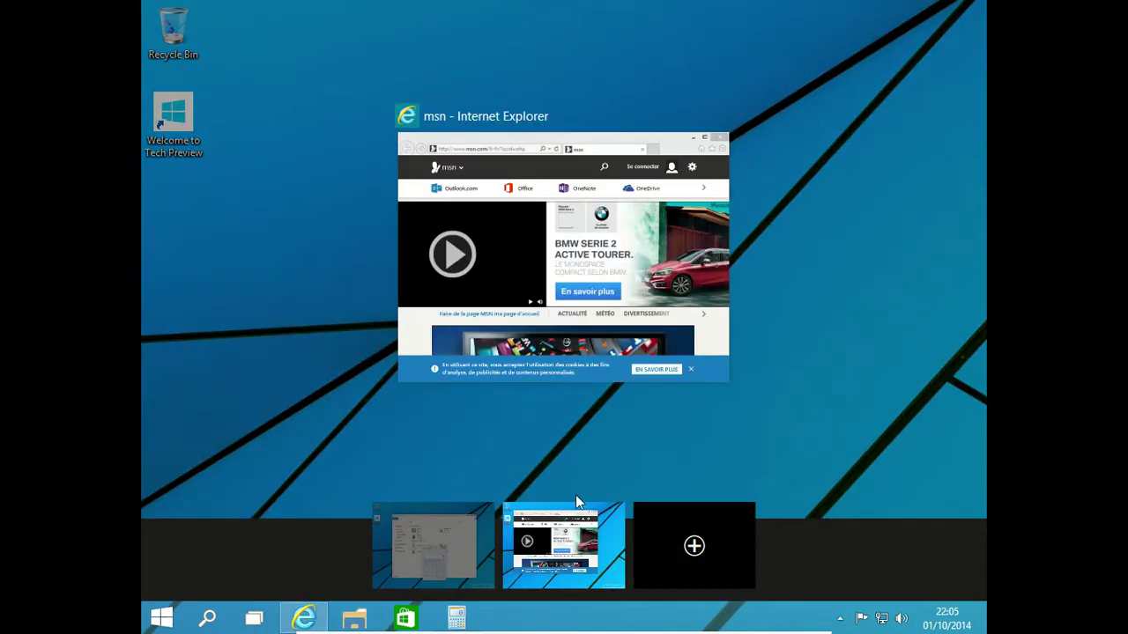
click(592, 304)
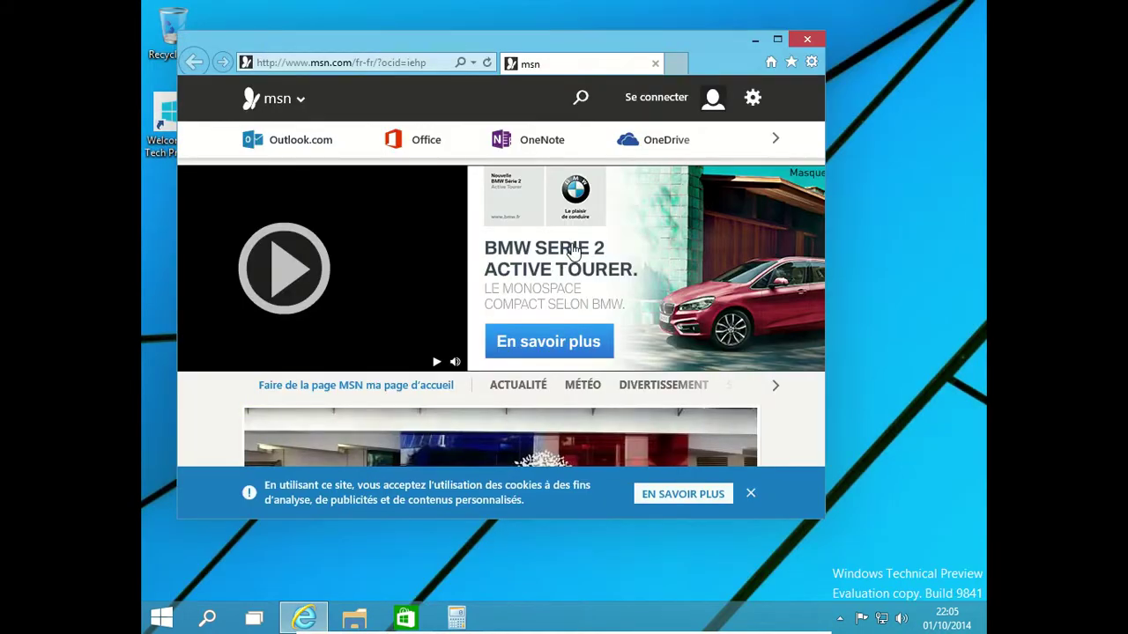
Switch to the running Calculator on the first virtual desktop and close it
click(179, 621)
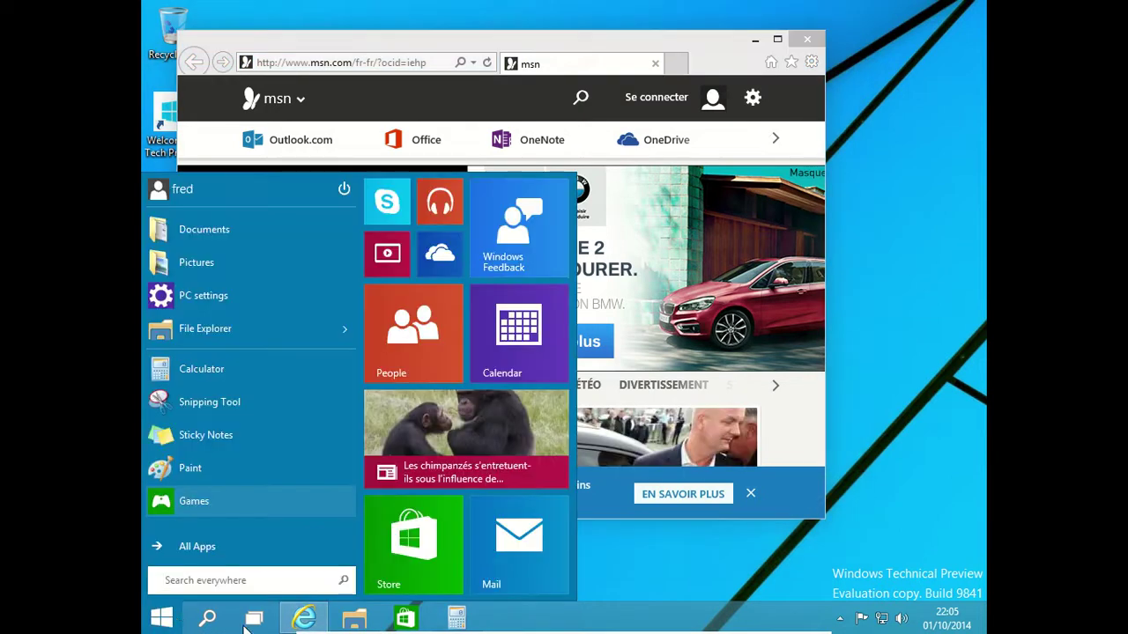
click(439, 622)
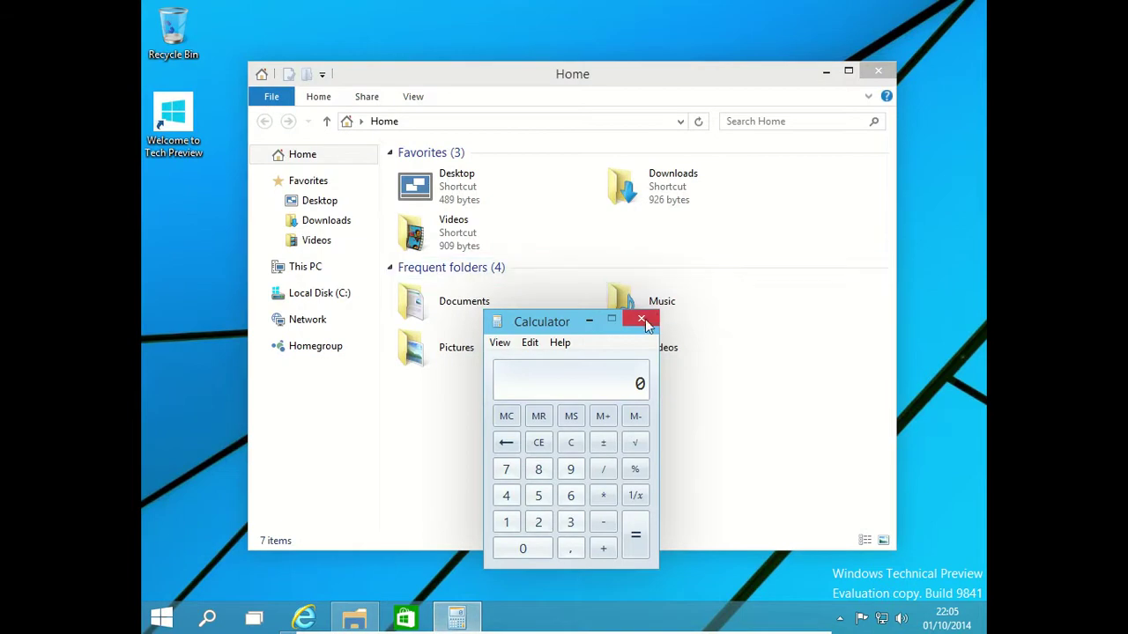
click(645, 319)
Open a second File Explorer window on the first virtual desktop and close it again
click(163, 620)
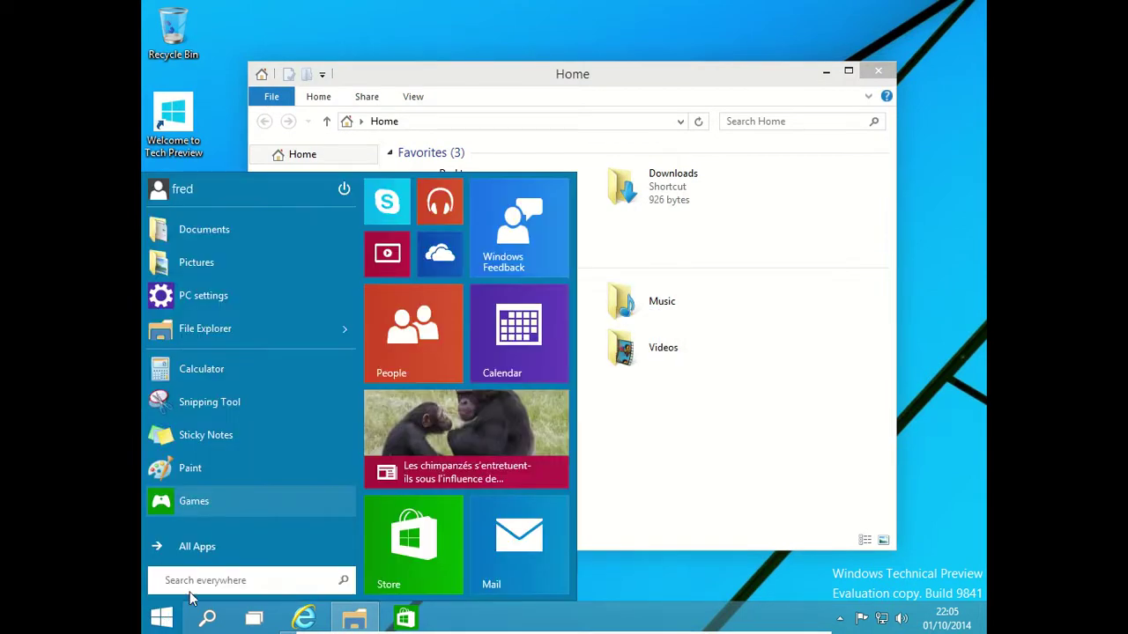
click(221, 335)
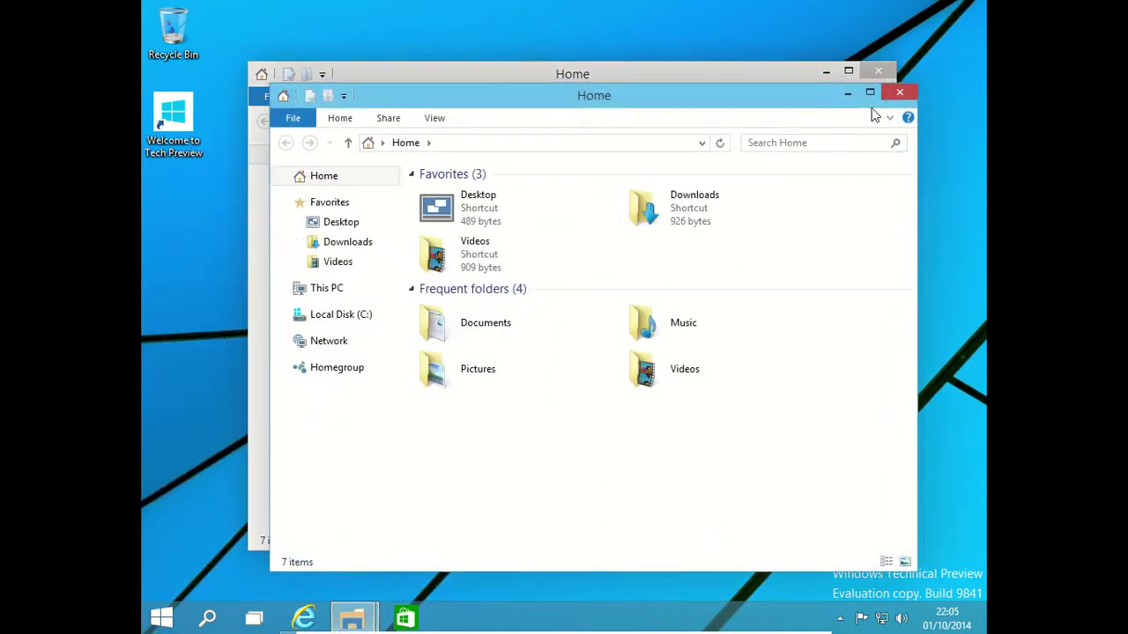
click(894, 95)
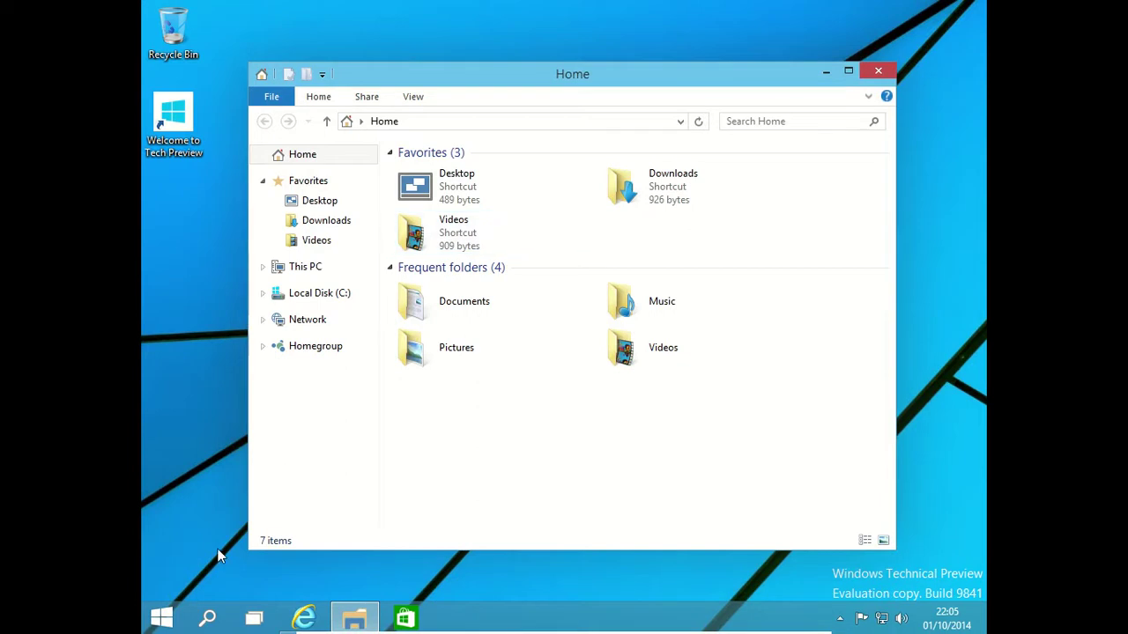
Search the system for notepad and open Notepad on the first virtual desktop
click(154, 621)
text(notepad)
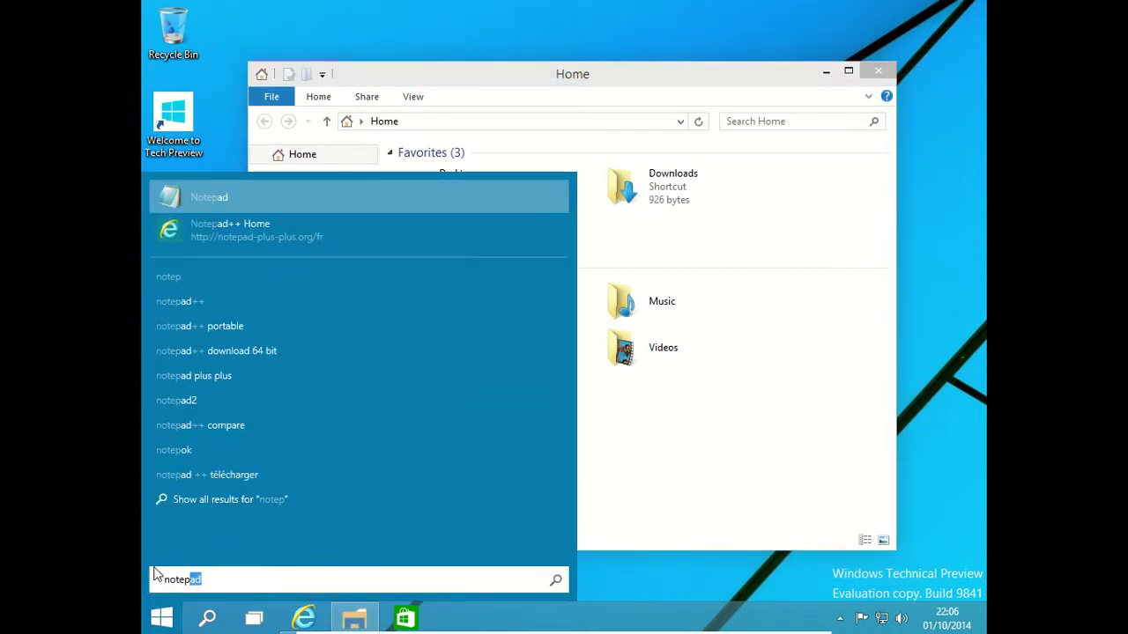
key(Return)
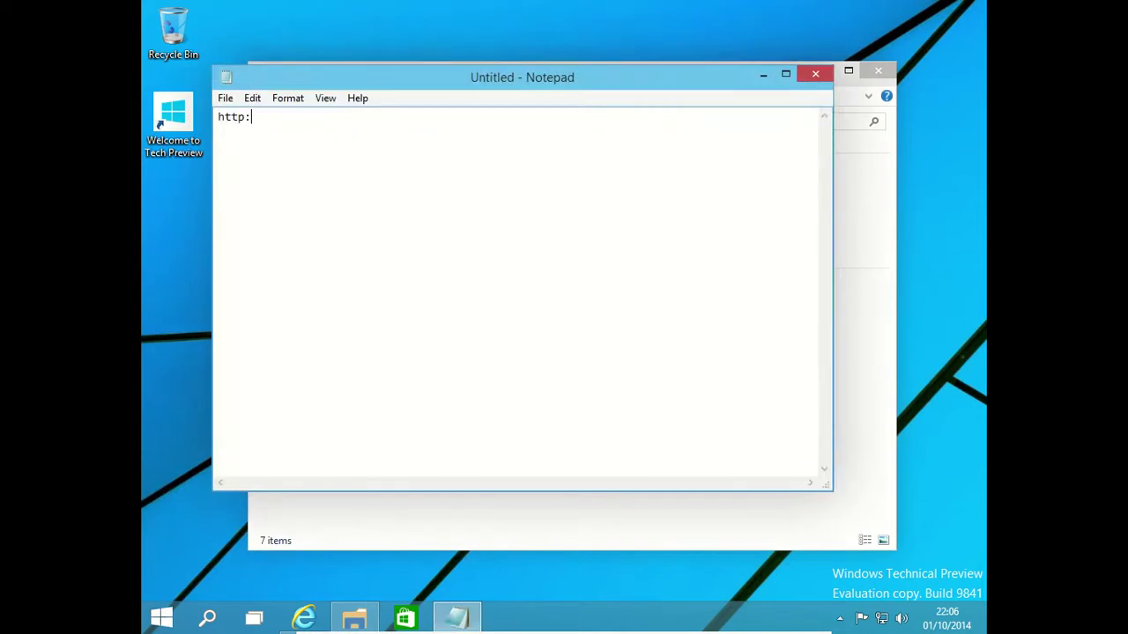
Replace the text in Notepad with "on va copier ce texte dans une ligne de commande."
key(BackSpace)
key(BackSpace)
key(BackSpace)
key(BackSpace)
text(er ce texte dans une)
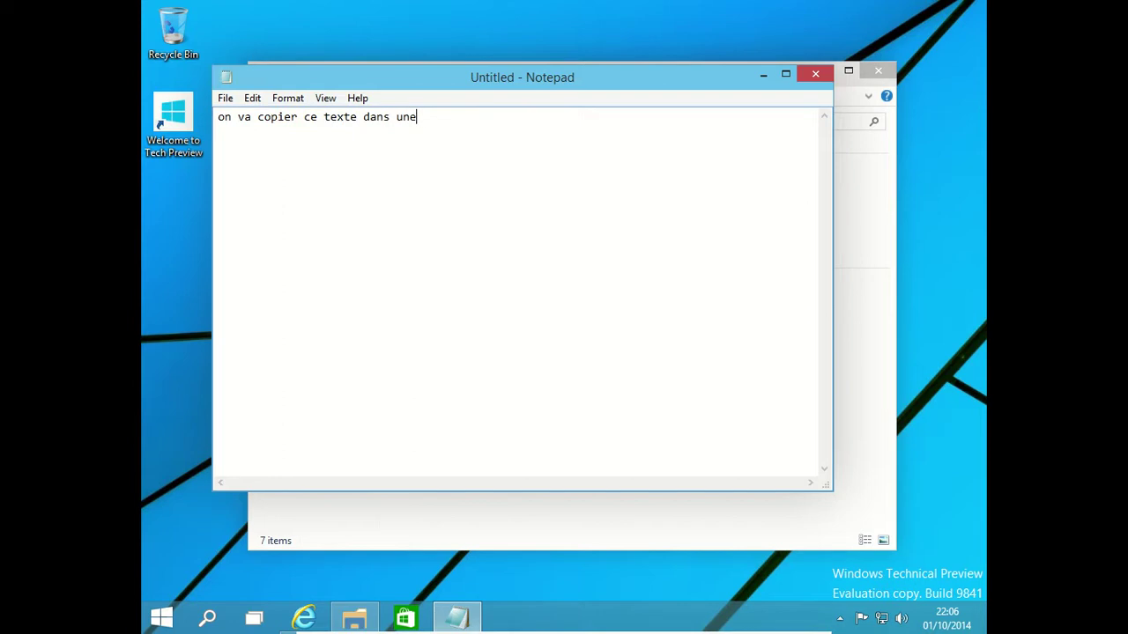
text( ligne de commande.)
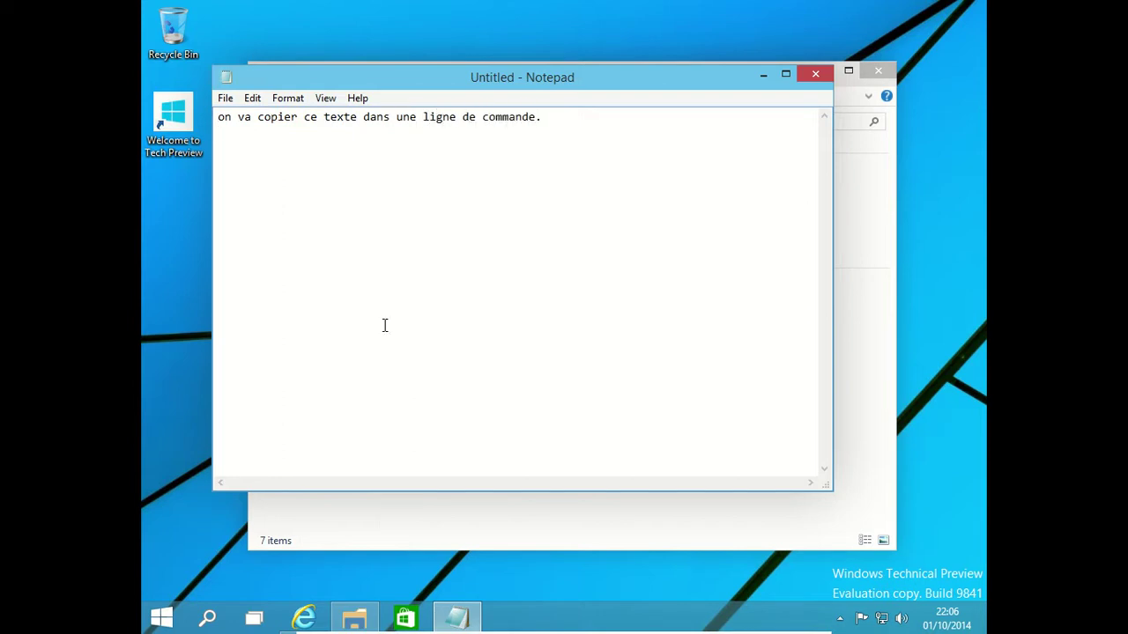
Search the system for Command Prompt, open it, and move its window below the sentence in Notepad
click(161, 618)
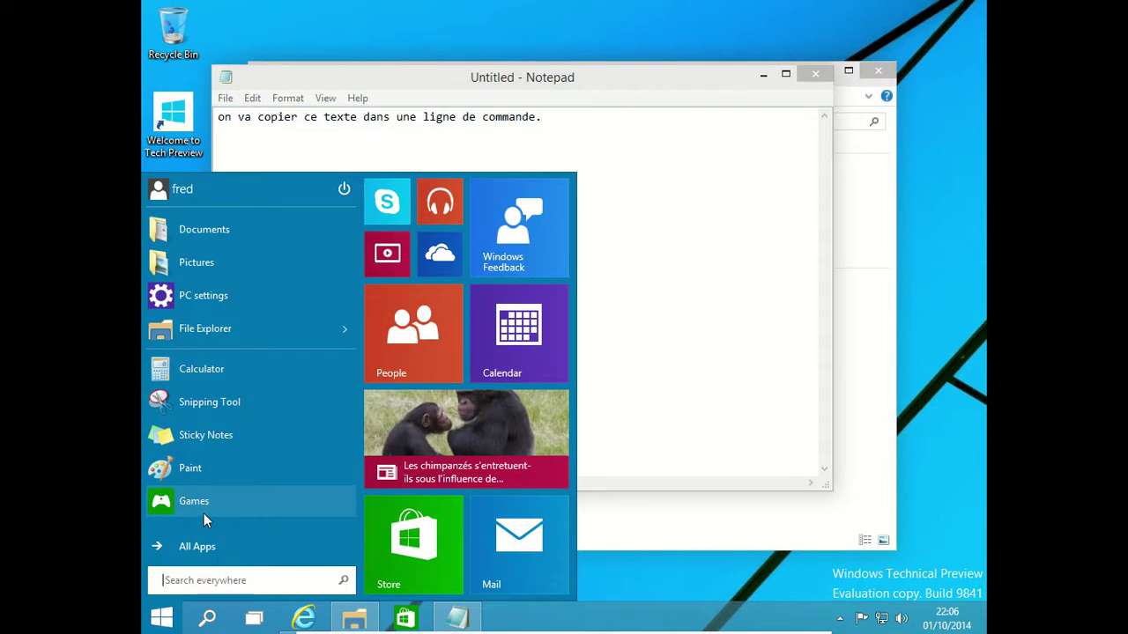
text(command Prompt)
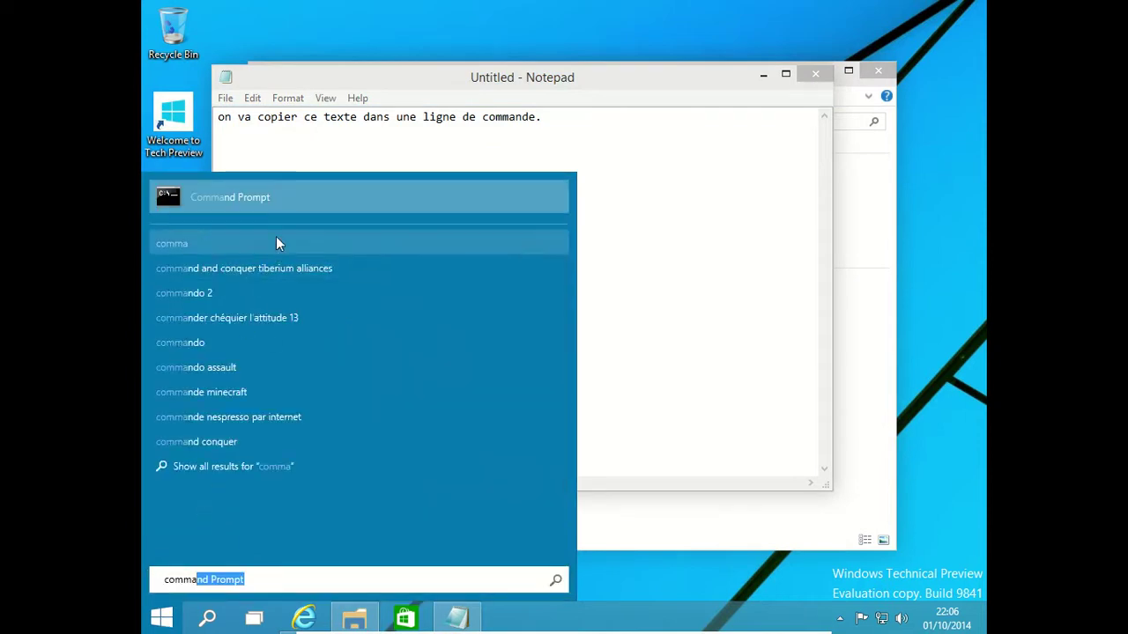
click(251, 195)
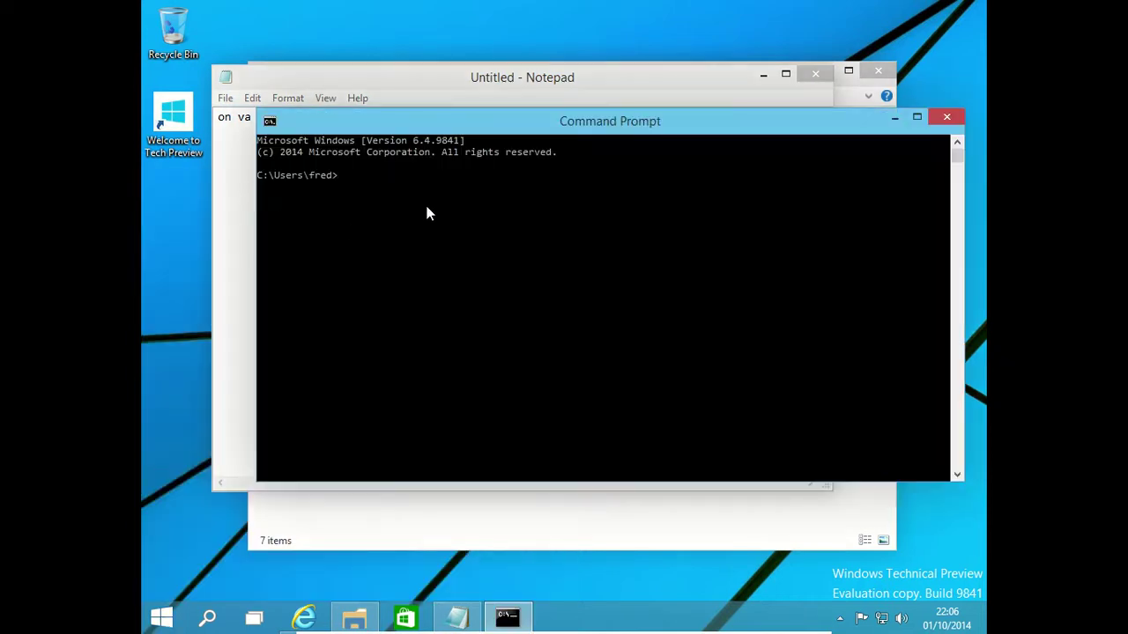
drag(417, 129, 411, 226)
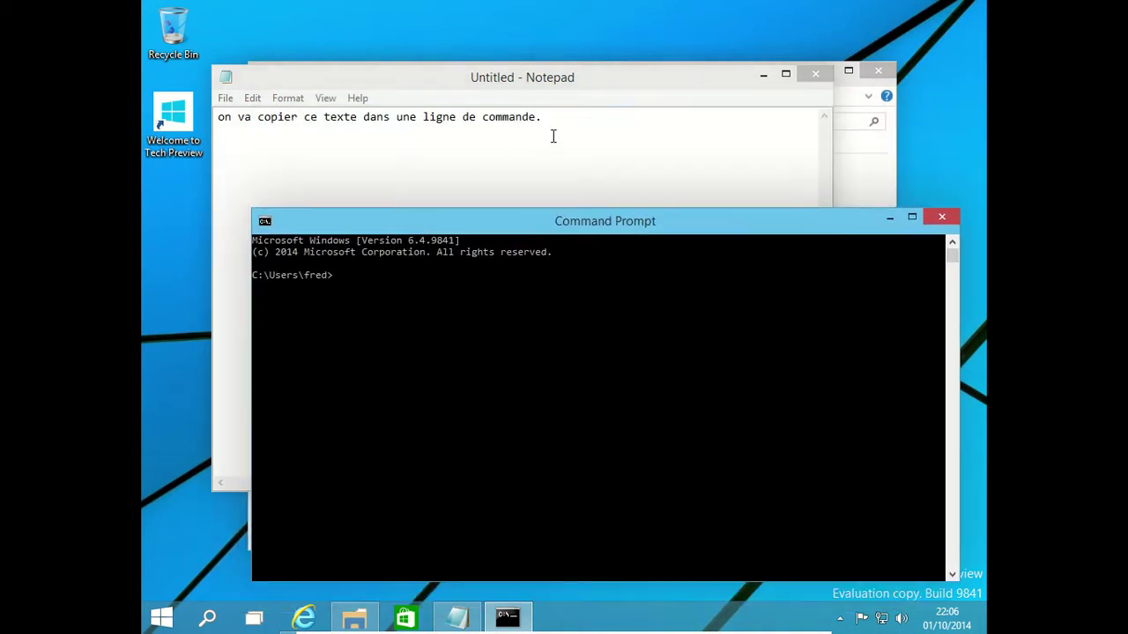
Copy the whole Notepad sentence, paste it at the Command Prompt, and close the Command Prompt window
click(555, 119)
drag(554, 119, 222, 111)
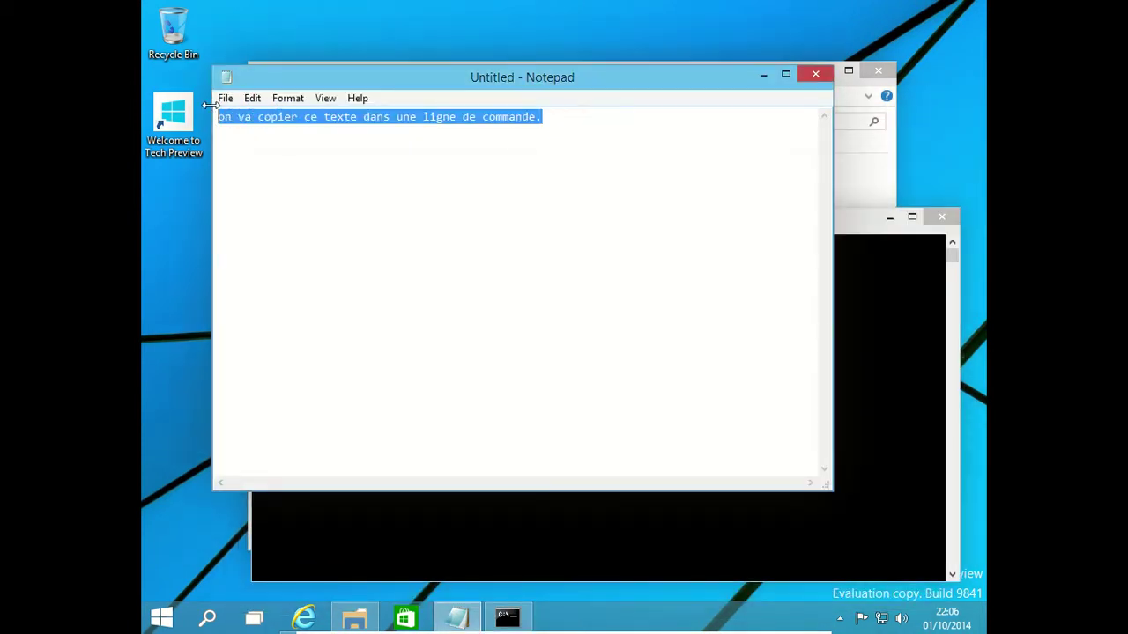
click(884, 478)
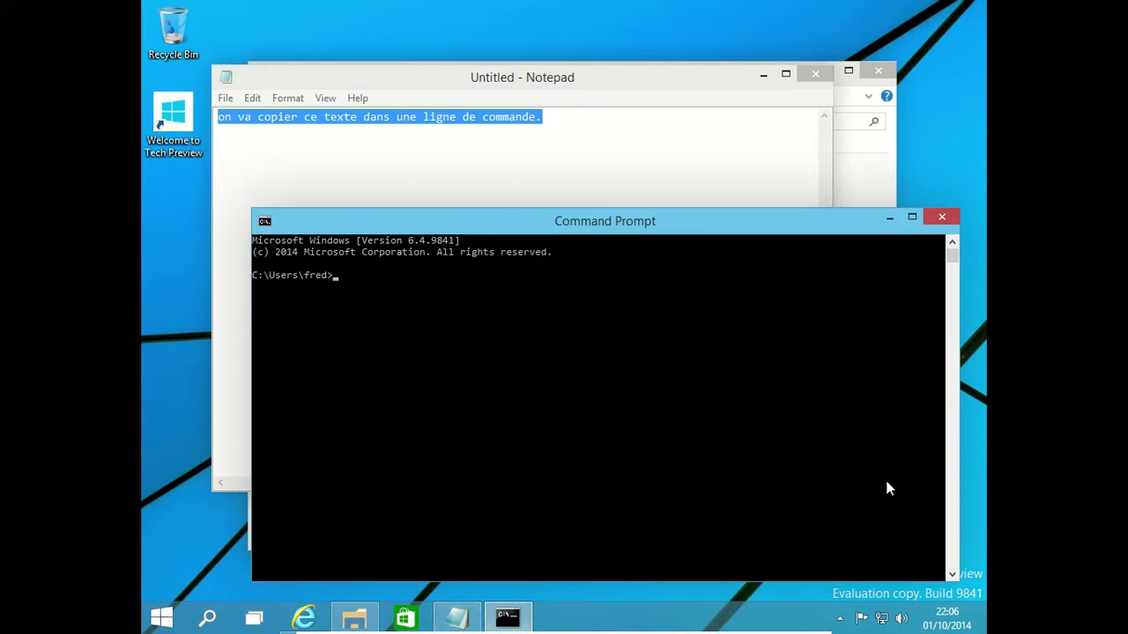
text(on va copier ce texte dans une ligne de commande.)
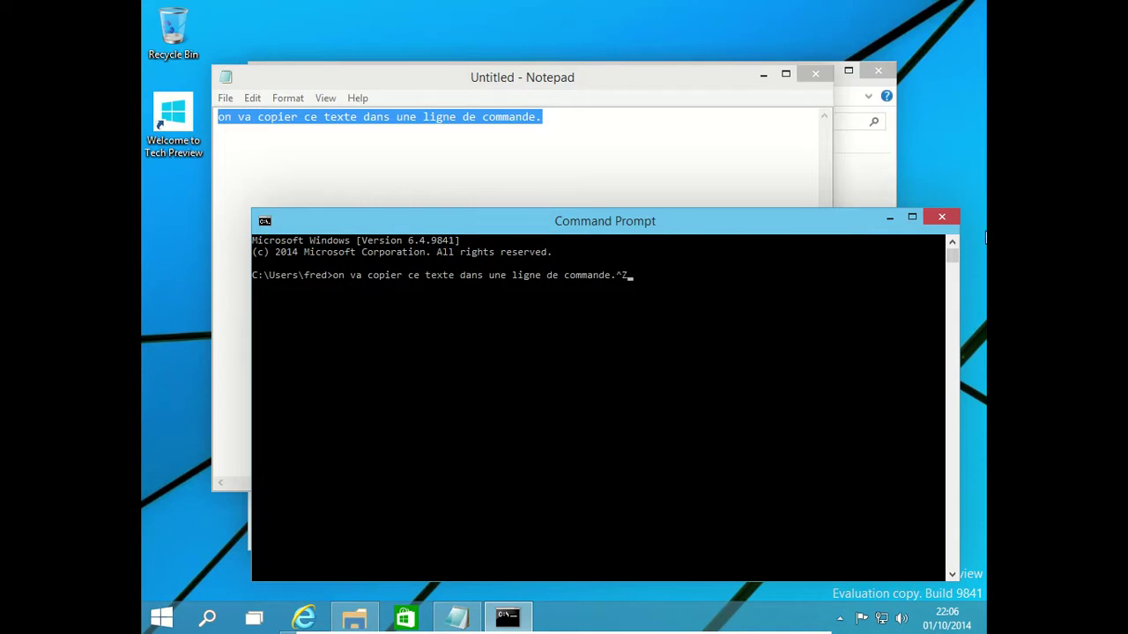
click(944, 216)
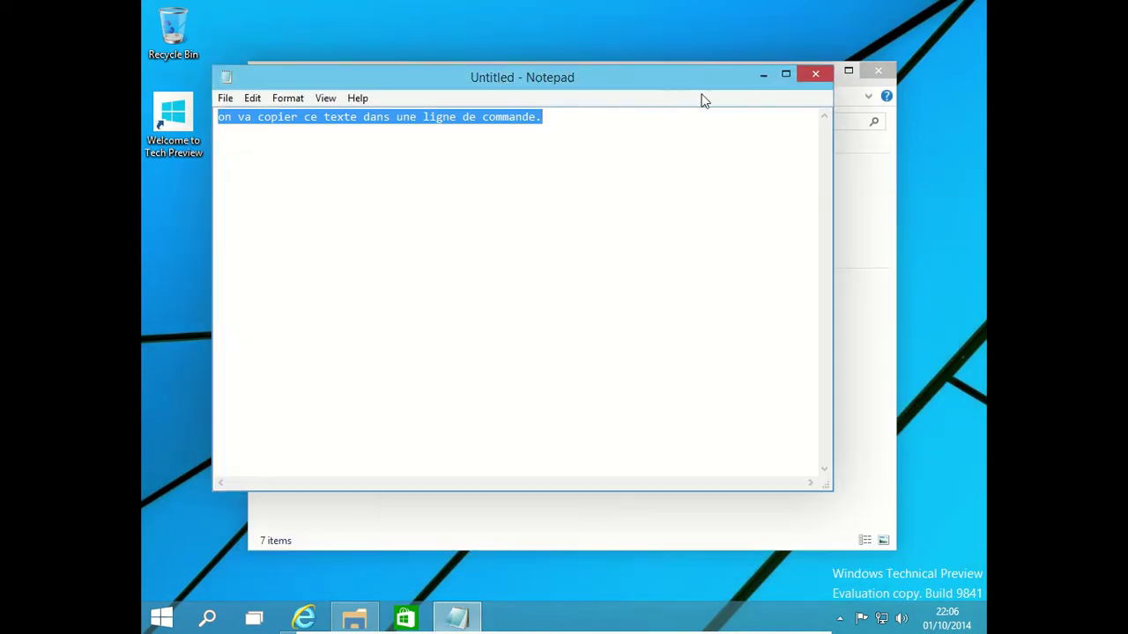
Bring the File Explorer Home window forward, view its Quick Access Toolbar customization options, and close the window
click(843, 104)
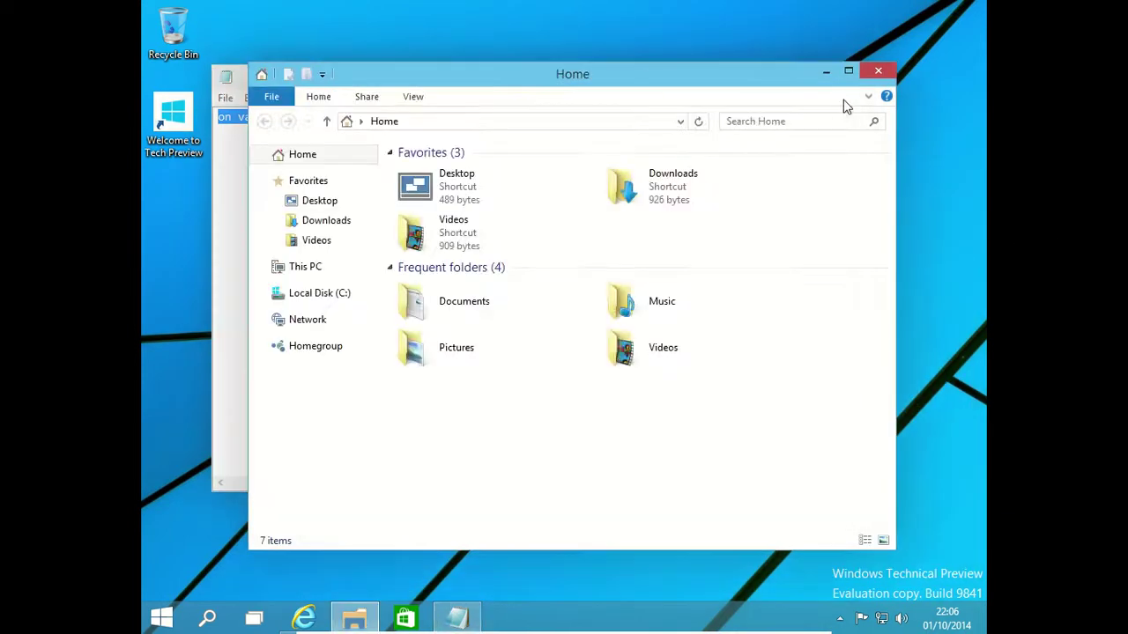
drag(638, 88, 658, 76)
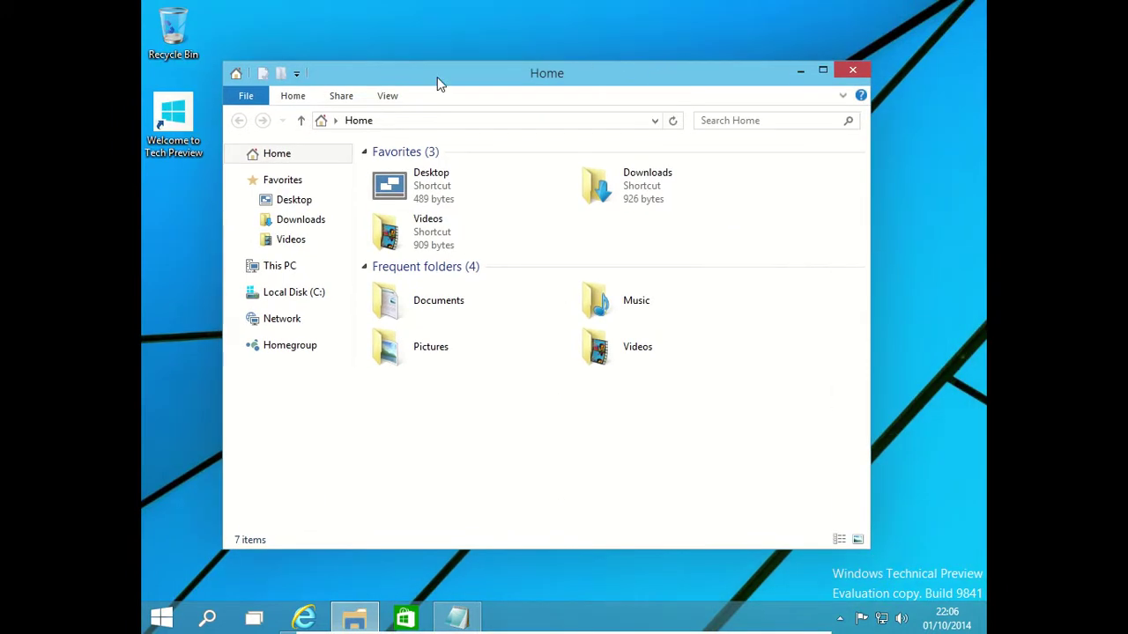
click(297, 74)
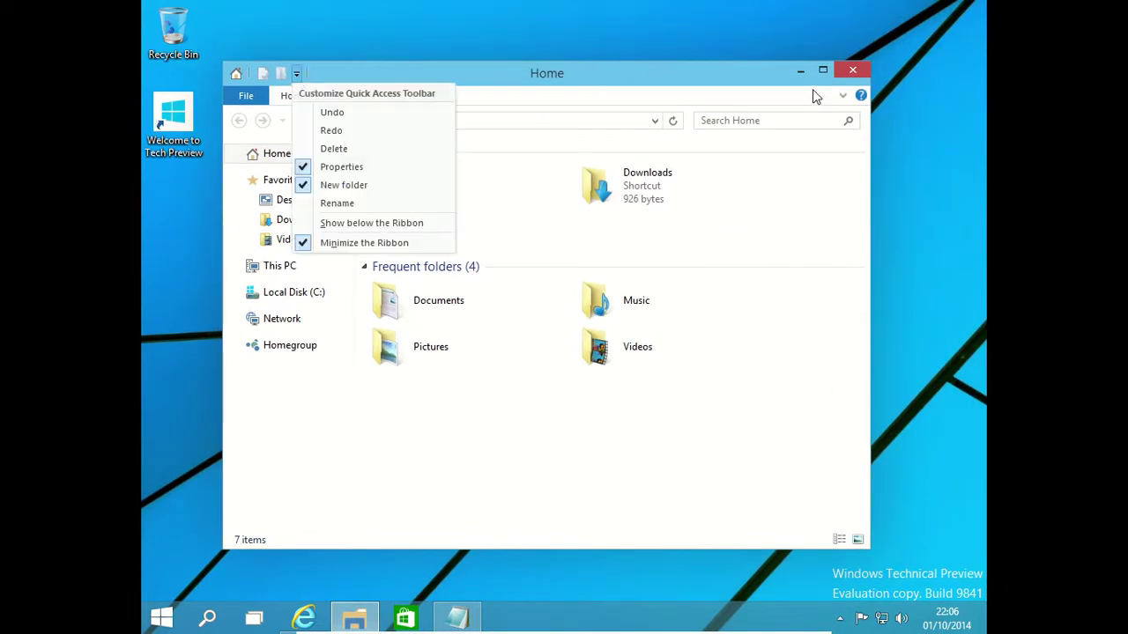
click(852, 70)
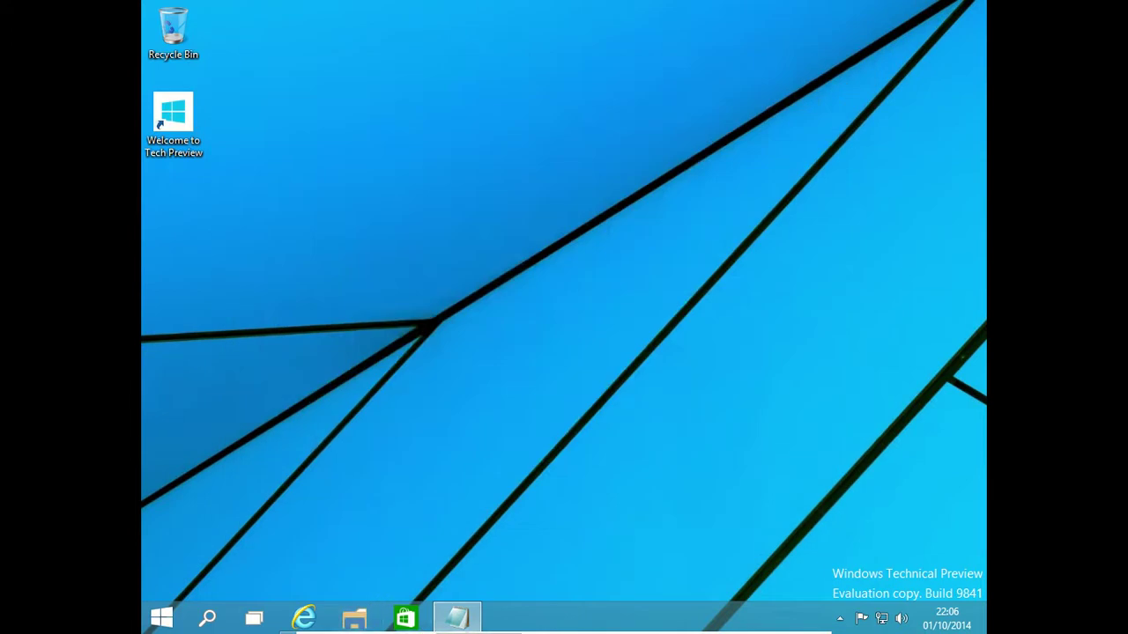
Close the Notepad window without saving the changes to Untitled
right_click(473, 617)
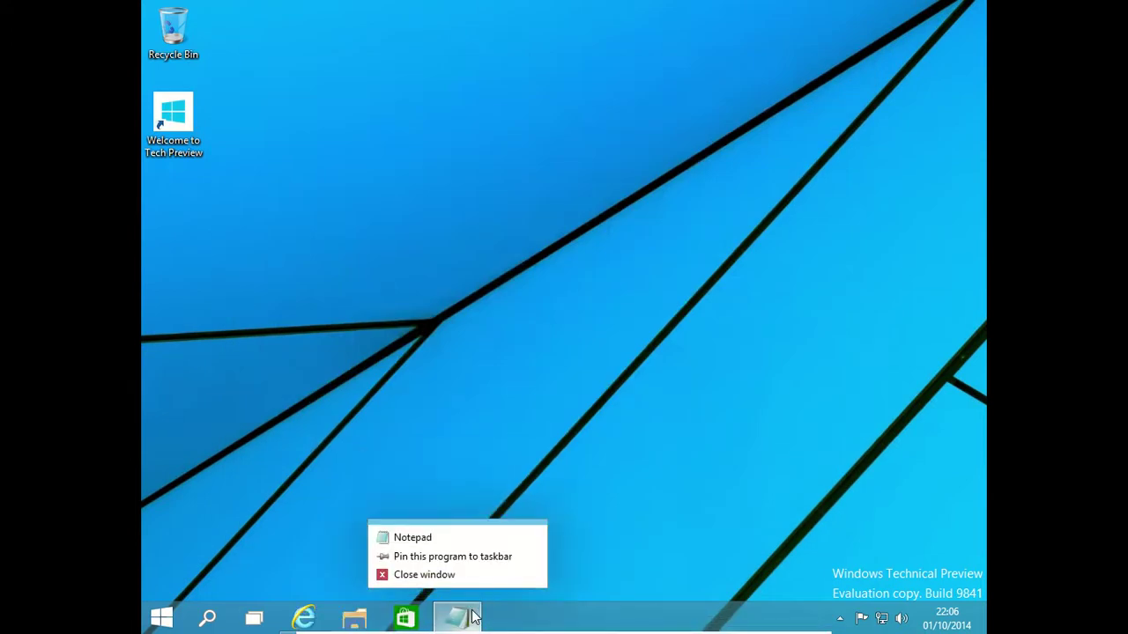
click(464, 574)
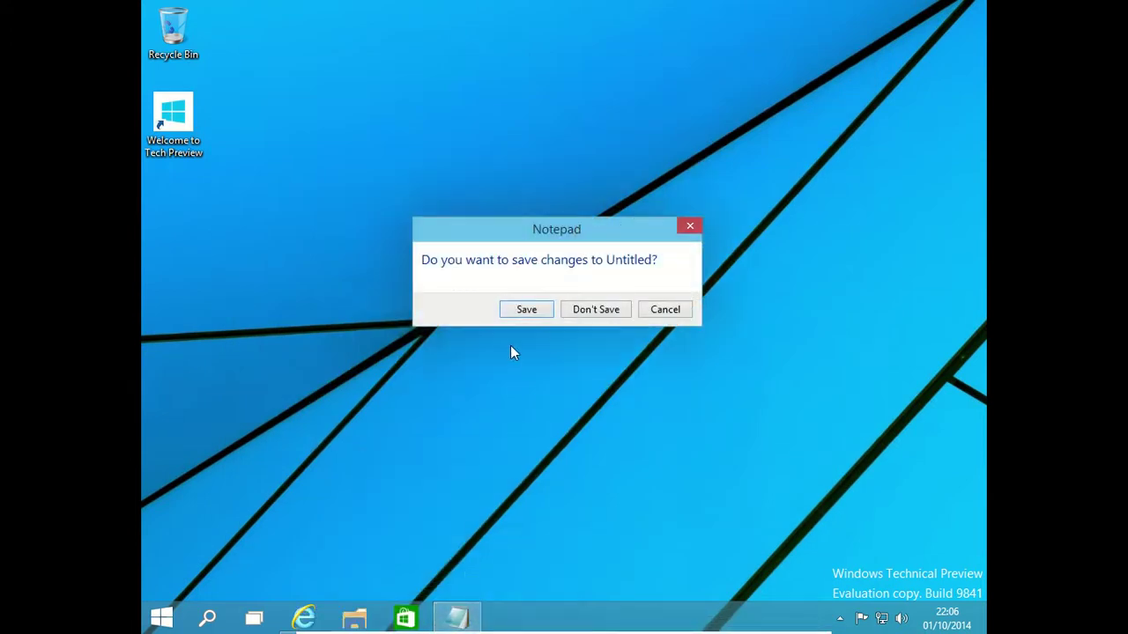
click(589, 314)
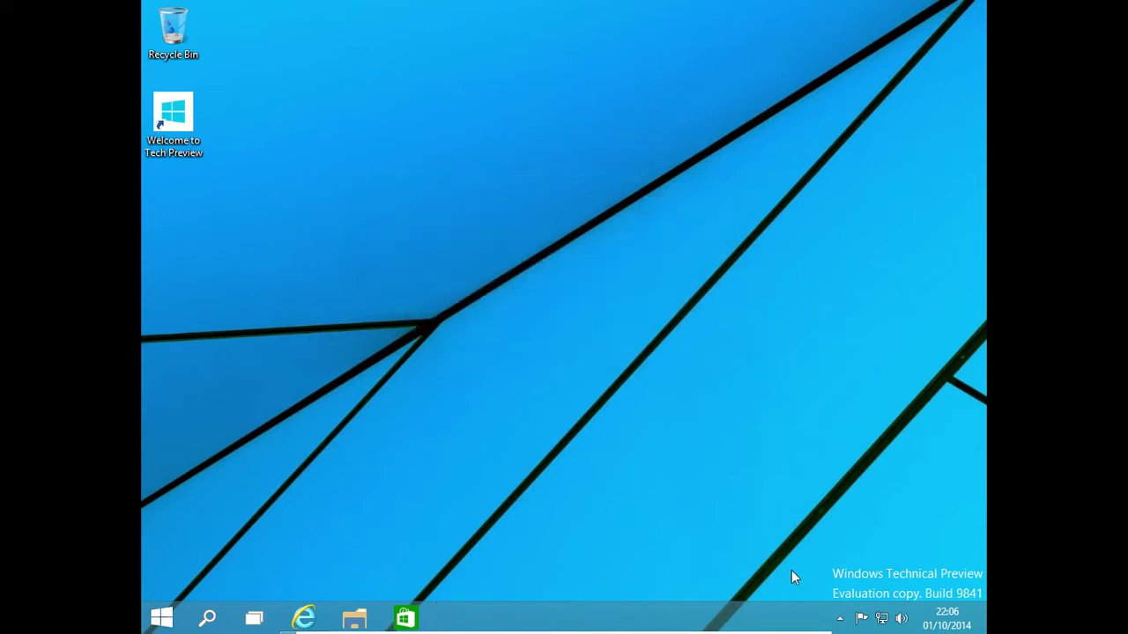
Switch to the second virtual desktop and bring up its Internet Explorer window
click(253, 619)
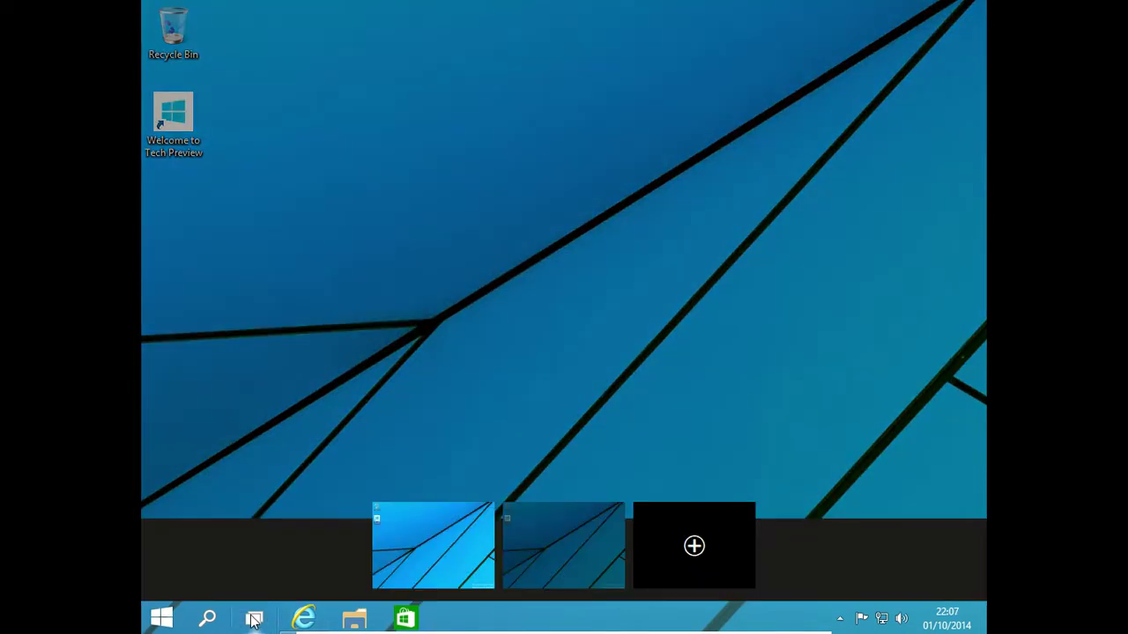
click(617, 518)
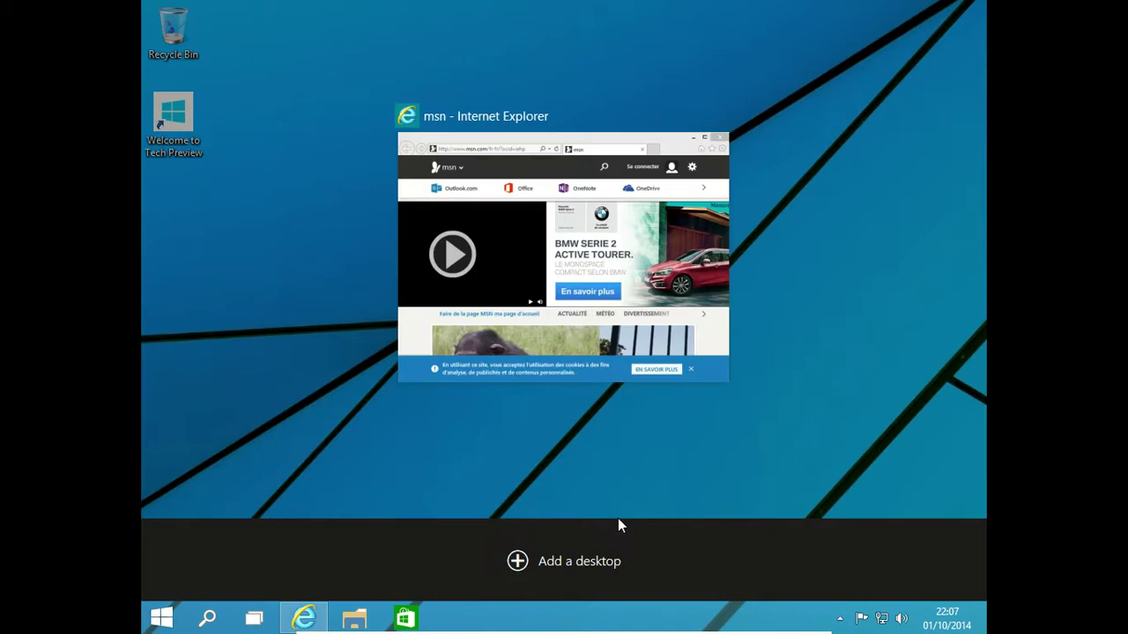
click(521, 300)
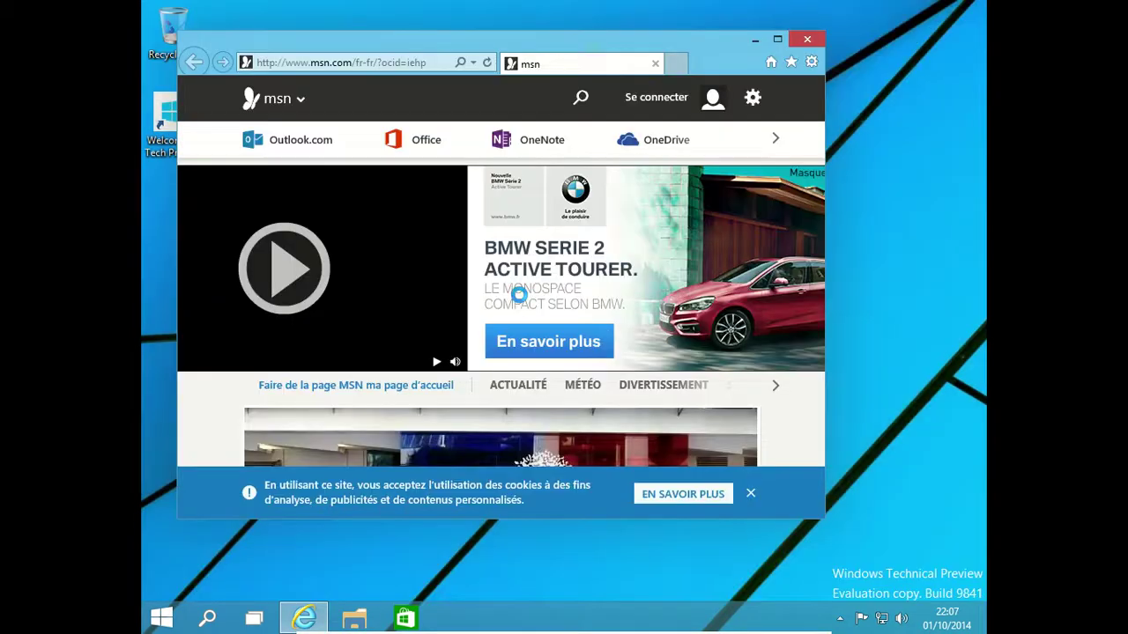
Load html5test.com in Internet Explorer
click(381, 61)
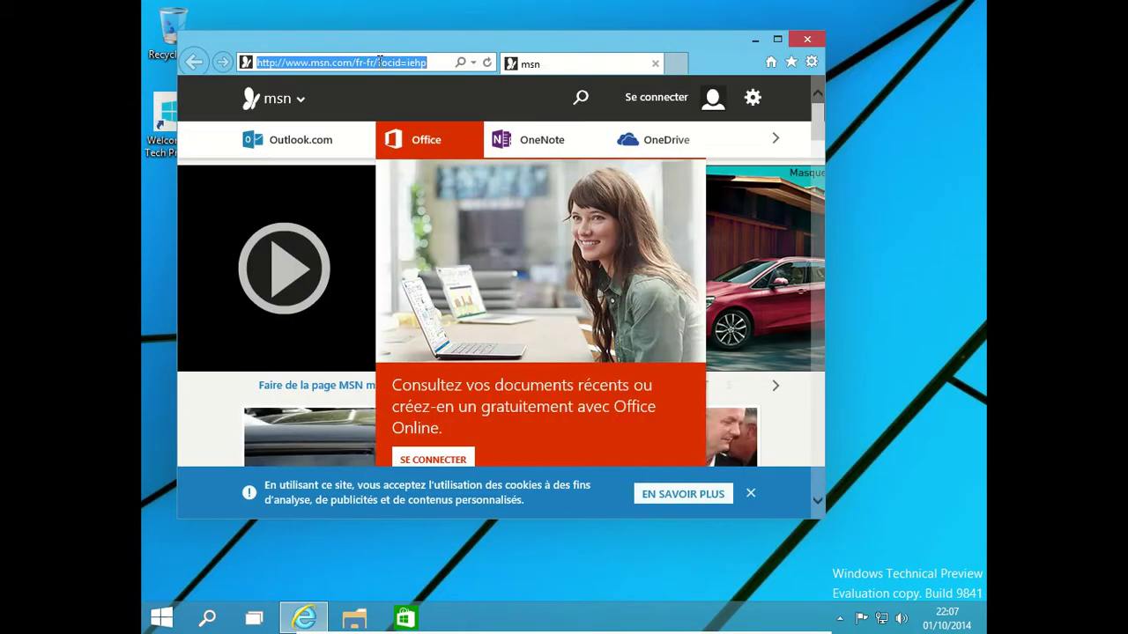
text(html)
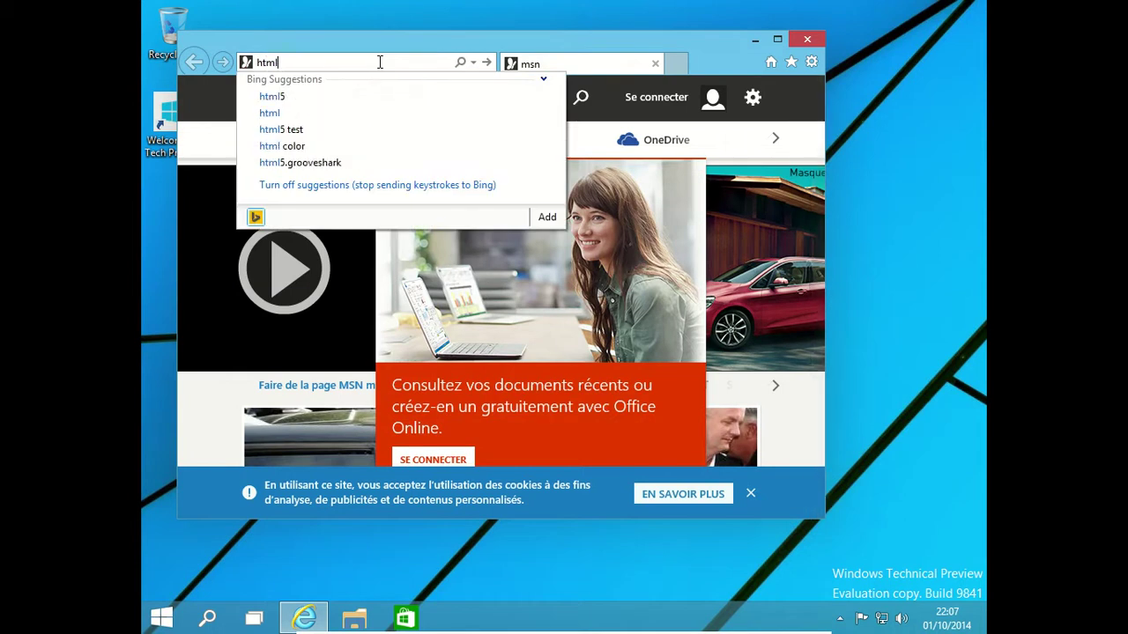
text(5test.com)
key(Return)
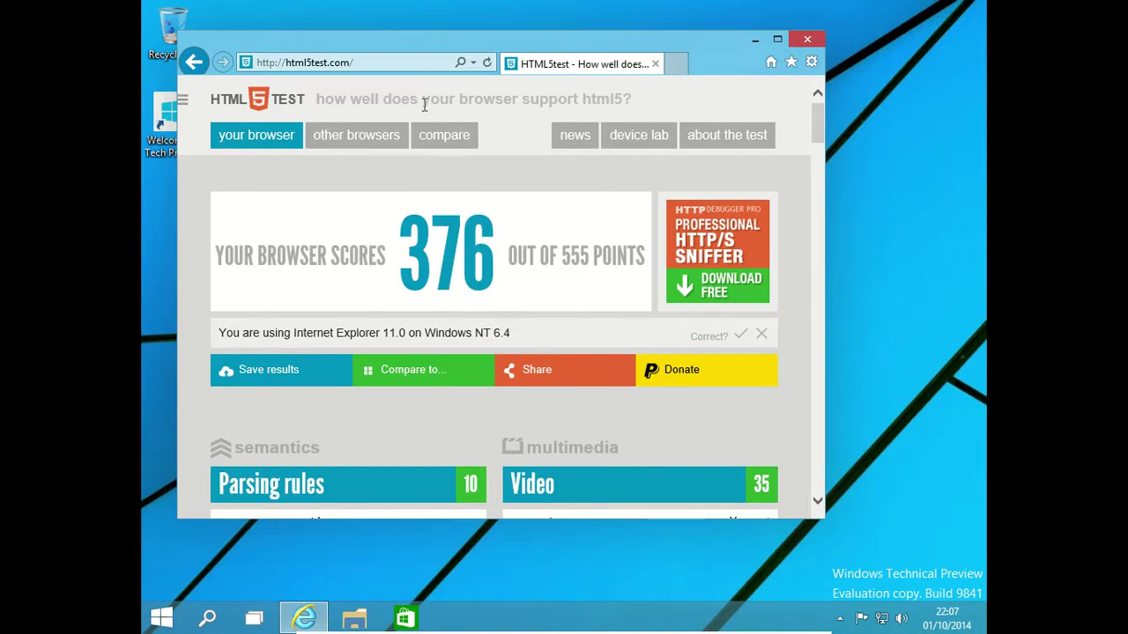
Open the HTML5test browser comparison page and add Firefox 32 as the first browser
click(427, 141)
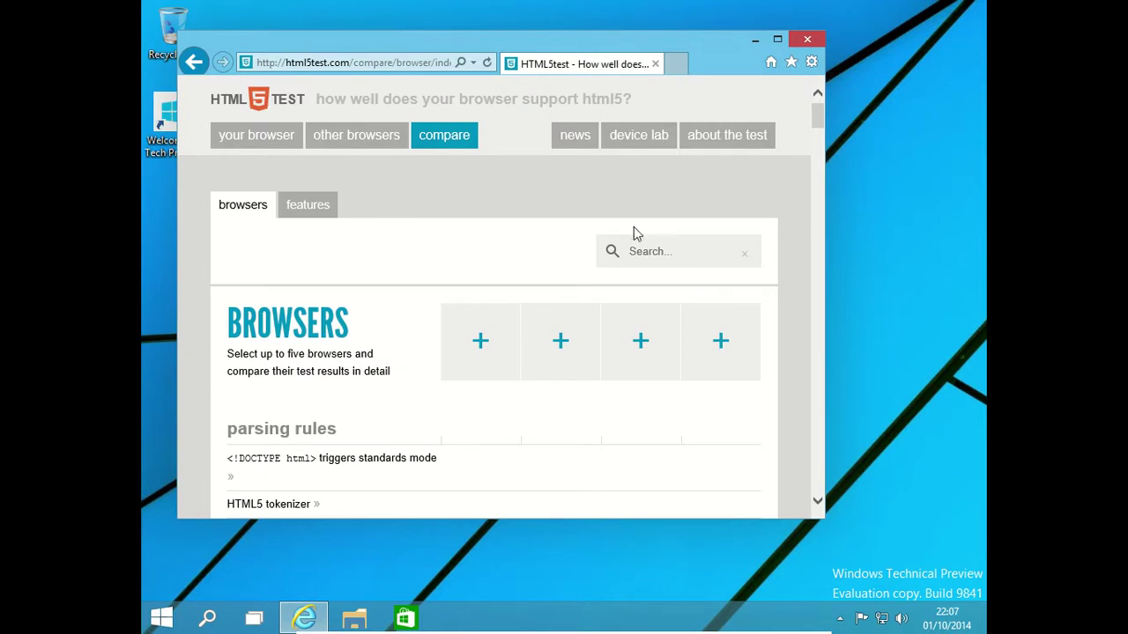
scroll(652, 237, down, 4)
scroll(564, 228, up, 5)
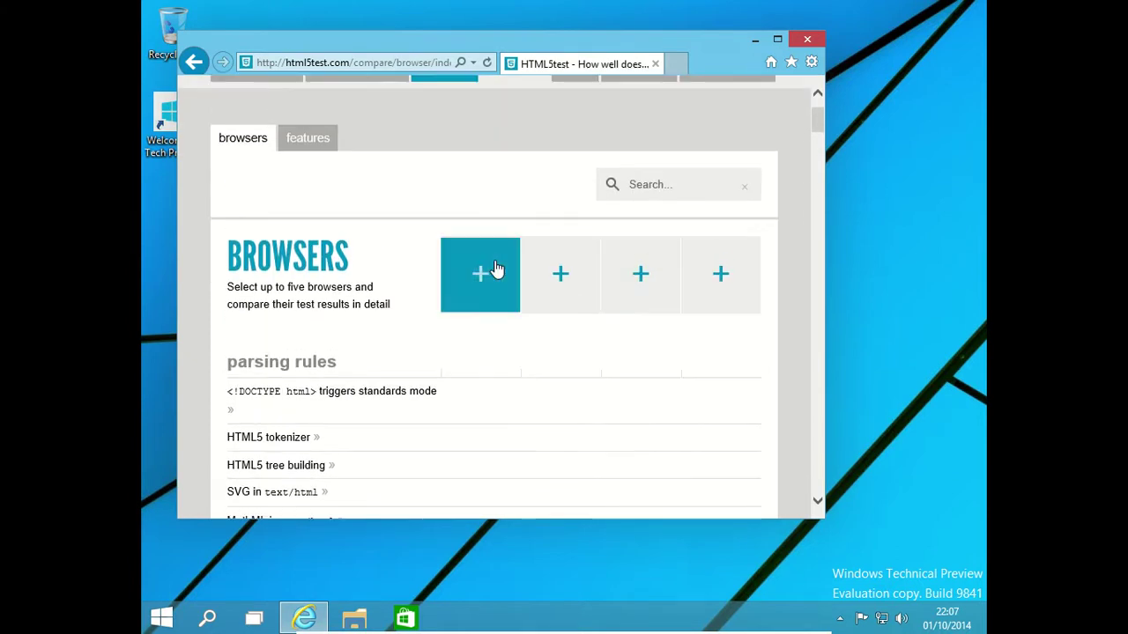
click(496, 270)
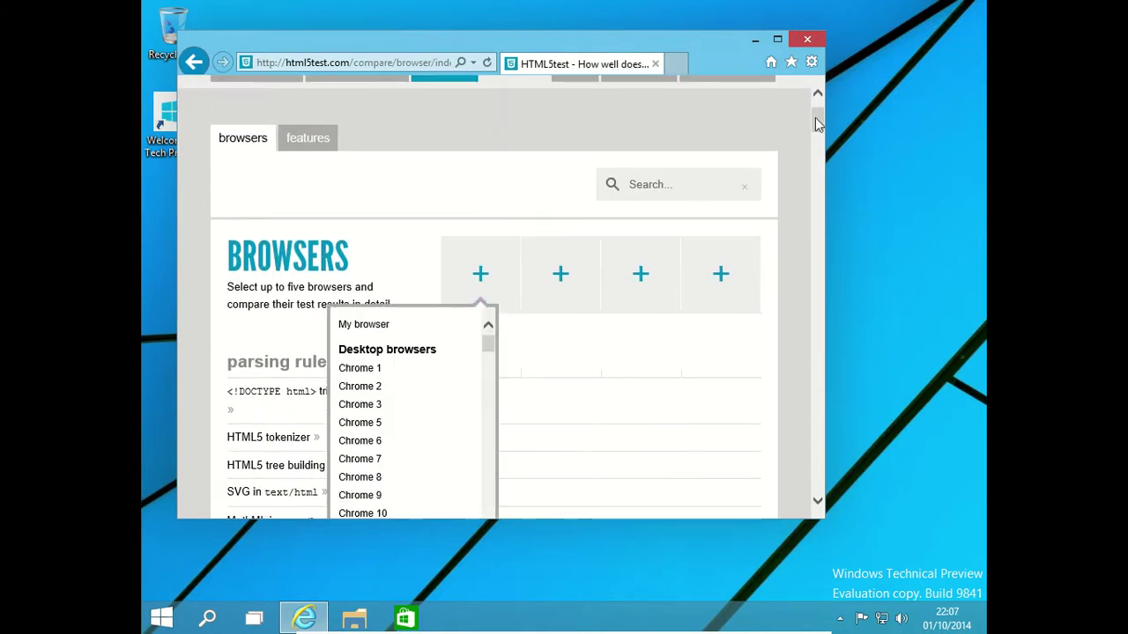
mouse_move(818, 123)
mouse_down()
mouse_move(818, 143)
mouse_move(817, 132)
mouse_up()
drag(490, 173, 496, 240)
click(408, 291)
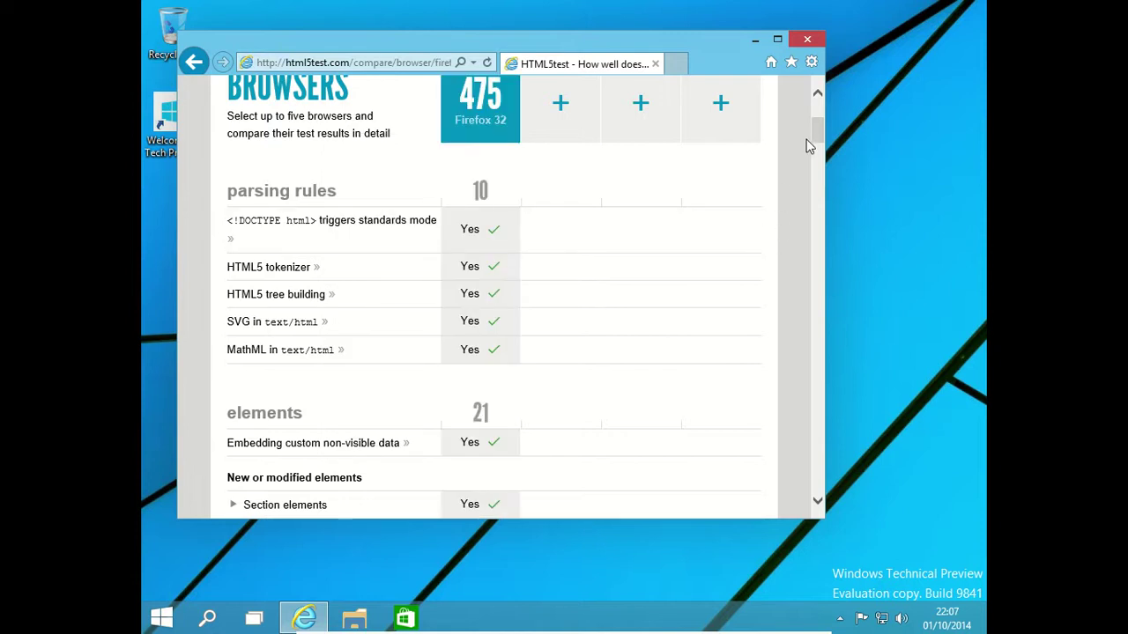
Open the HTML5test "your browser" results in a new tab and view them
drag(817, 134, 816, 113)
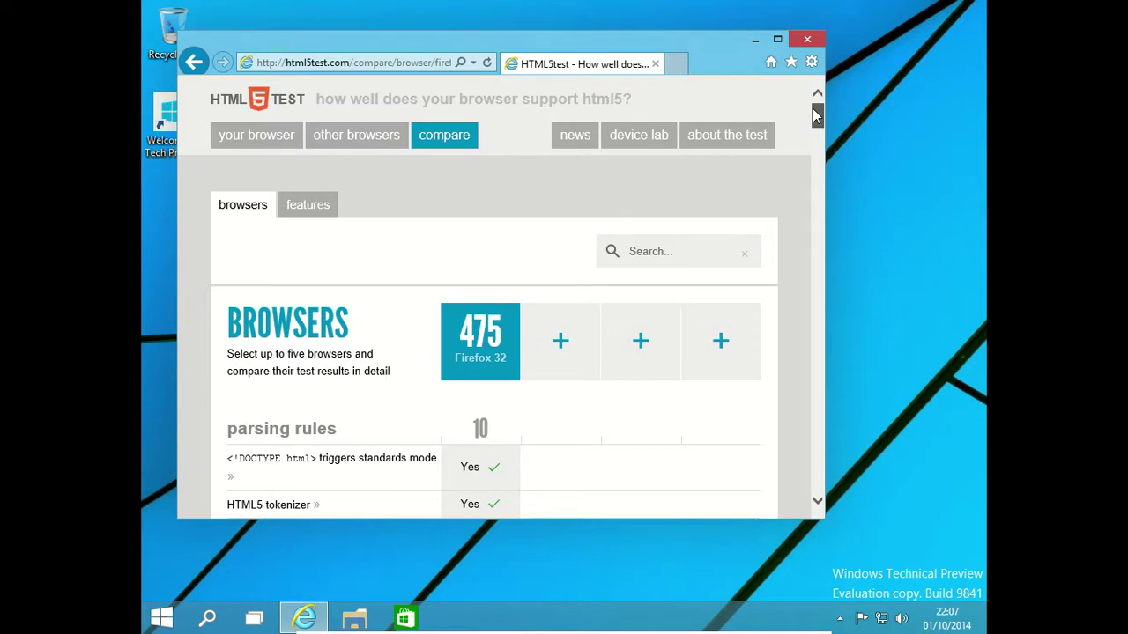
middle_click(257, 141)
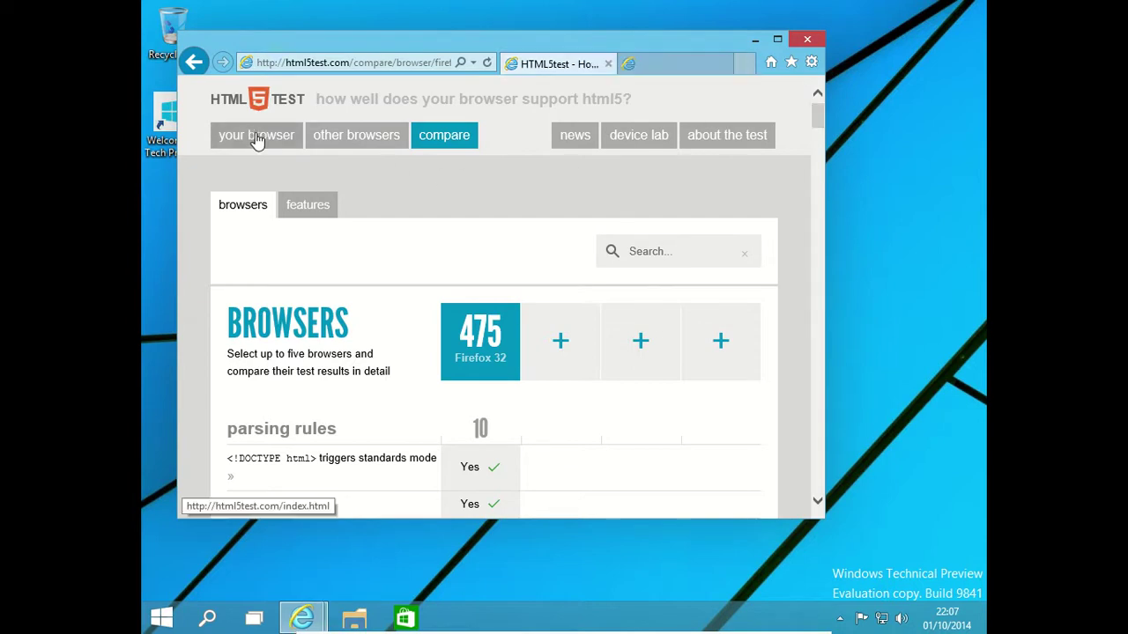
click(667, 59)
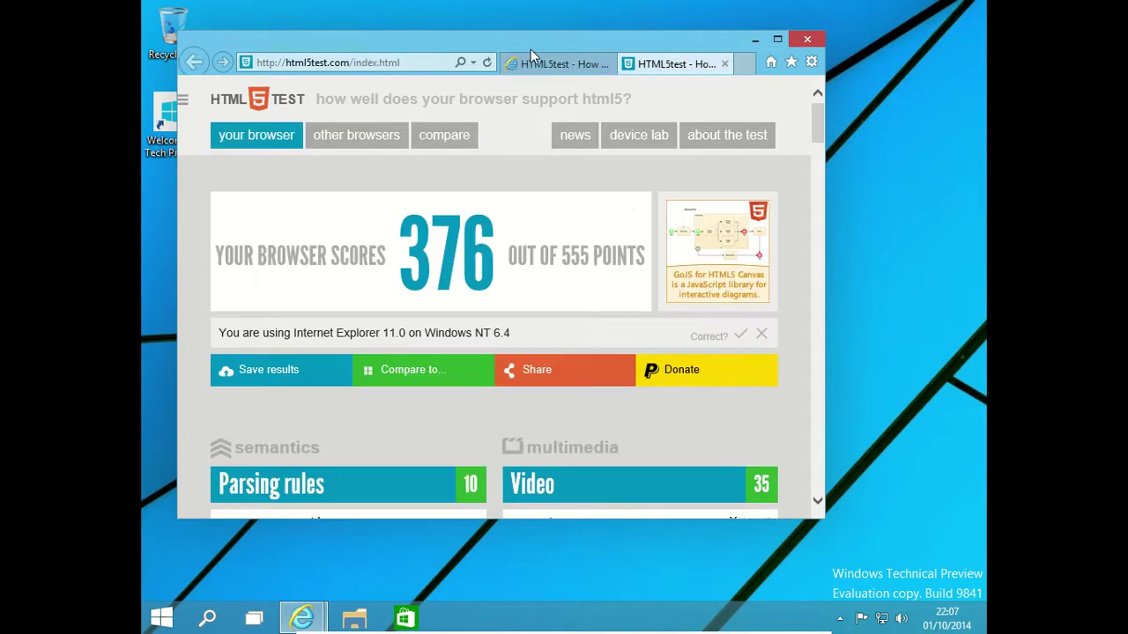
Return to the comparison tab and add Chrome 37 as the second browser next to Firefox 32
click(538, 66)
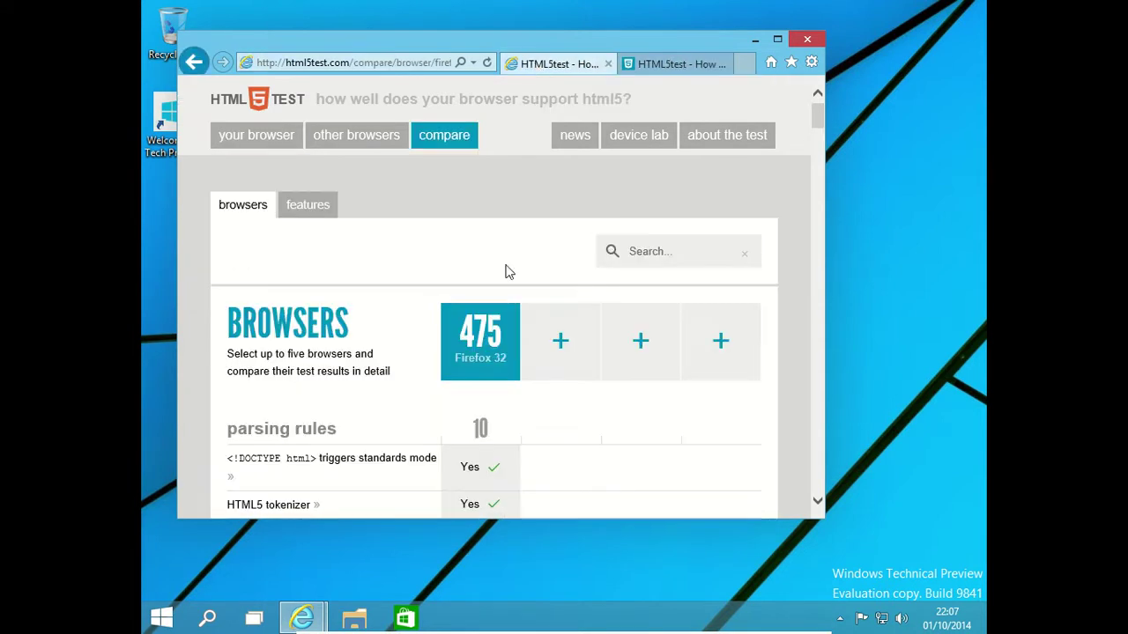
click(571, 359)
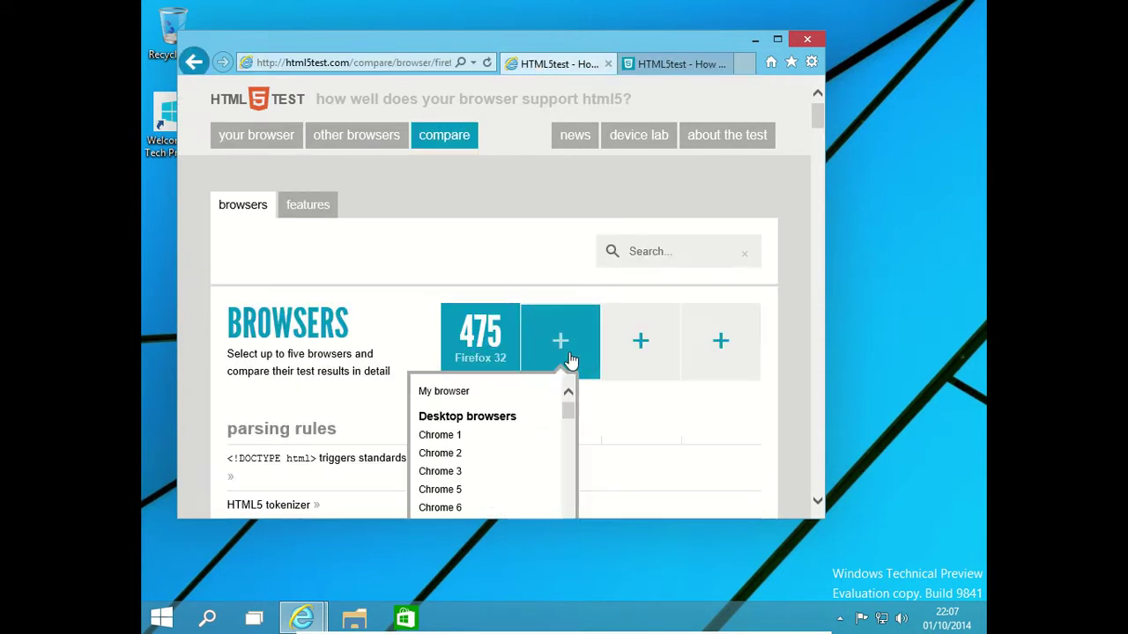
click(822, 142)
scroll(565, 91, up, 1)
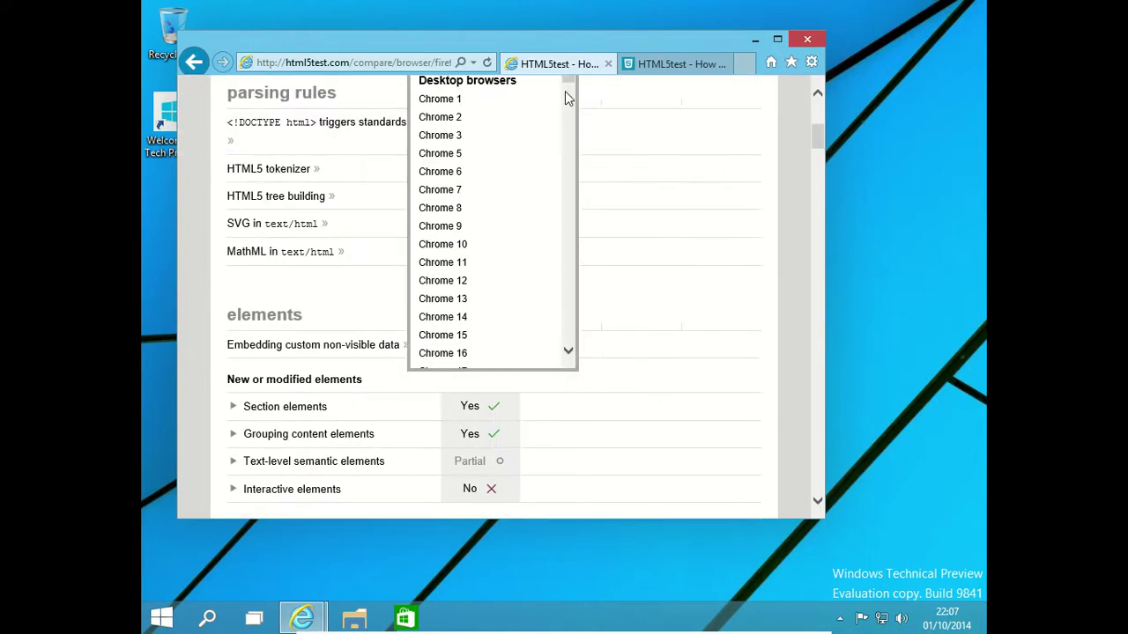
drag(566, 81, 573, 119)
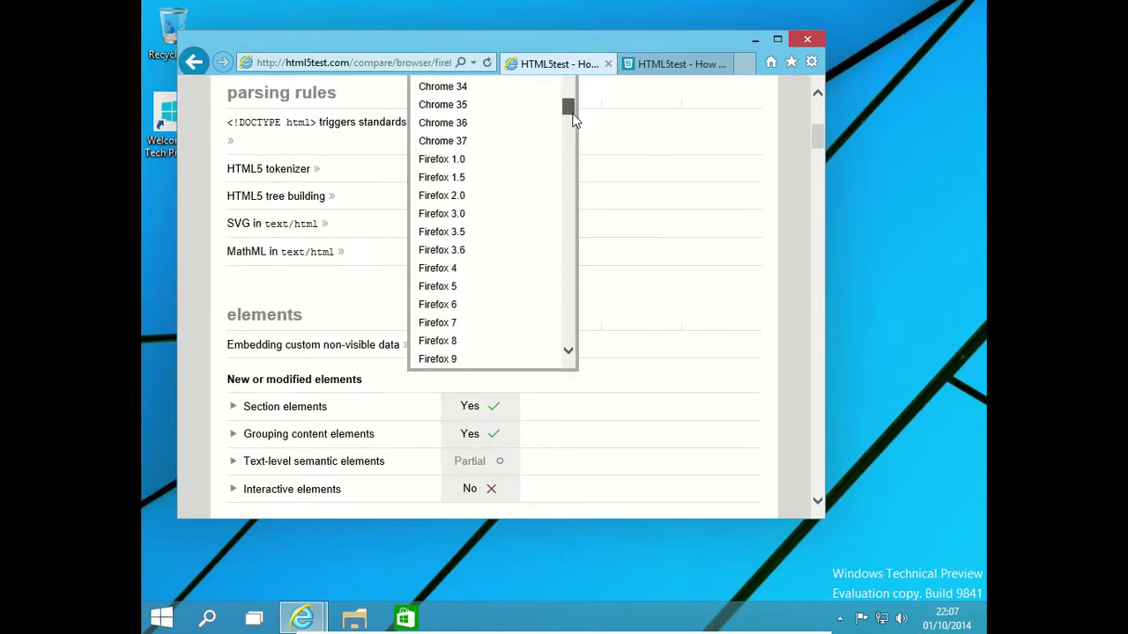
click(473, 142)
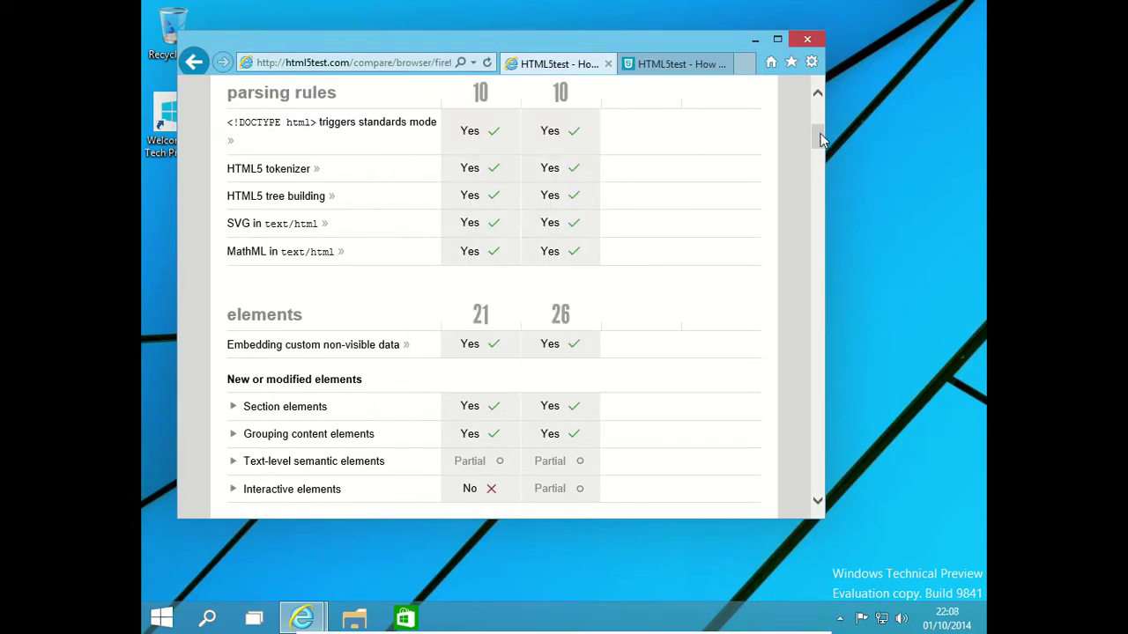
View the Toolbars and Extensions list in Internet Explorer's add-on manager and close the manager
drag(819, 140, 817, 120)
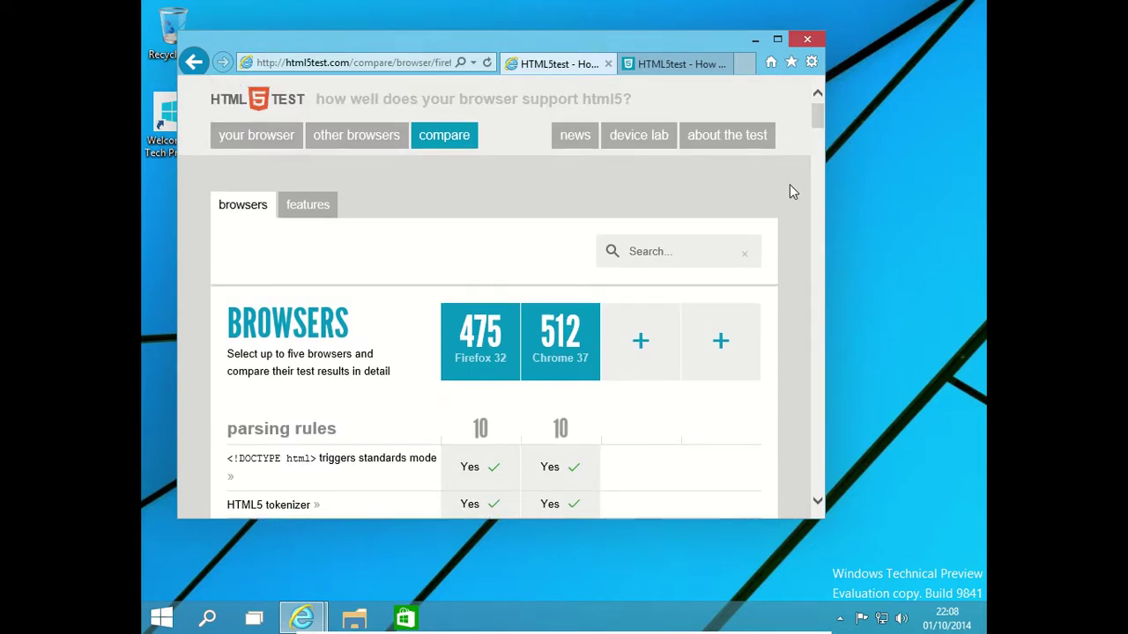
click(811, 62)
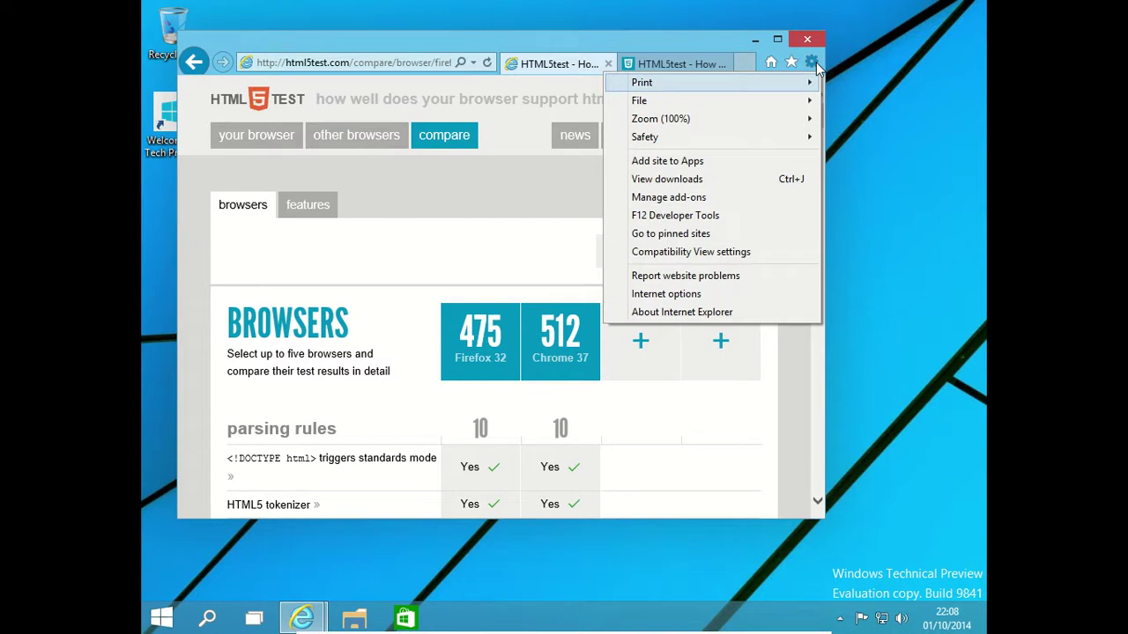
click(756, 196)
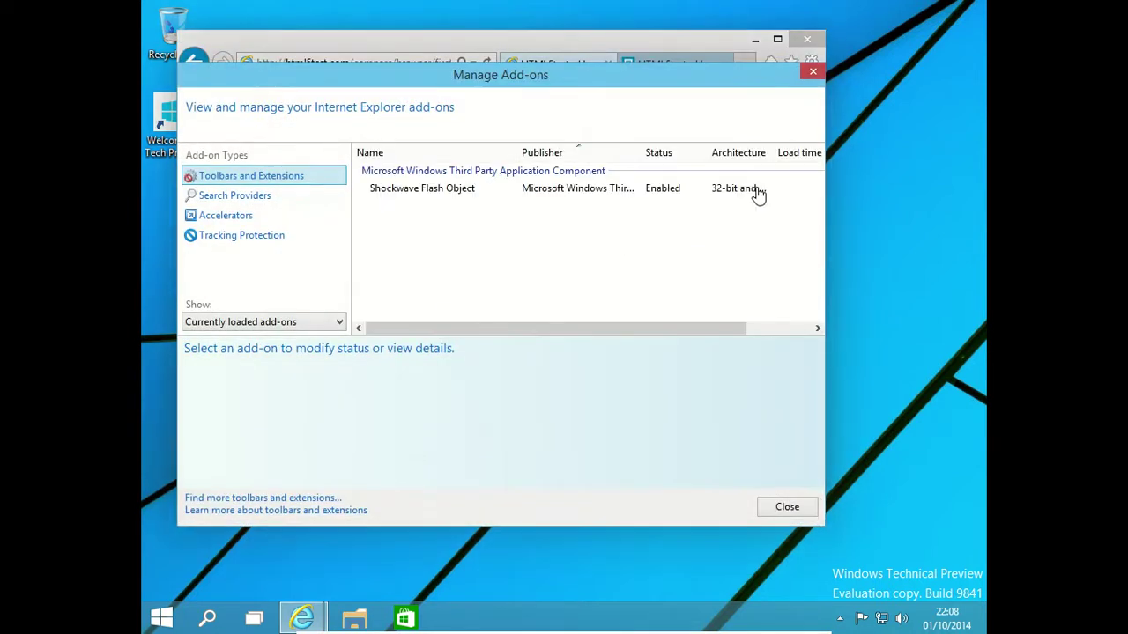
click(812, 70)
Look through the Programs, Connections, Content, Privacy, Security and General settings in Internet Options and close the dialog without changes
click(811, 66)
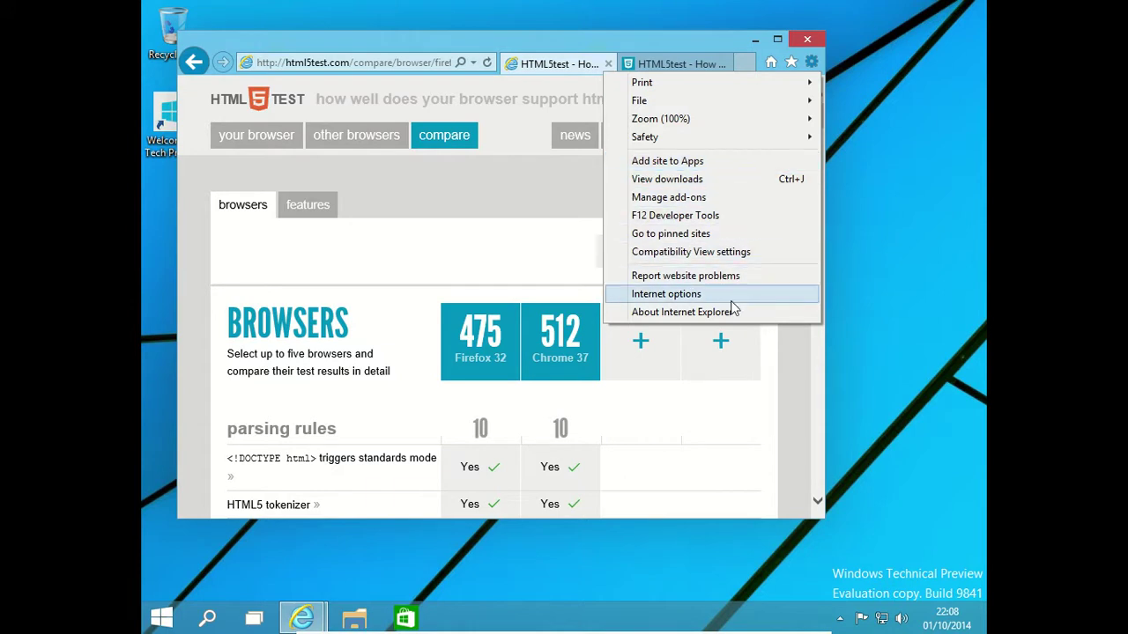
mouse_move(714, 146)
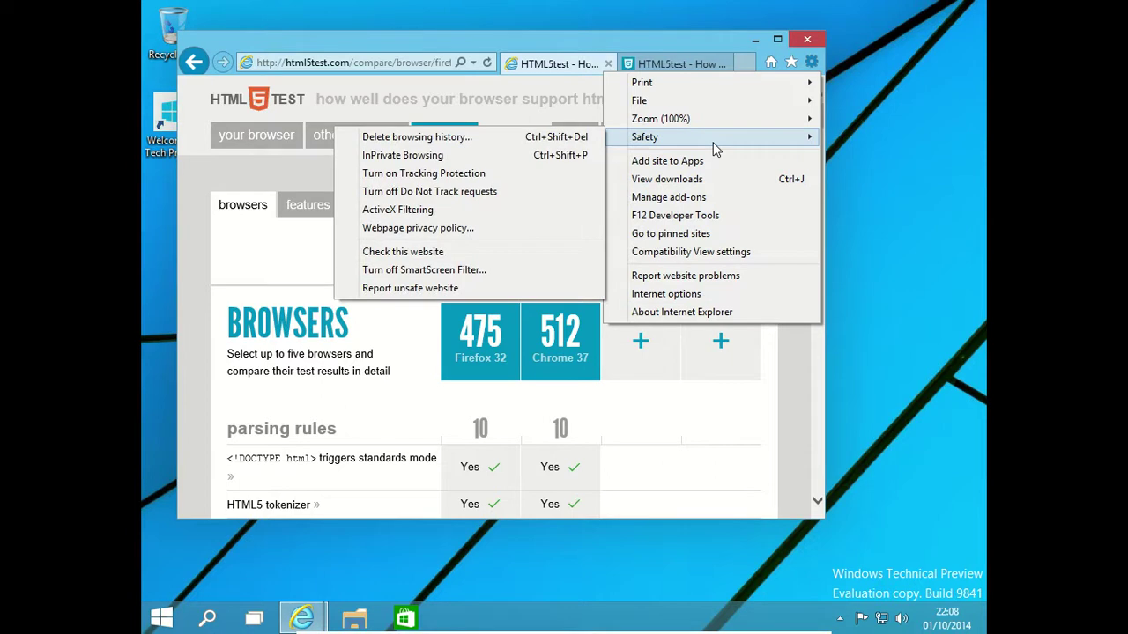
click(704, 295)
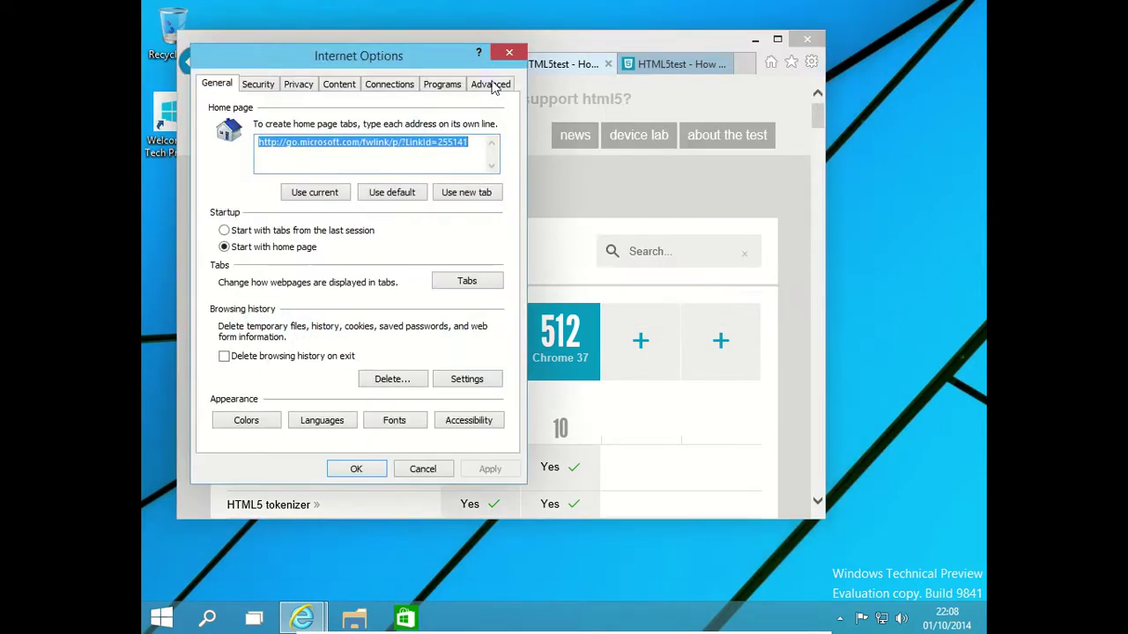
click(475, 87)
click(456, 93)
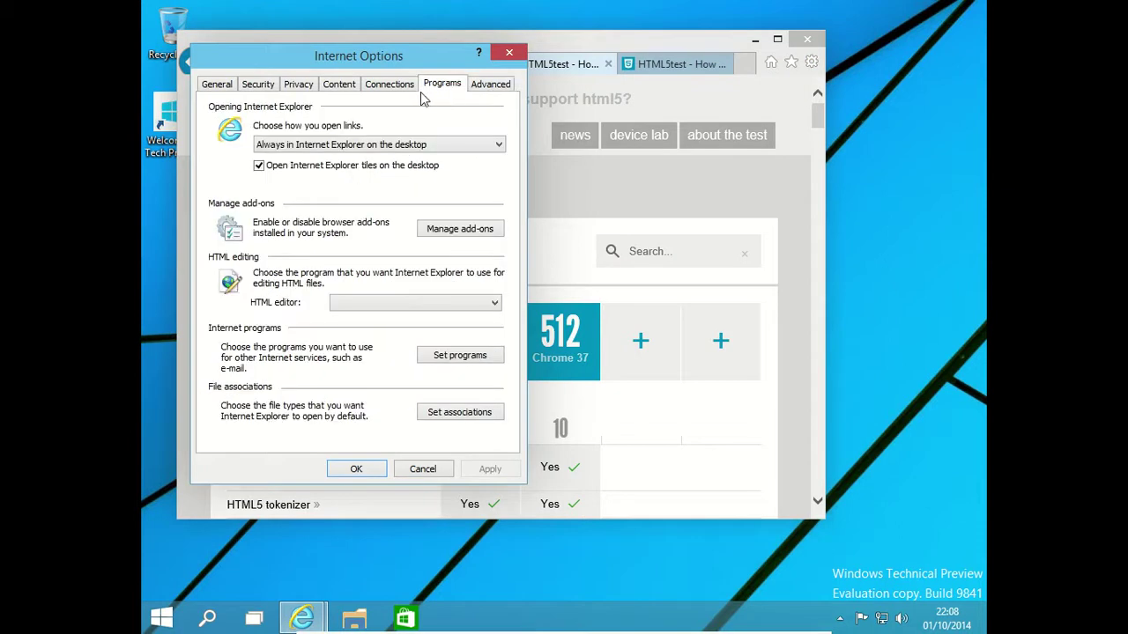
click(405, 92)
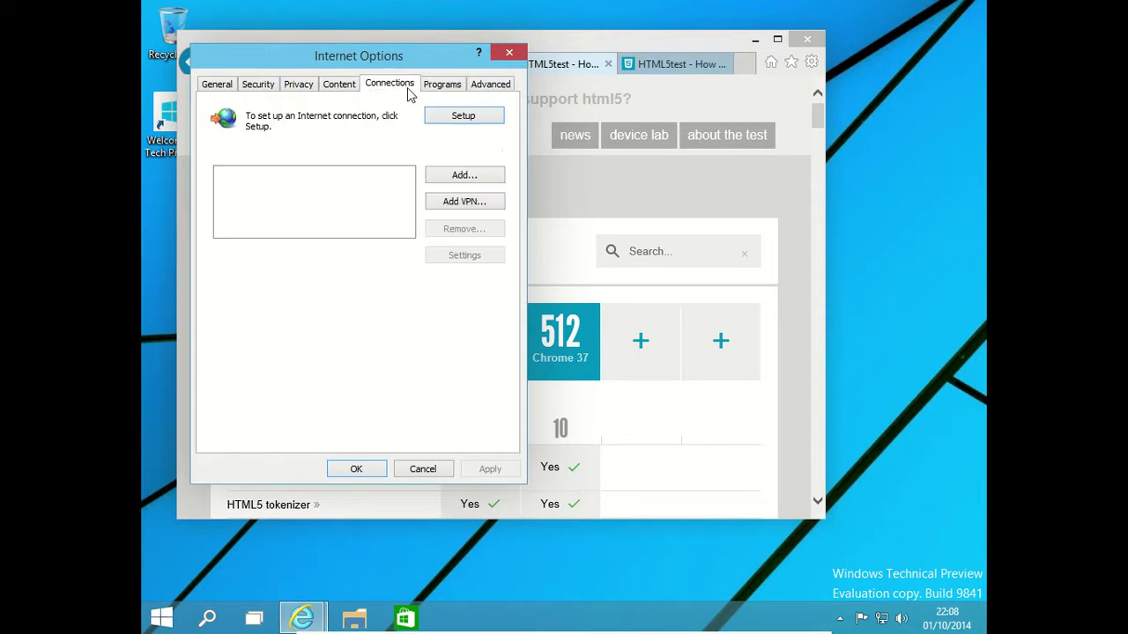
click(340, 93)
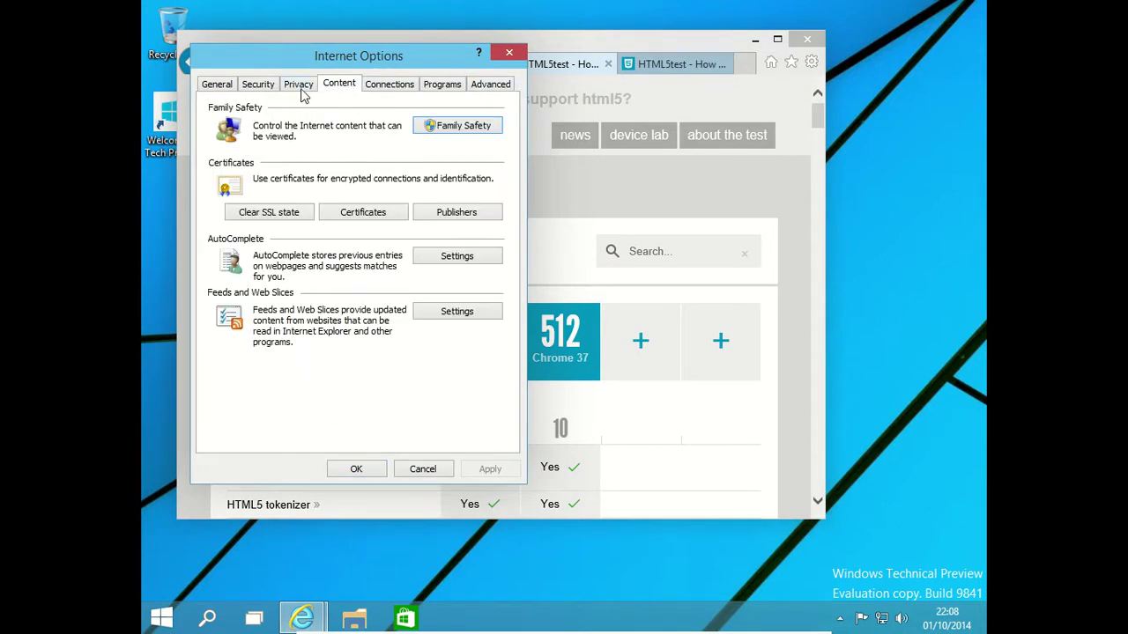
click(300, 90)
click(269, 88)
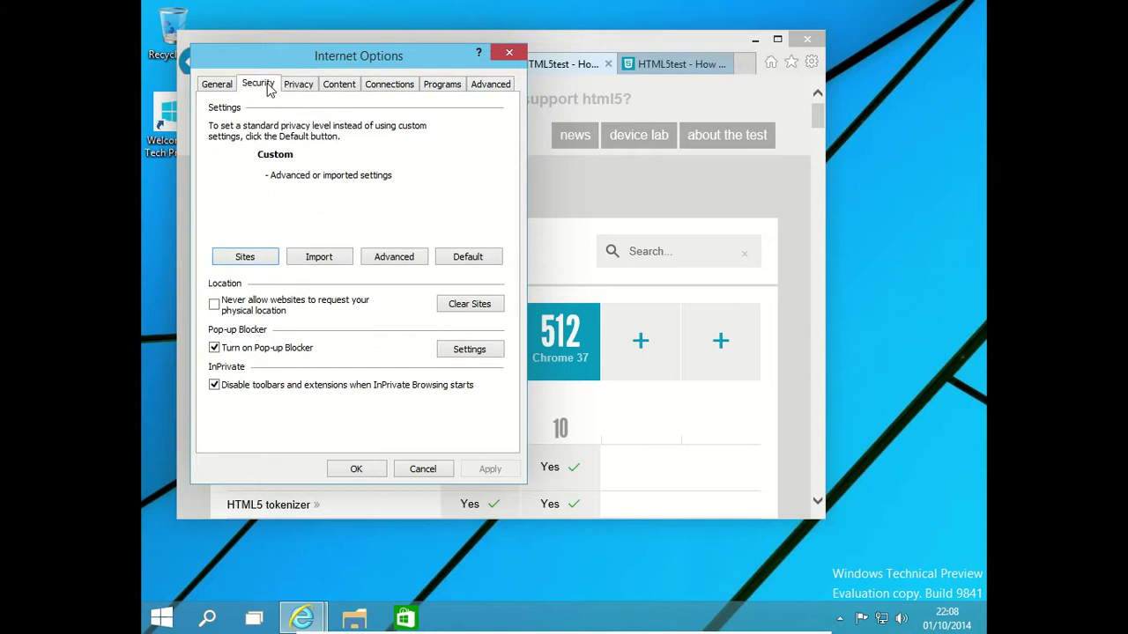
click(220, 88)
click(508, 54)
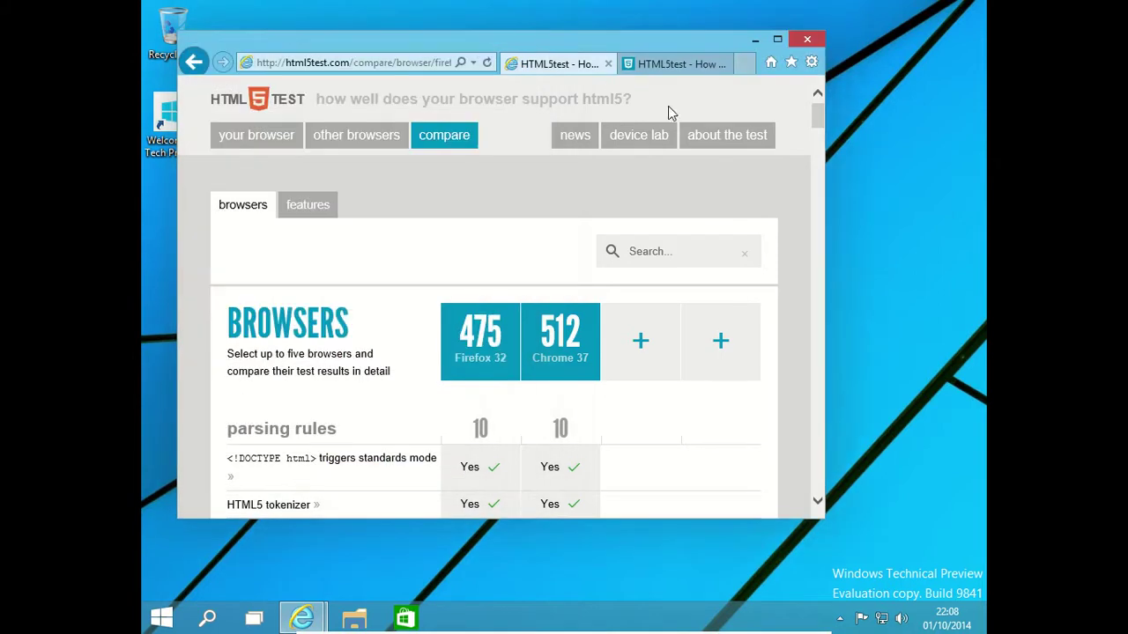
Close Internet Explorer together with all of its open tabs
click(808, 41)
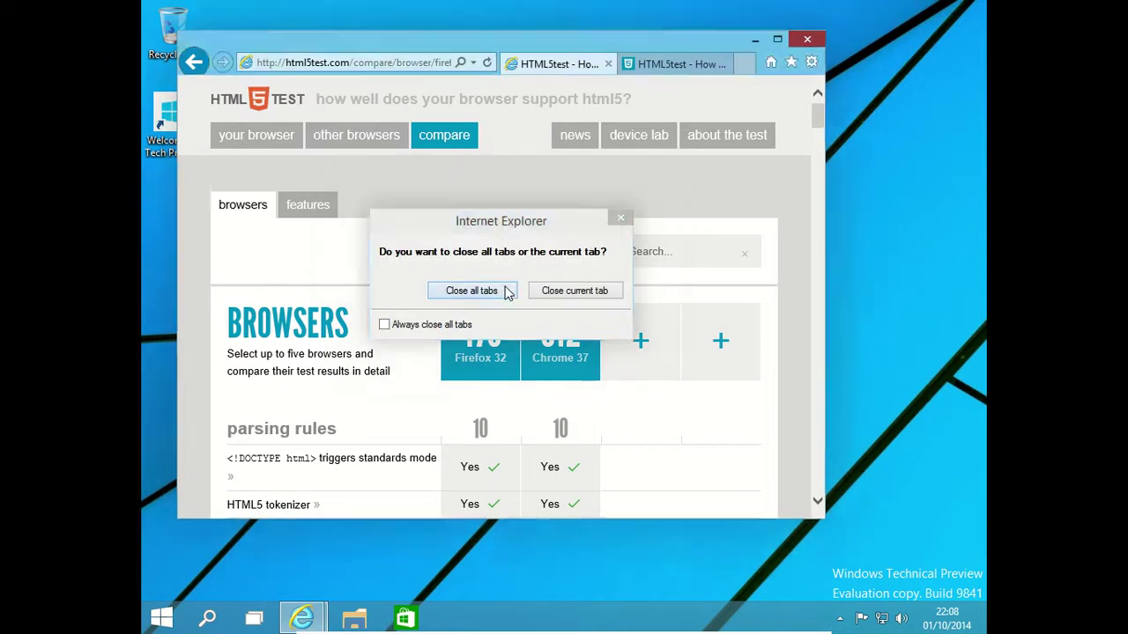
click(508, 292)
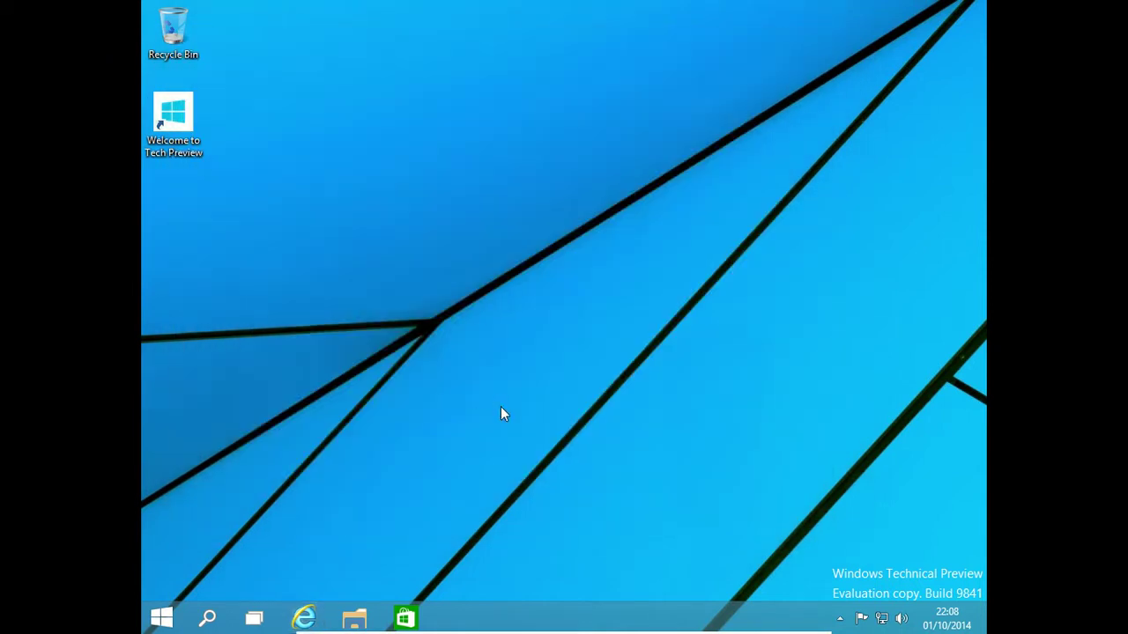
Launch Paint to view its window and close it again
click(167, 618)
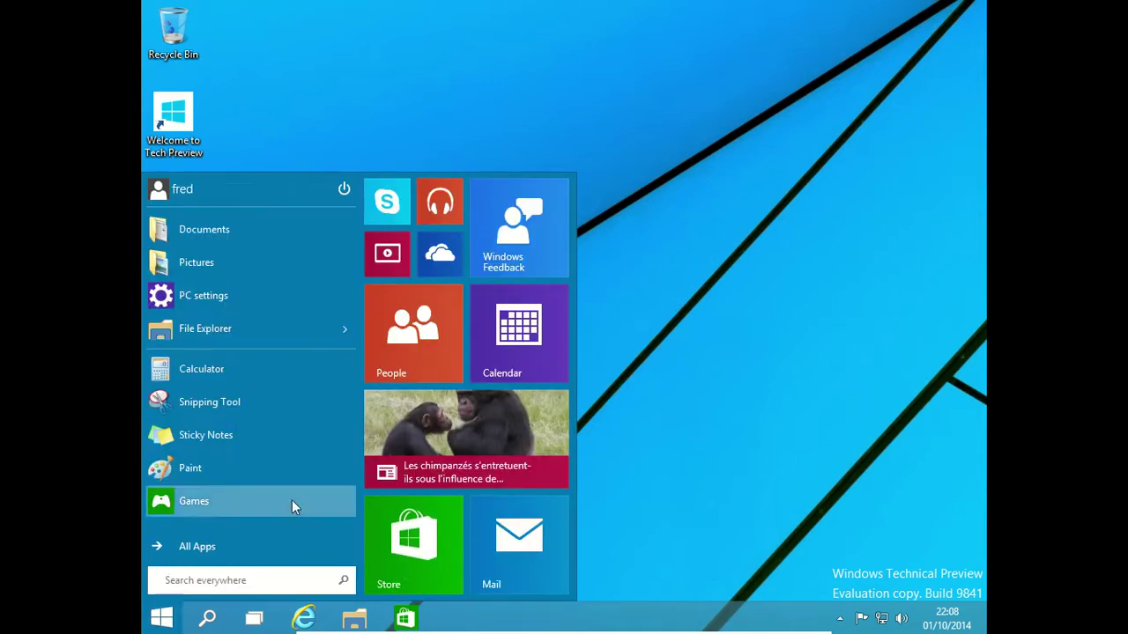
mouse_move(400, 204)
mouse_down()
mouse_move(417, 101)
mouse_move(390, 207)
mouse_up()
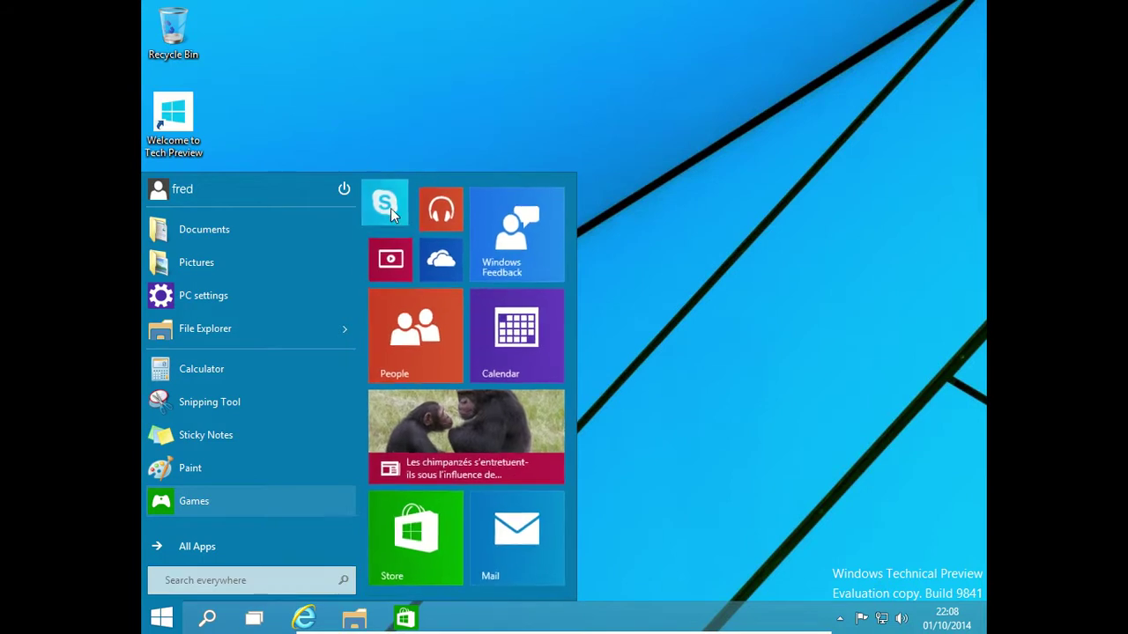
click(195, 474)
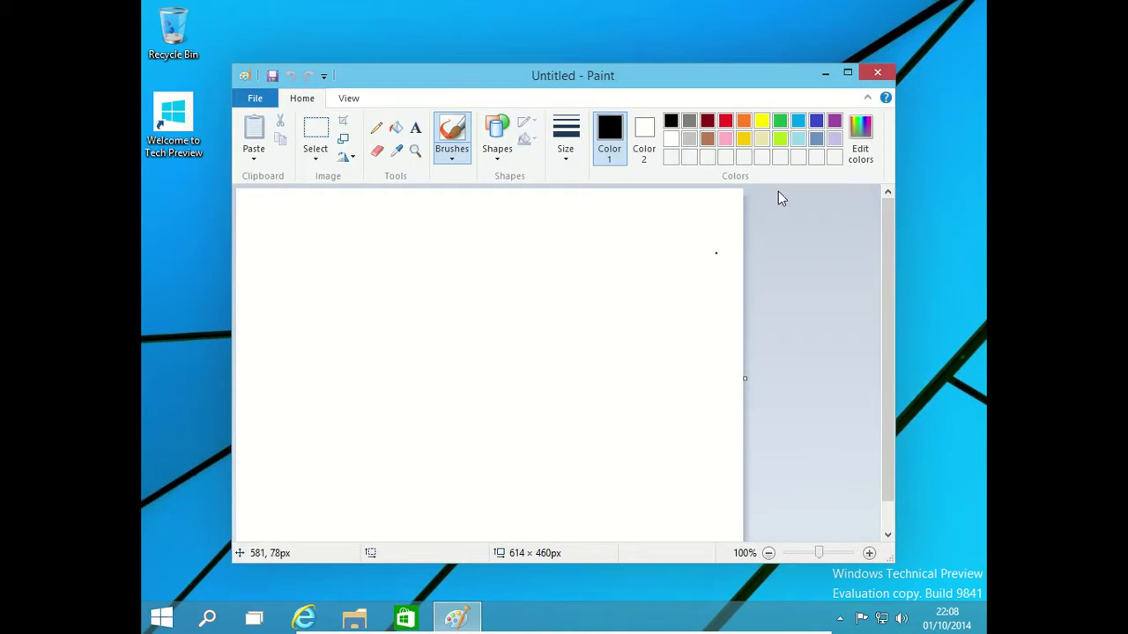
click(886, 75)
Open the Welcome to Tech Preview desktop shortcut, look through the web page and close the browser
click(185, 143)
double_click(185, 143)
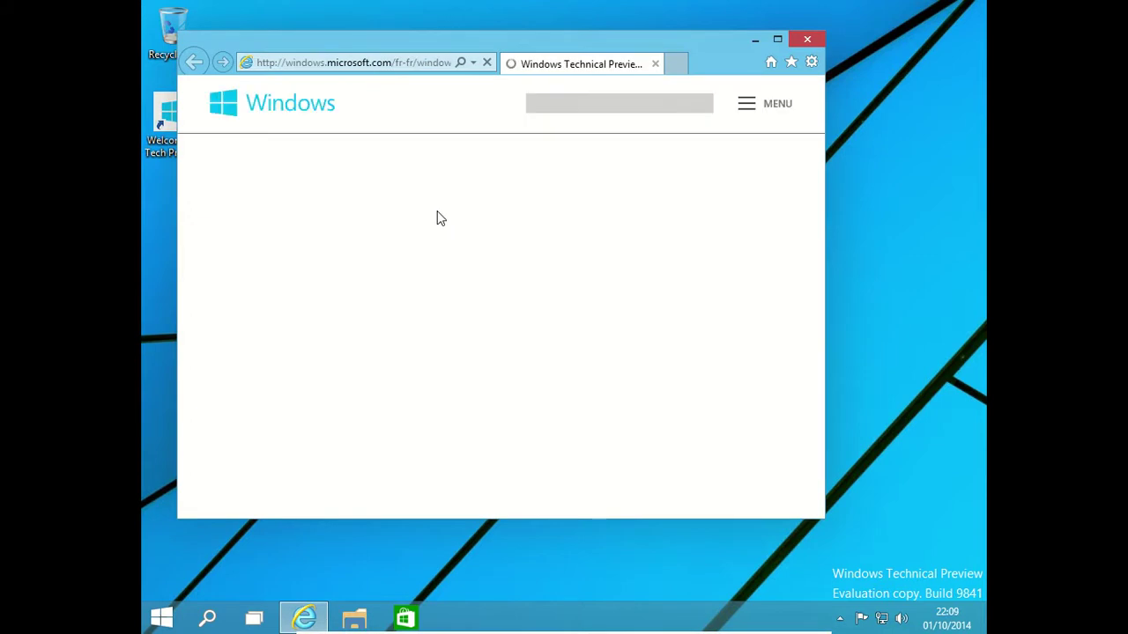
scroll(506, 238, down, 3)
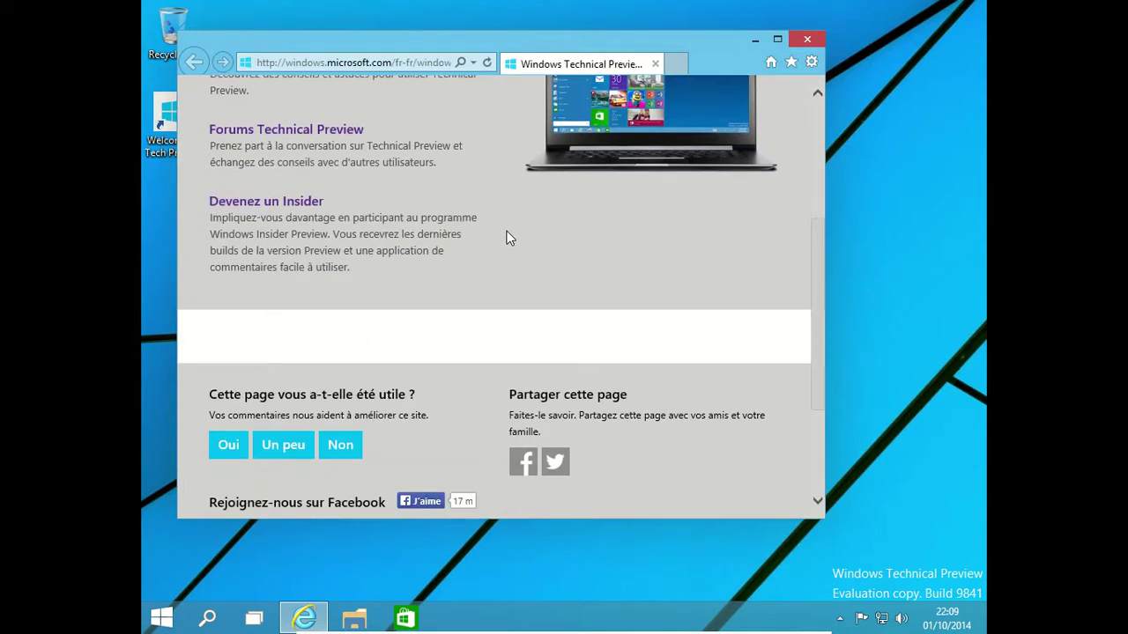
scroll(506, 238, up, 3)
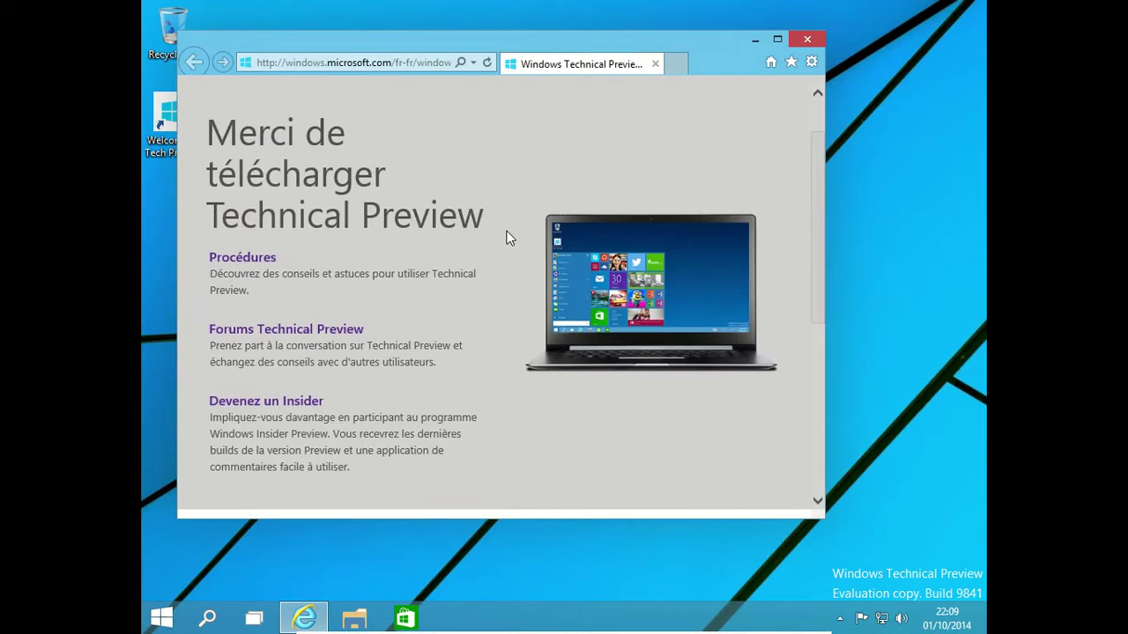
scroll(507, 238, down, 4)
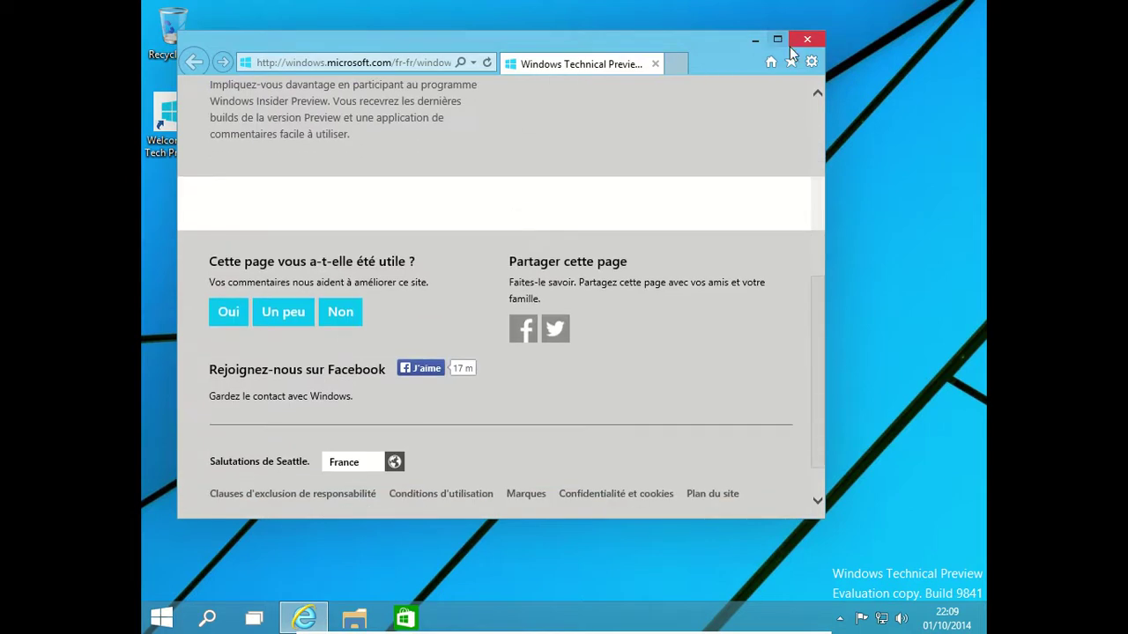
click(803, 39)
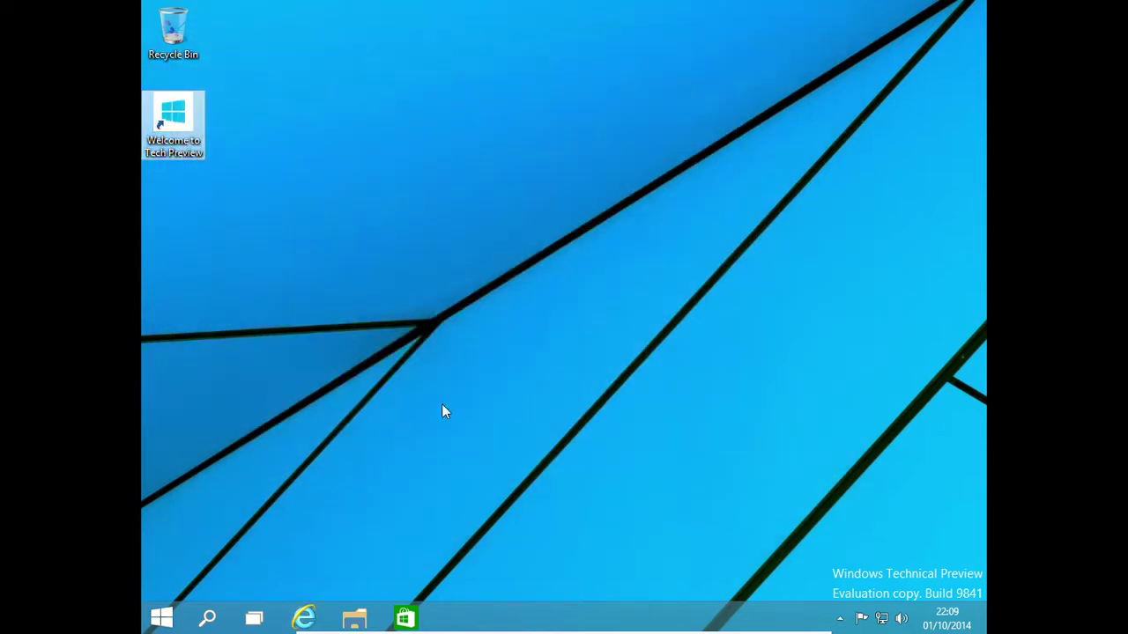
Open the Windows Store and restore it from full screen to a smaller window
click(404, 617)
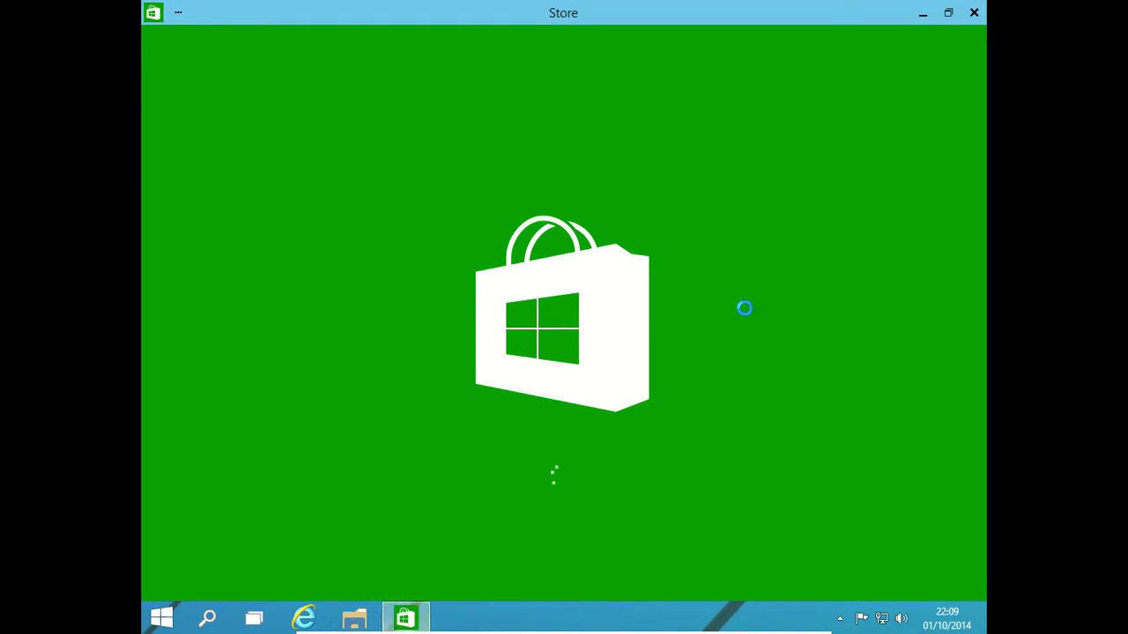
click(948, 13)
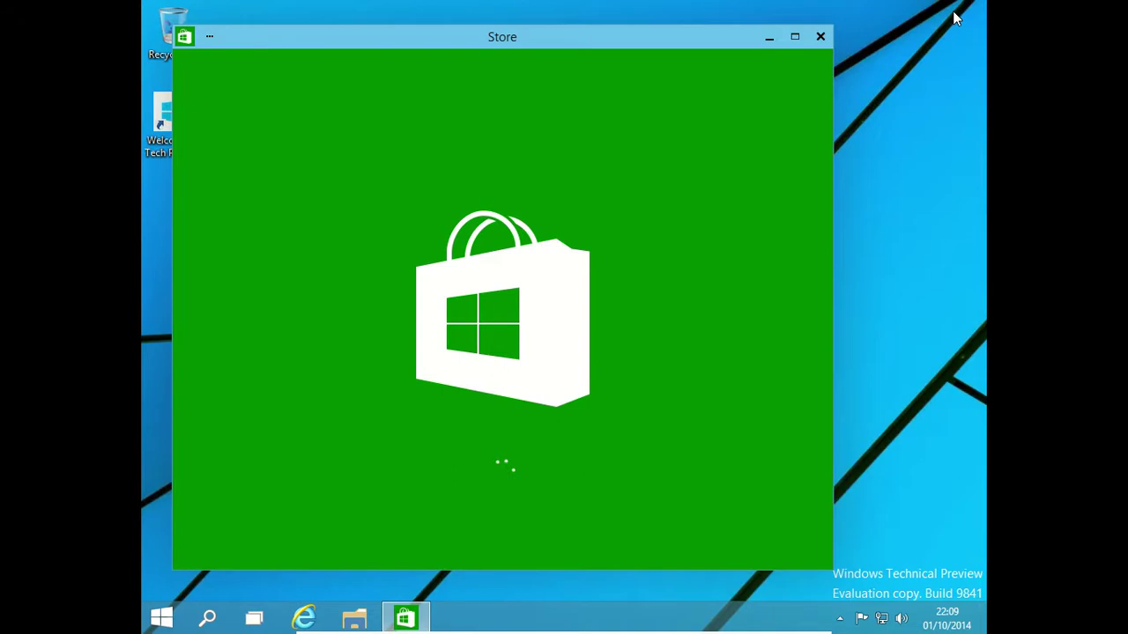
Launch Windows PowerShell from the Windows System folder in the list of all installed apps
click(161, 618)
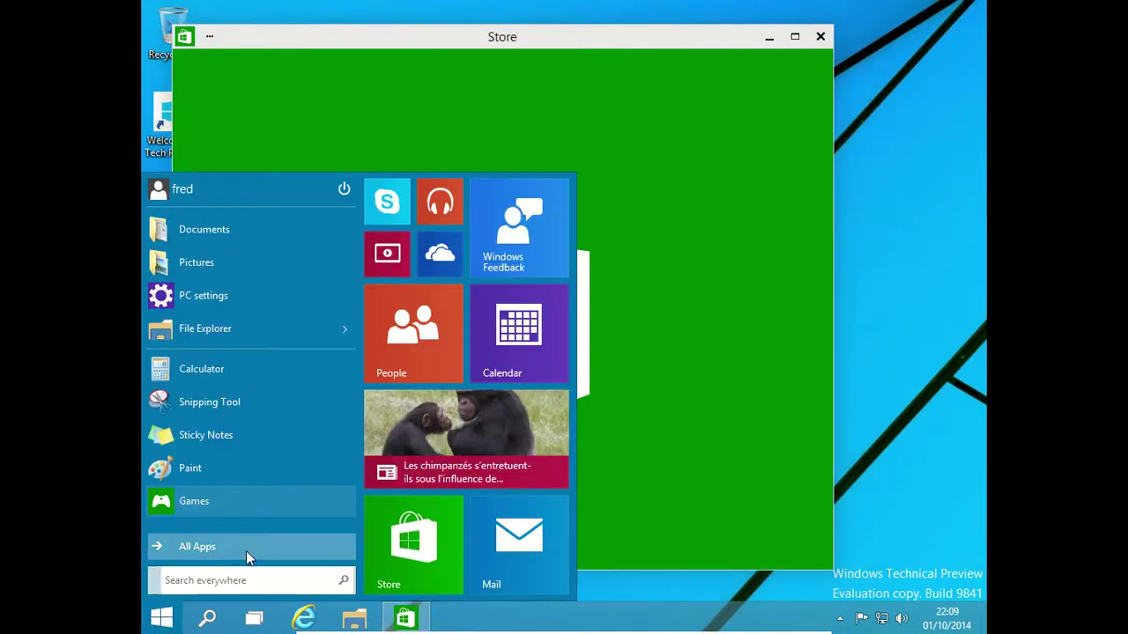
click(247, 551)
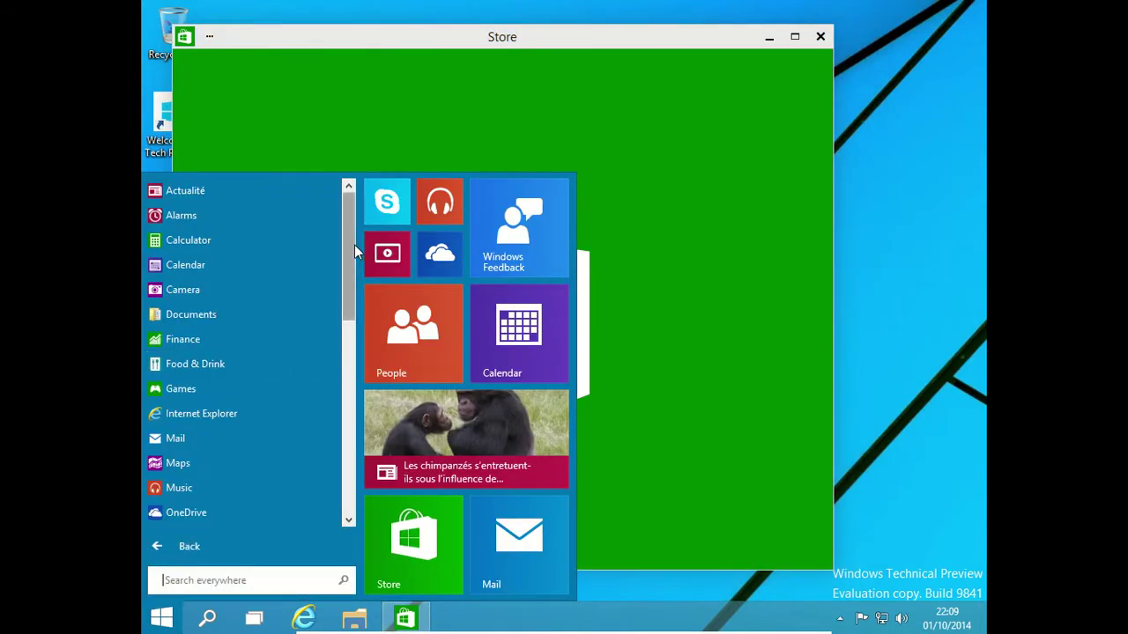
drag(352, 255, 338, 466)
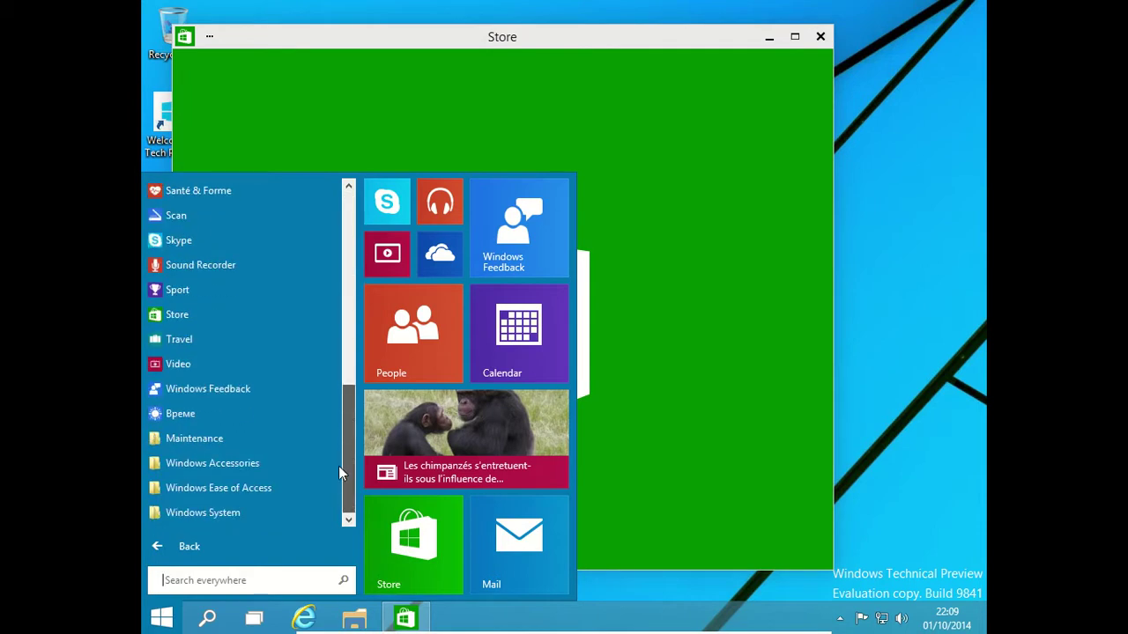
click(263, 510)
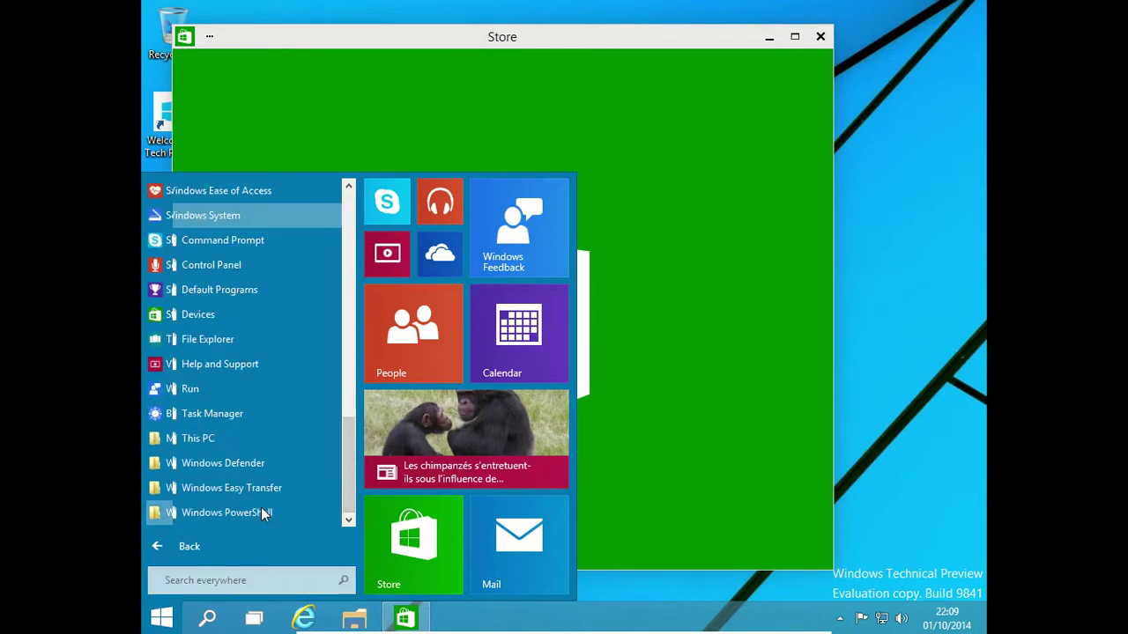
click(344, 278)
drag(345, 370, 335, 495)
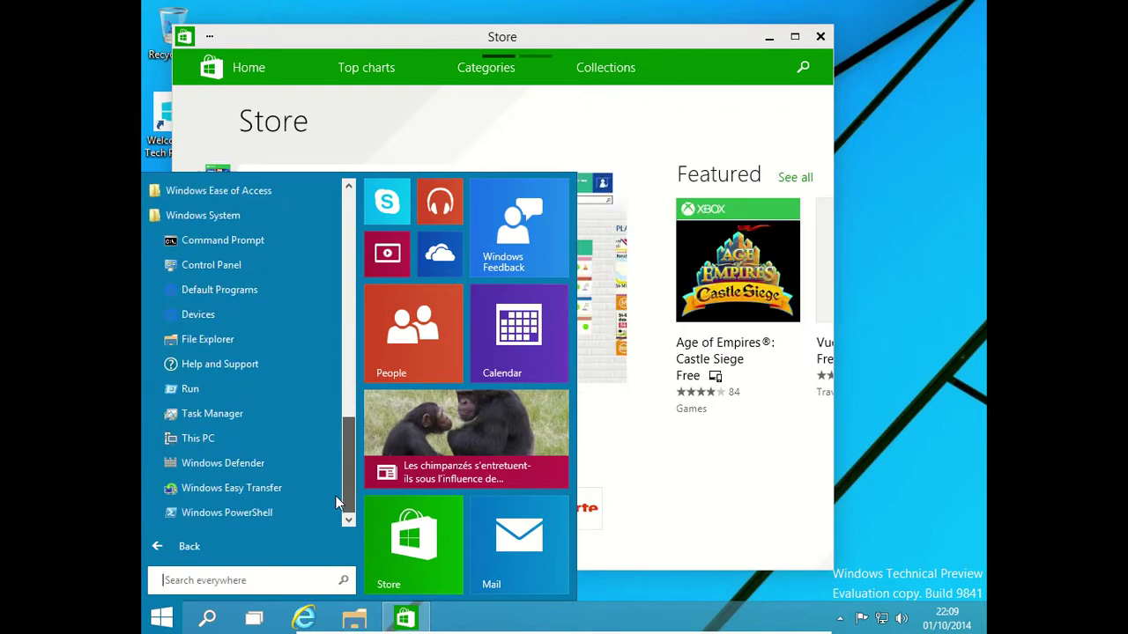
click(265, 515)
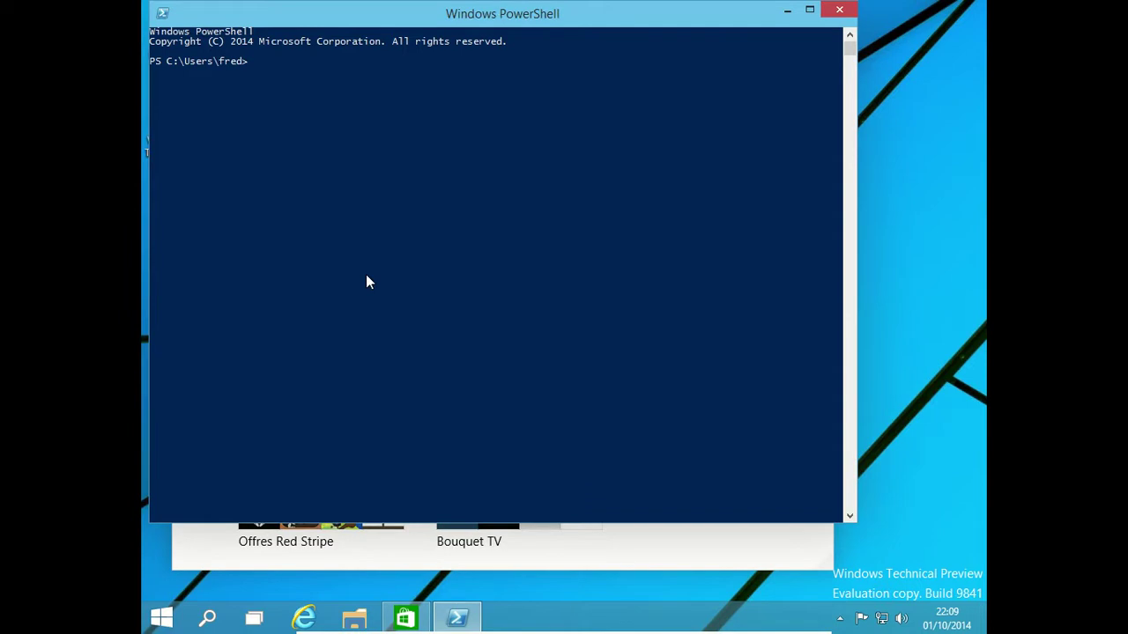
Enter "exitexit" at the PowerShell prompt and close both the PowerShell and Store windows
text(exitexit)
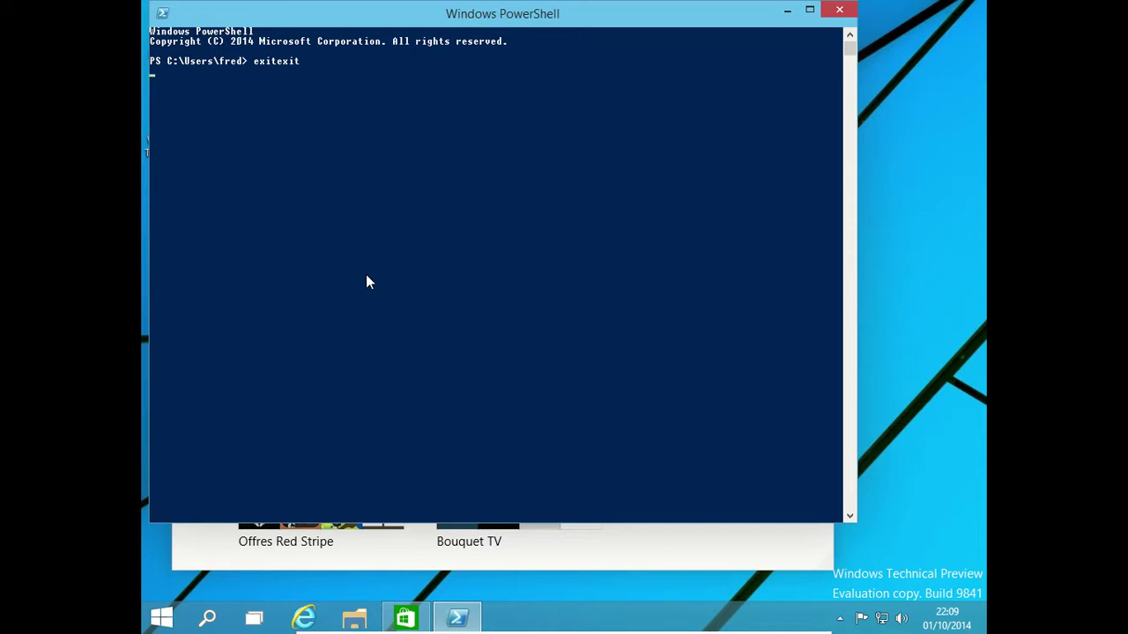
click(839, 13)
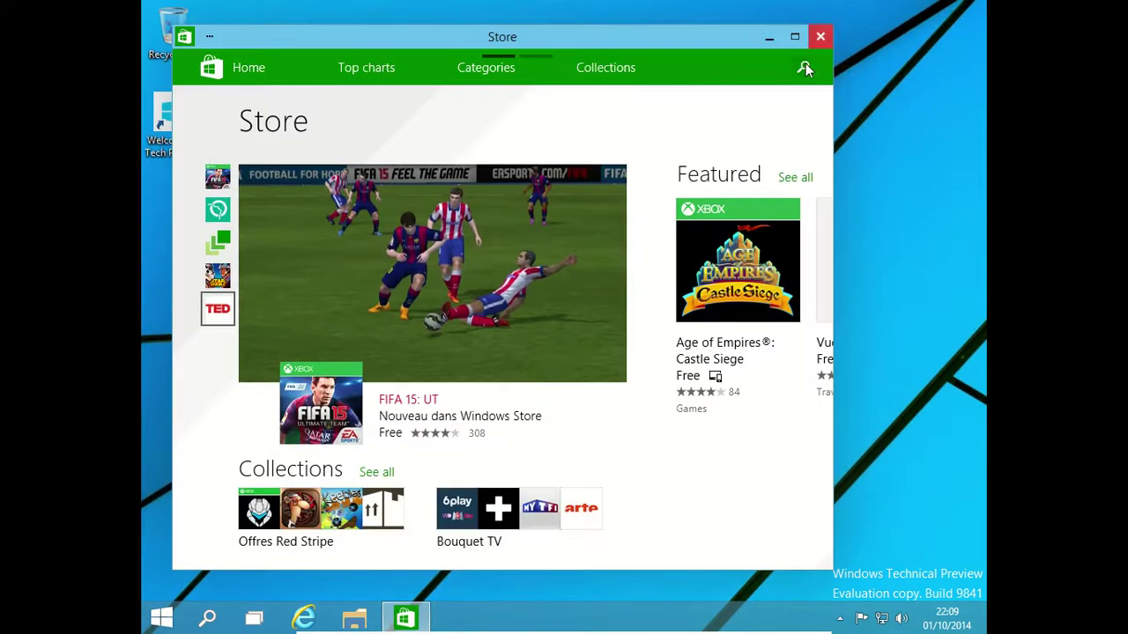
click(817, 41)
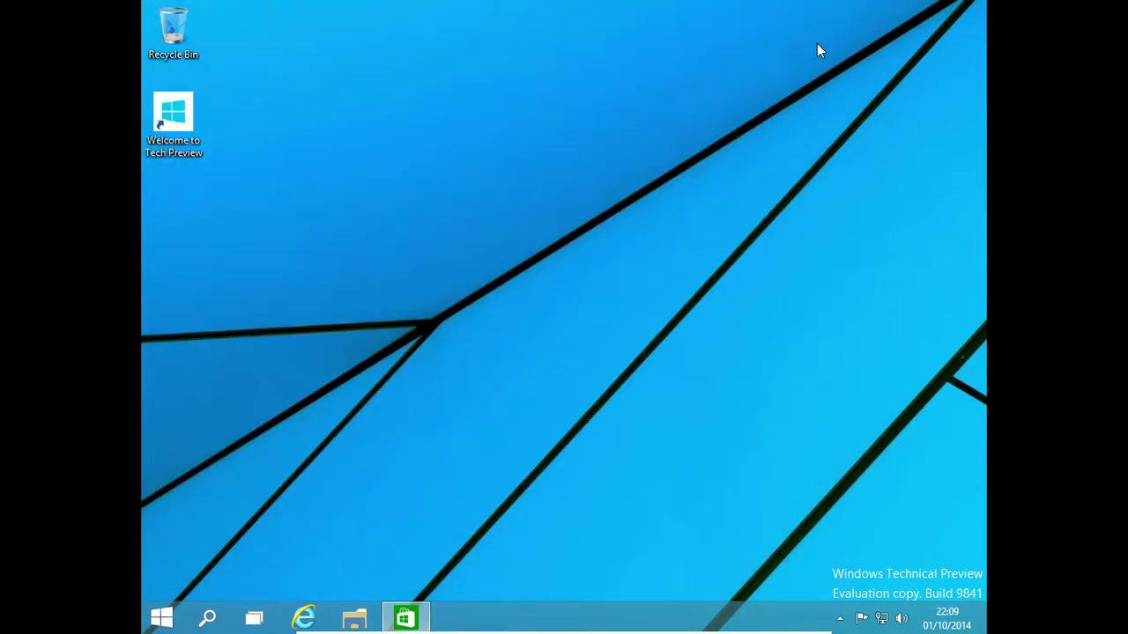
Shut down the Windows 10 Technical Preview virtual machine from within Windows
click(163, 621)
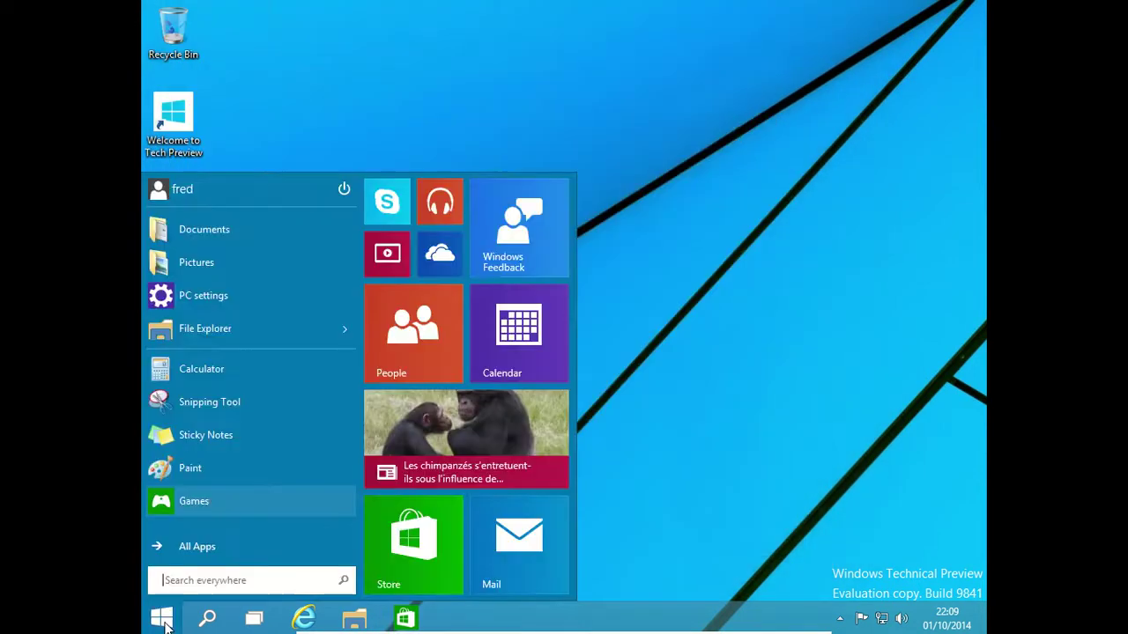
click(344, 187)
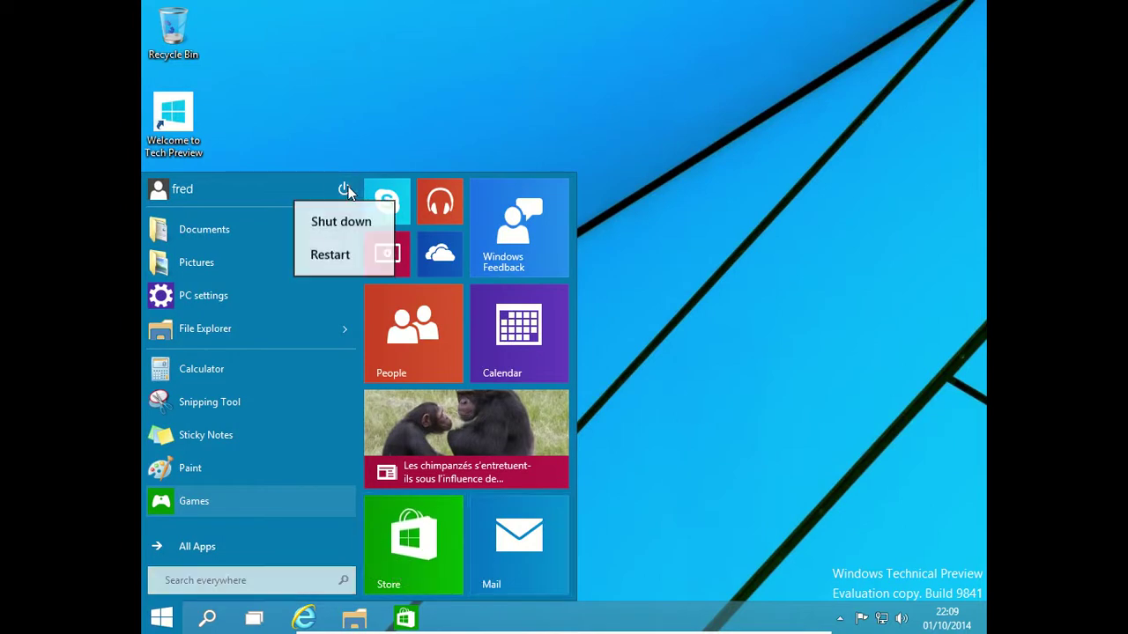
click(337, 227)
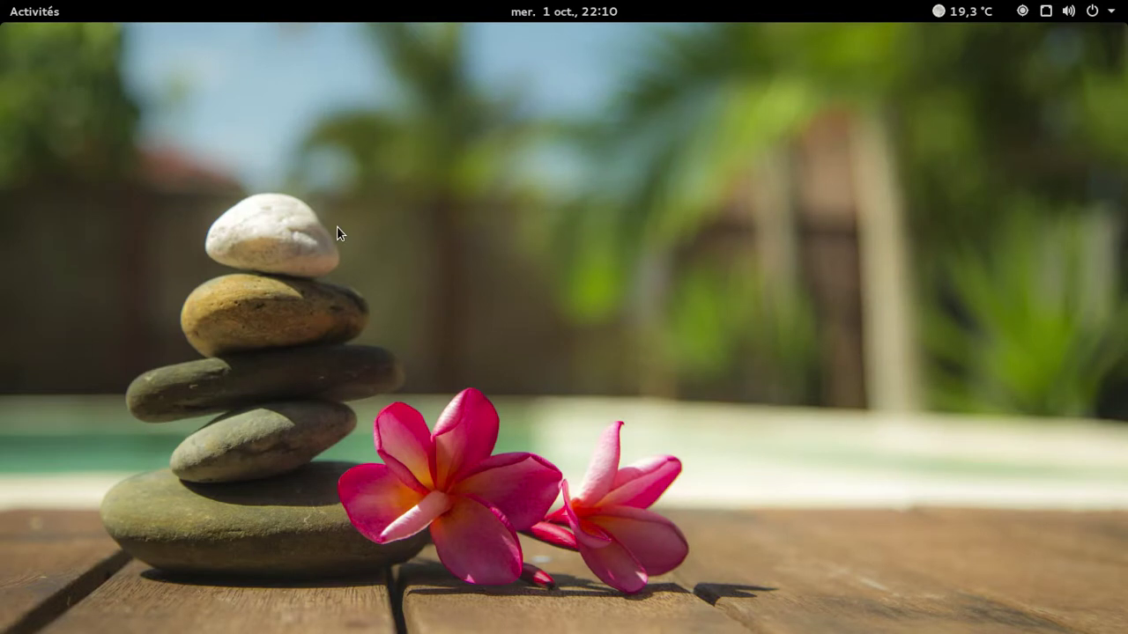
Launch the Nightly browser and the gedit text editor from the GNOME activities overview
key(super)
mouse_move(1116, 132)
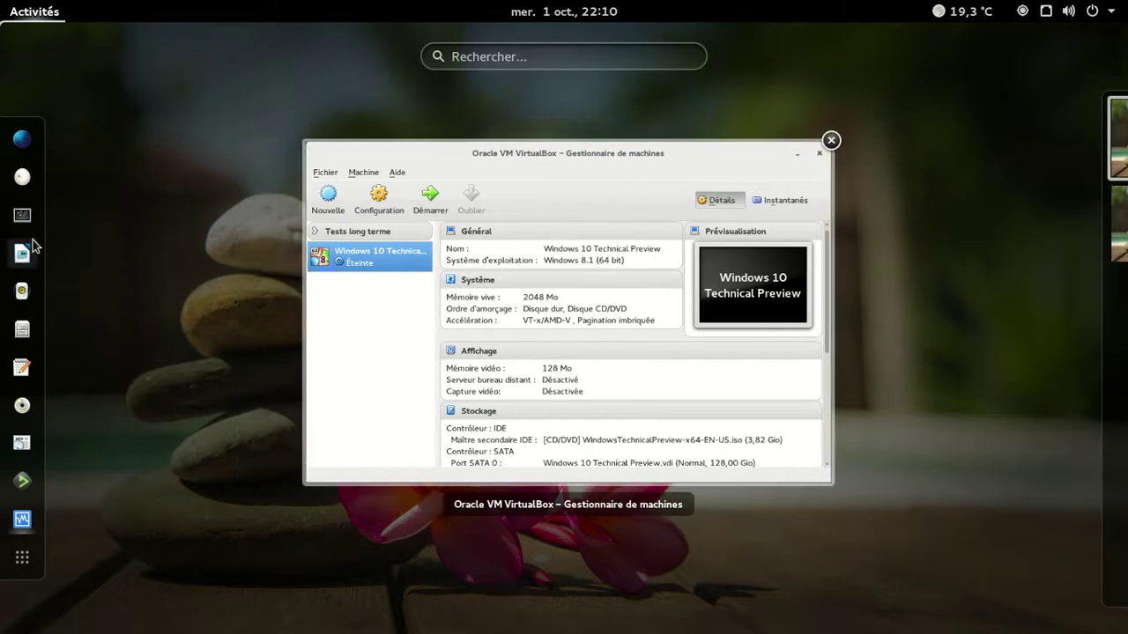
click(24, 141)
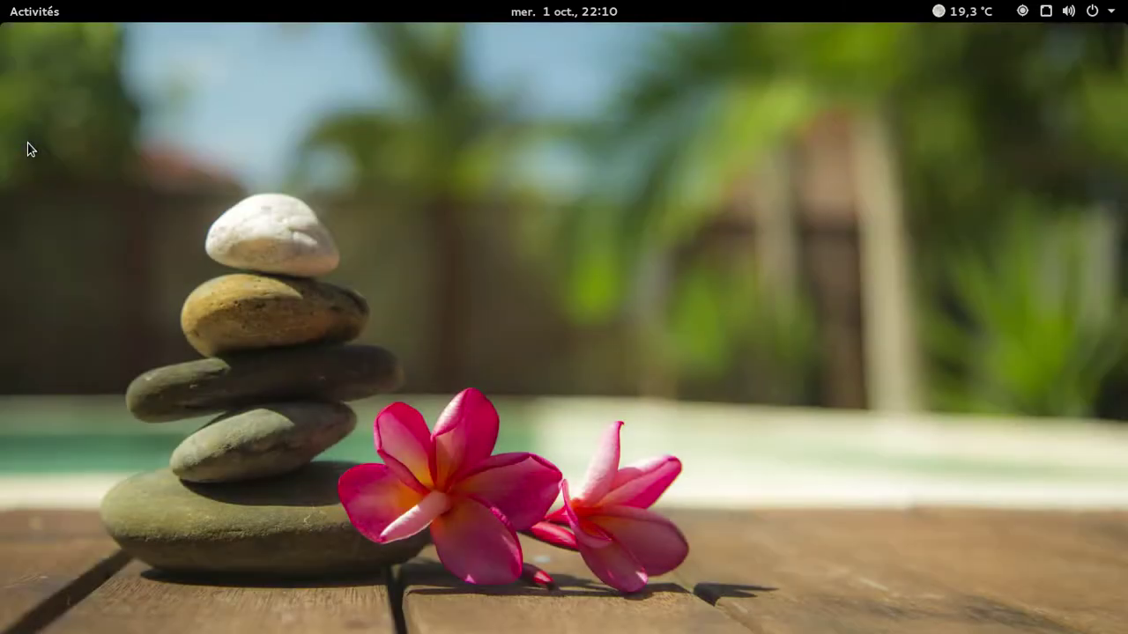
click(19, 15)
click(29, 364)
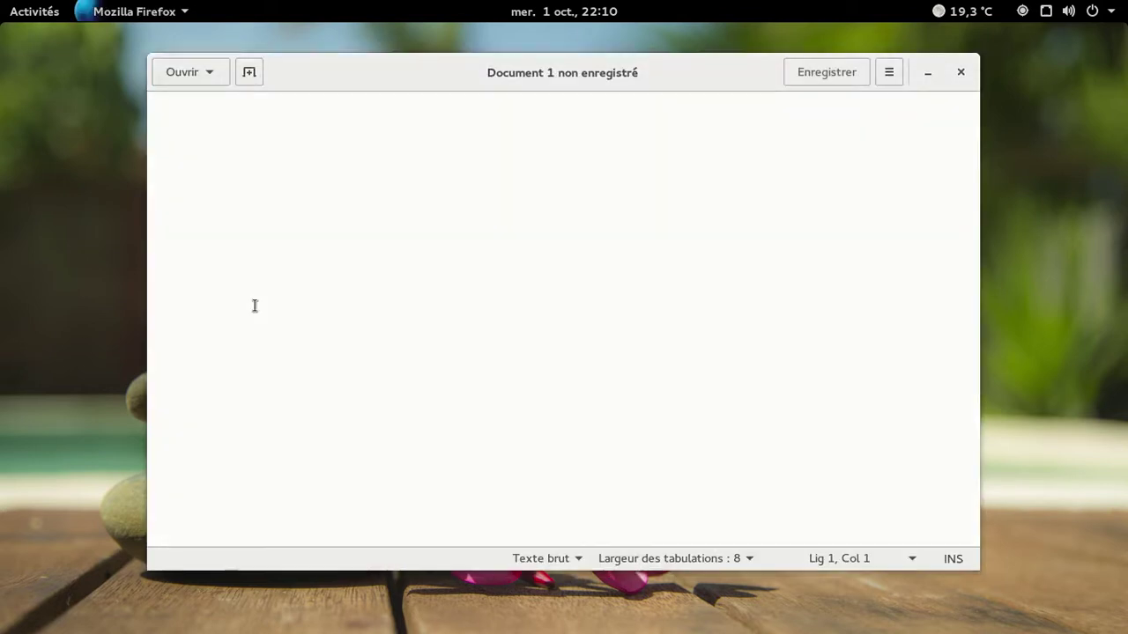
Move the Nightly window to the second workspace in the overview and bring it back to the first workspace
key(super)
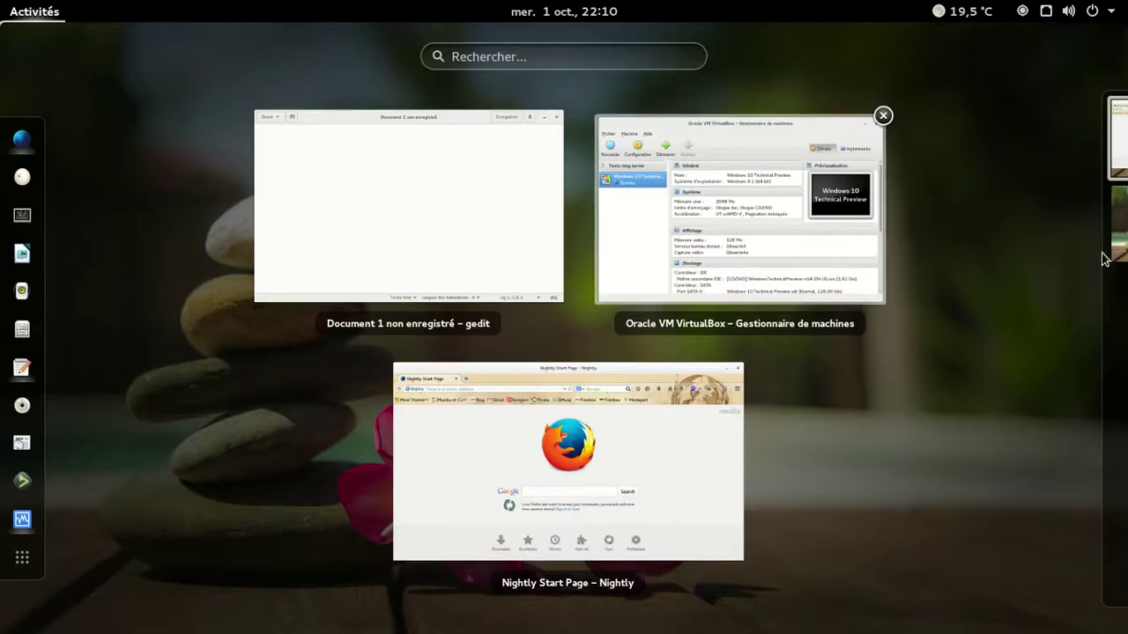
mouse_move(1115, 206)
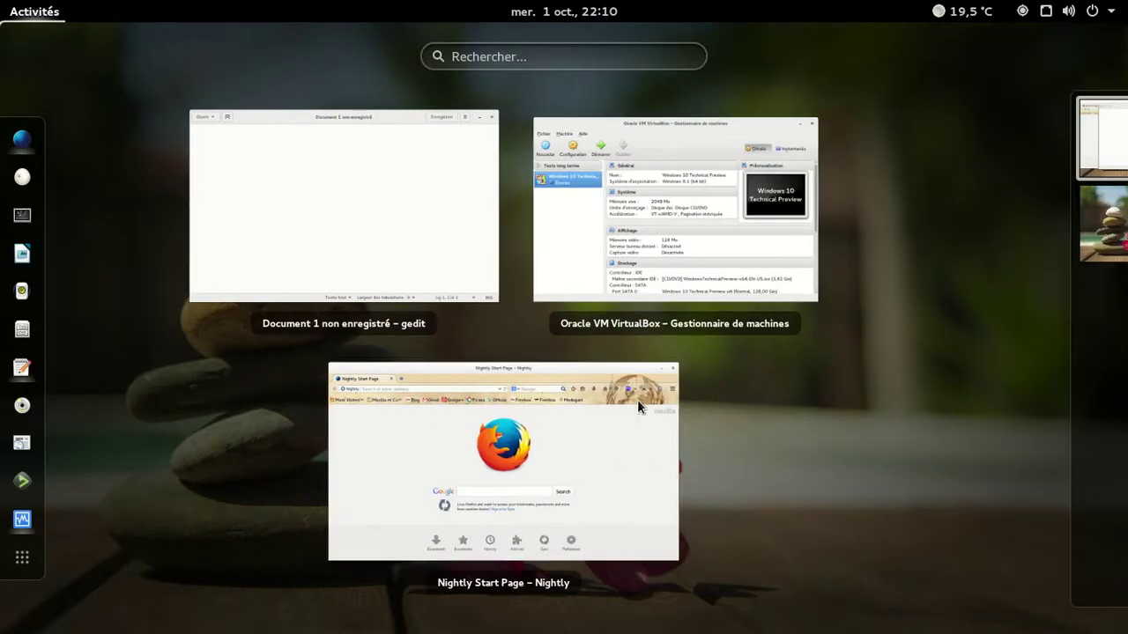
mouse_move(608, 399)
mouse_down()
mouse_move(951, 353)
mouse_move(1112, 215)
mouse_up()
drag(352, 217, 1075, 132)
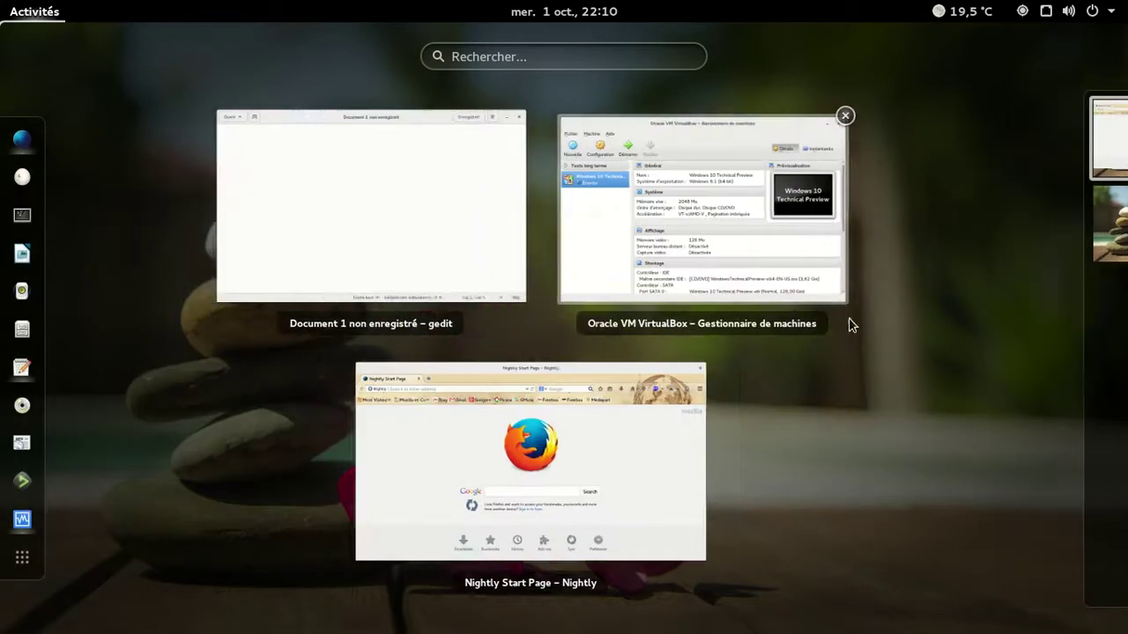
Close the VirtualBox manager, gedit and Nightly windows from the activities overview
click(884, 117)
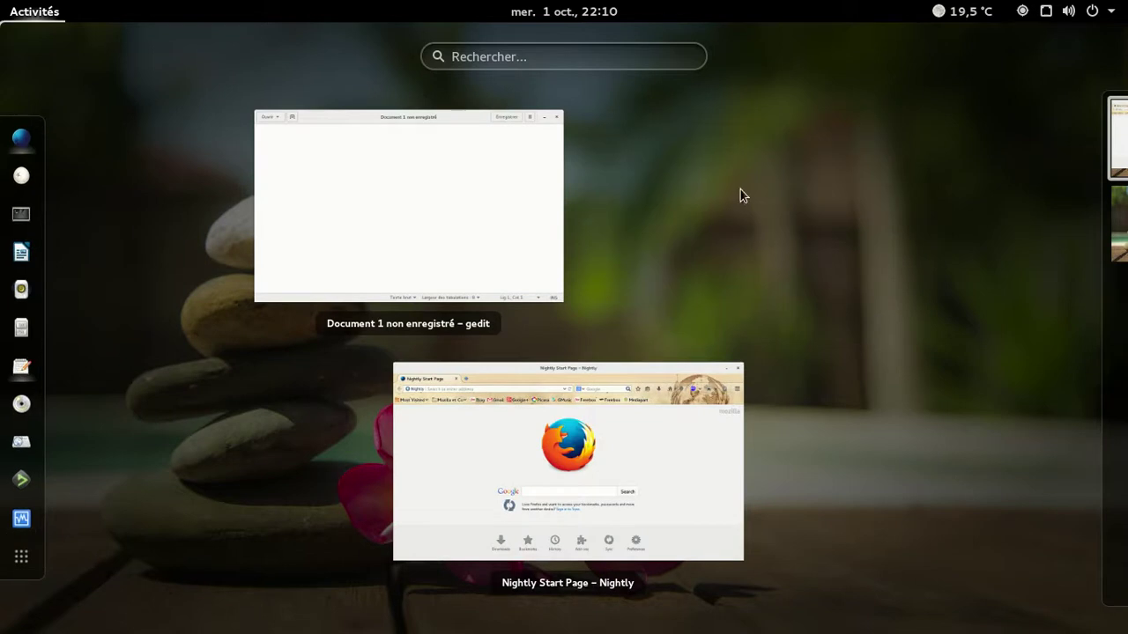
click(1062, 199)
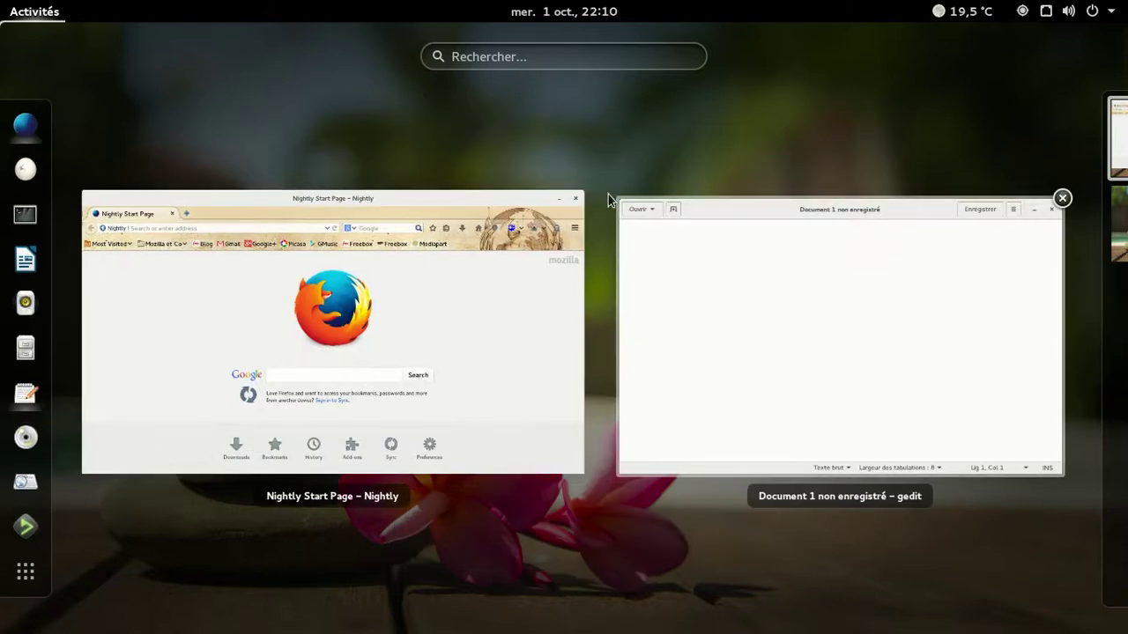
click(582, 192)
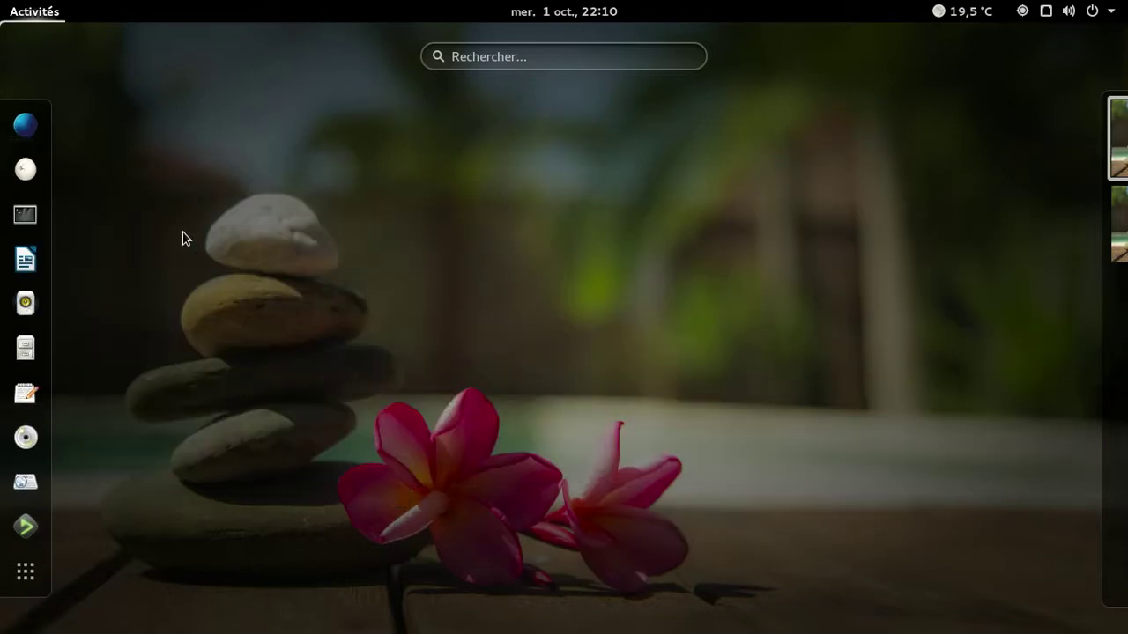
Open the file manager and navigate to the "ISO à tester" folder inside Téléchargements
click(26, 218)
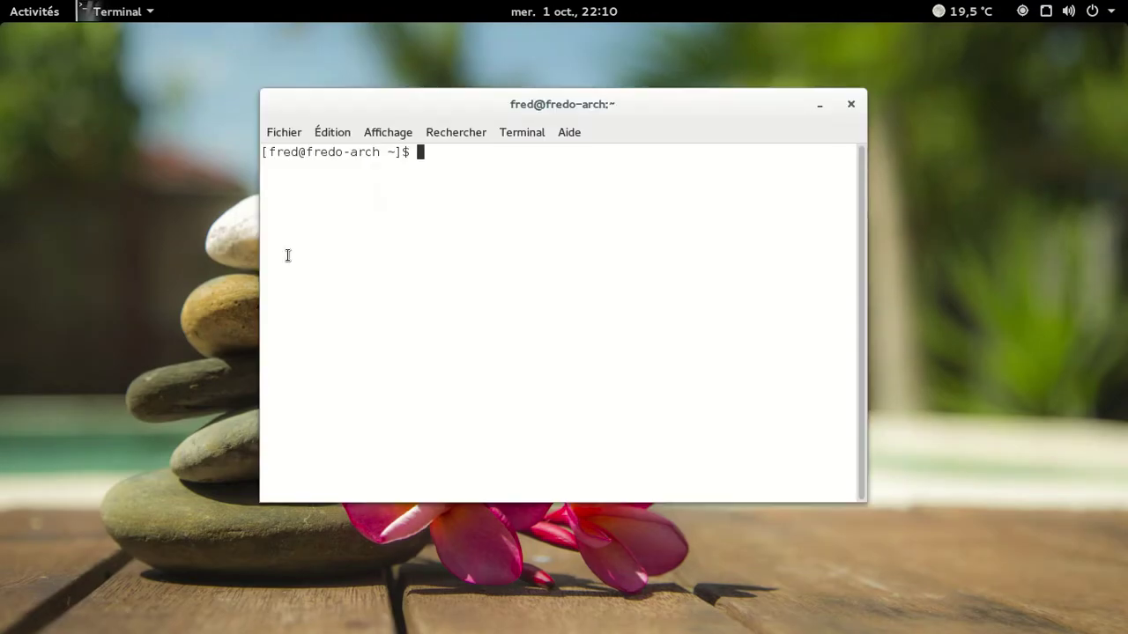
click(851, 106)
key(super)
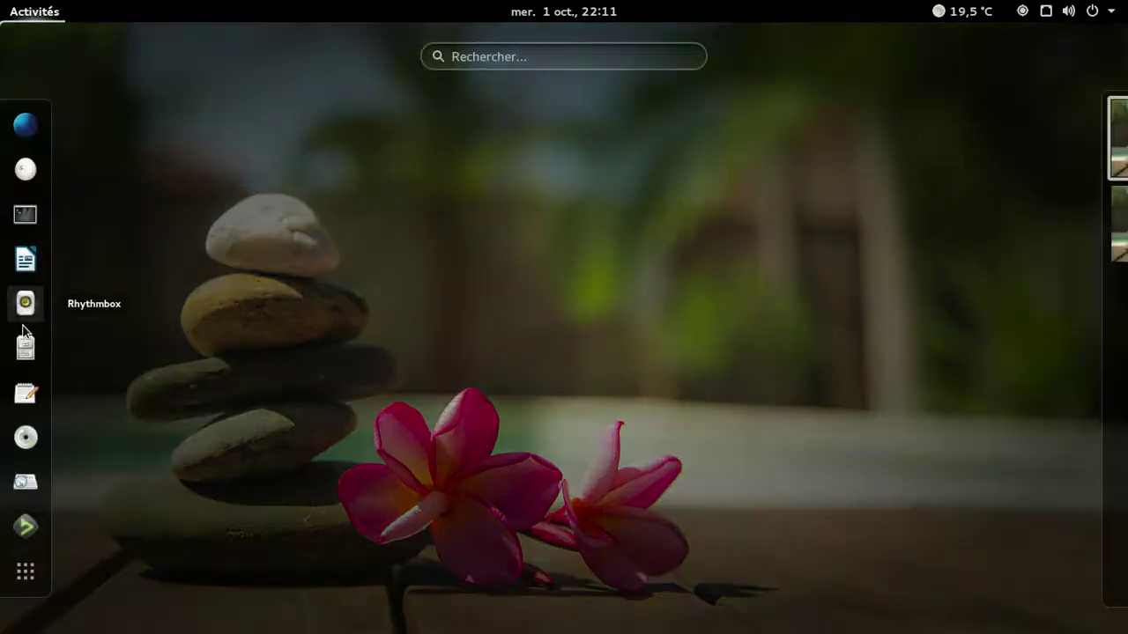
click(25, 346)
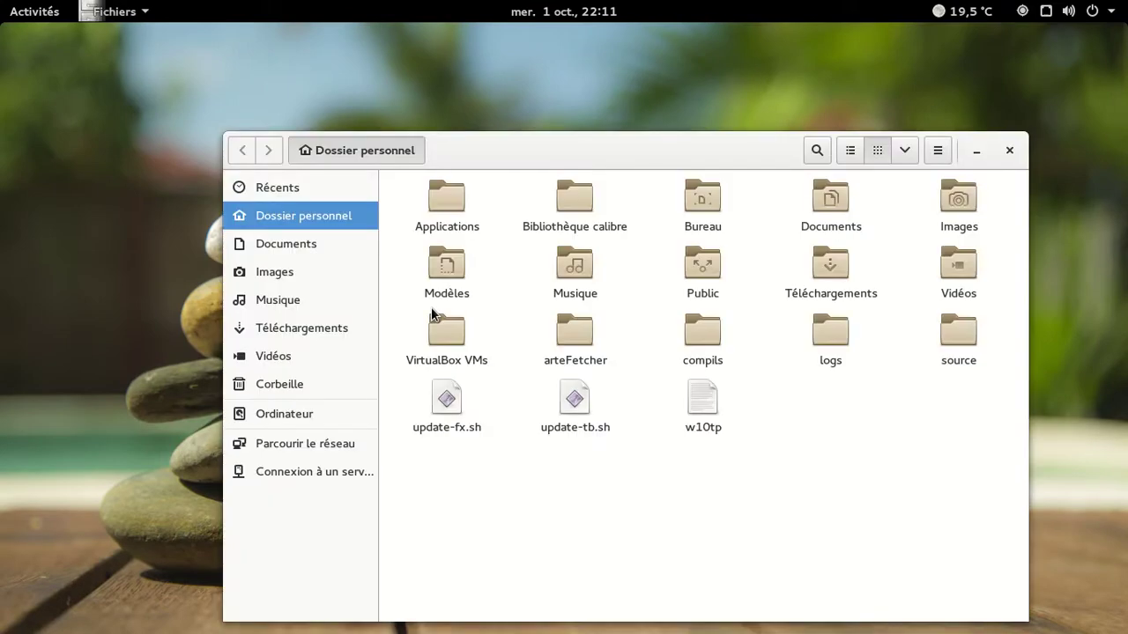
double_click(791, 292)
double_click(456, 208)
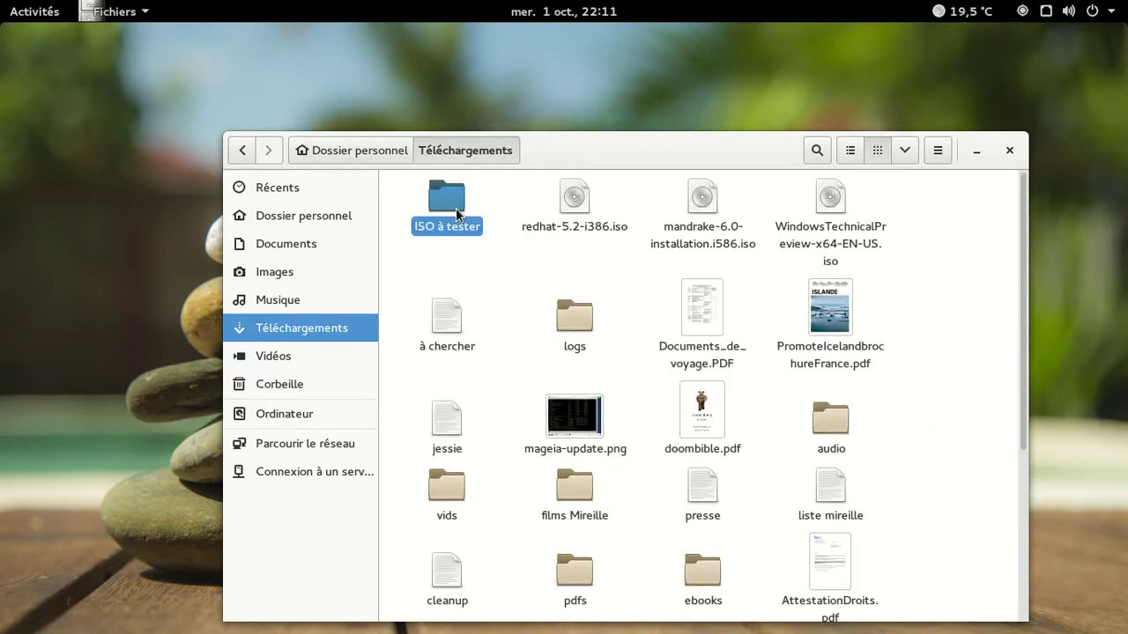
Open a terminal in the "ISO à tester" folder and close the file manager window
right_click(591, 407)
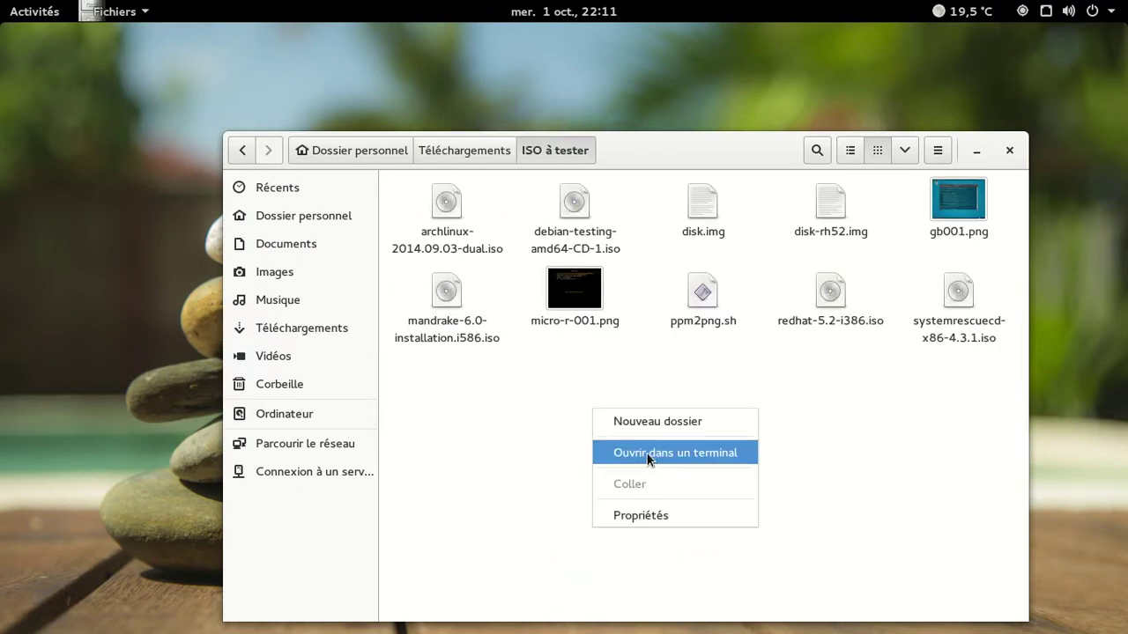
click(647, 453)
click(1011, 151)
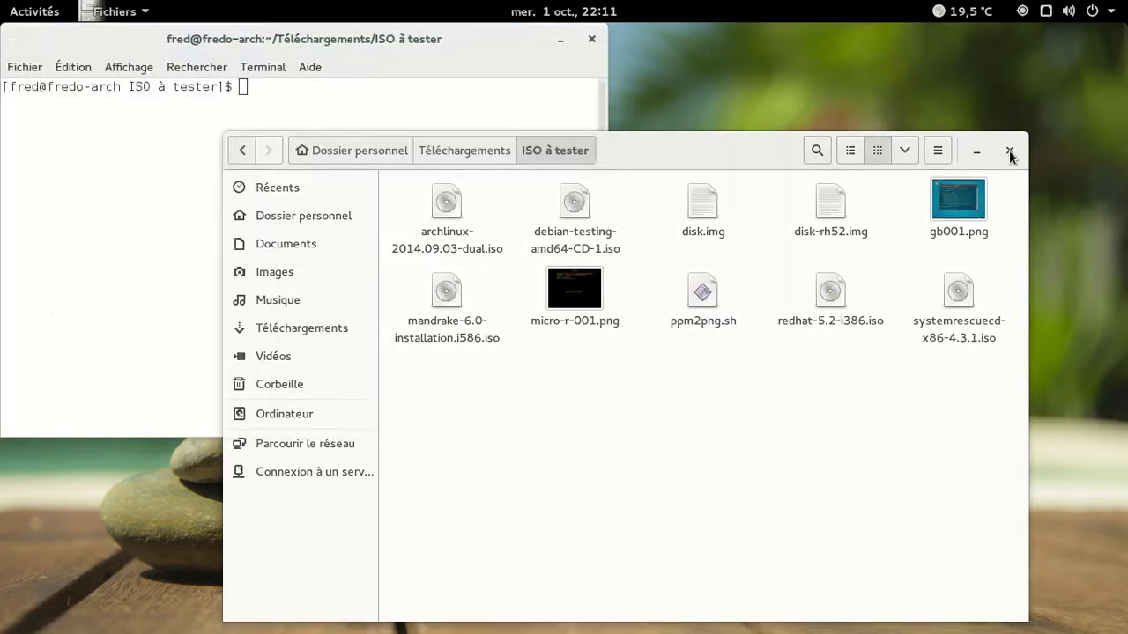
click(1011, 151)
Run "qemu-system-i386 -m 128 -k fr -hda disk.img -cdrom mandrake-6.0-installation.i586.iso -boot order=cd -no-frame &" and minimize the terminal
text(qemu-system-i386 -m 128 -k fr -hda disk.img -cdrom mandrake-6.0-installation.i586.iso -boot order=cd -no-frame &)
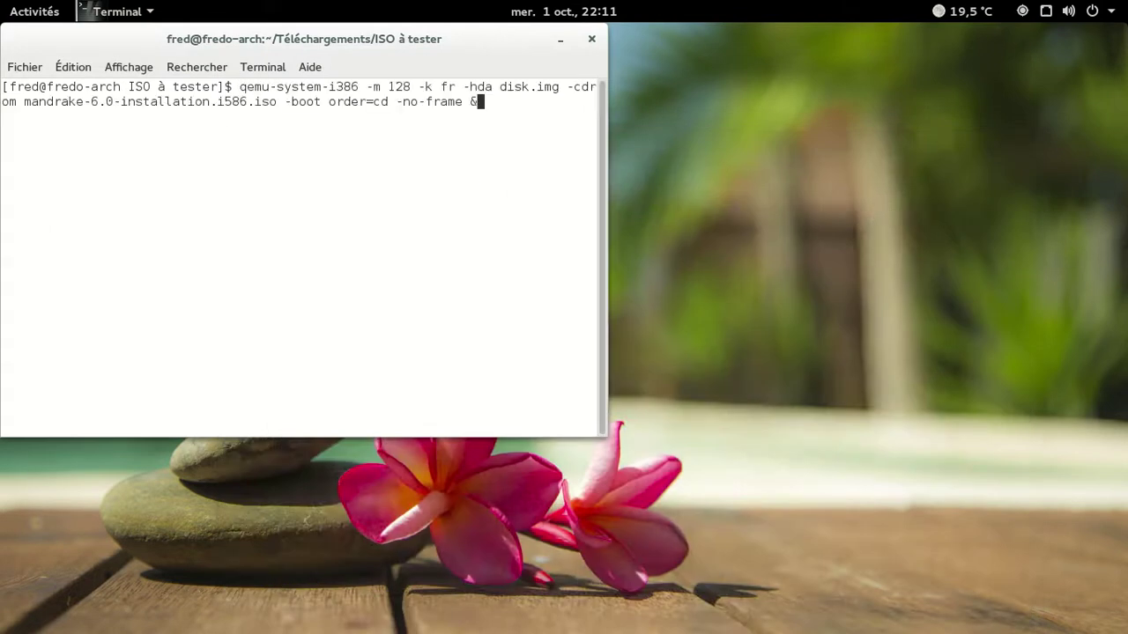
key(Return)
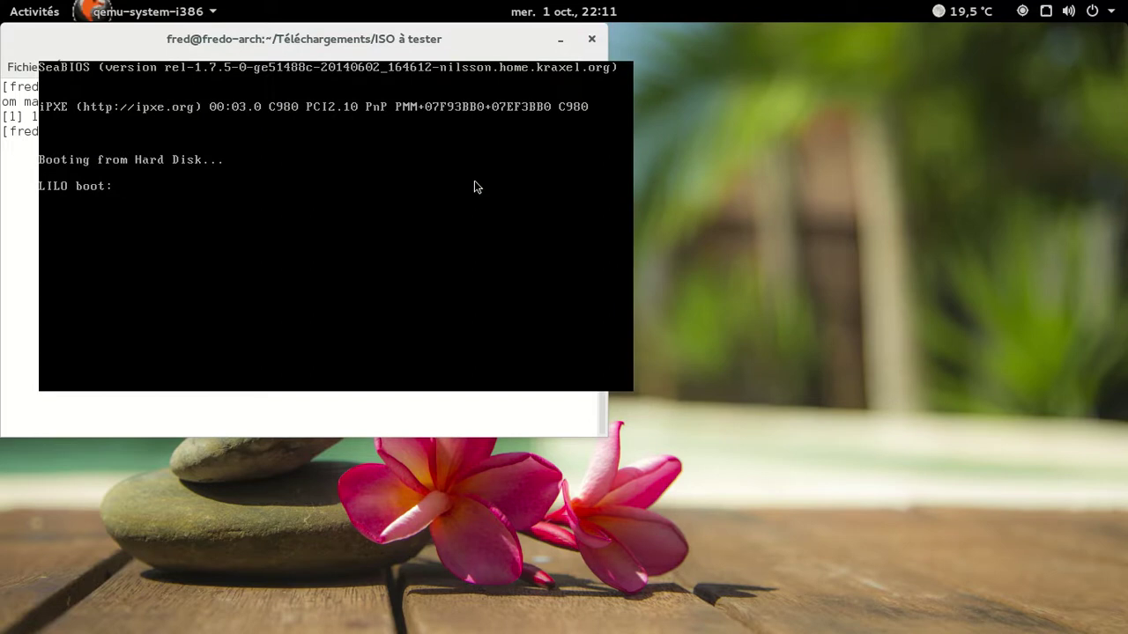
click(560, 39)
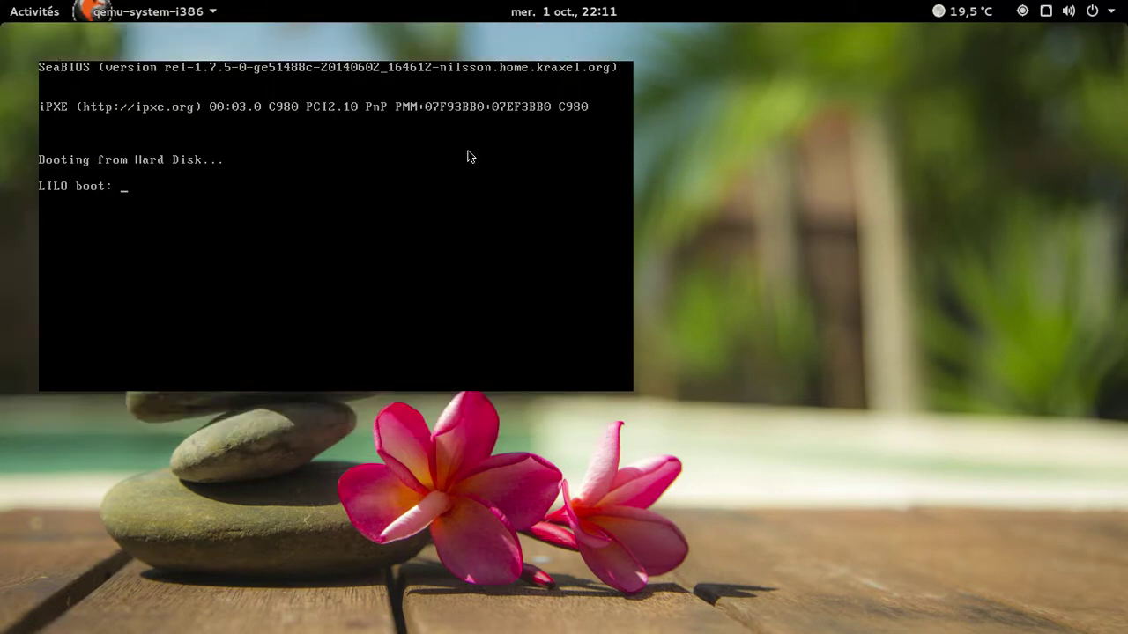
Boot the default system at the LILO prompt, leaving the boot entry blank
text(fre)
key(BackSpace)
key(BackSpace)
key(BackSpace)
key(Return)
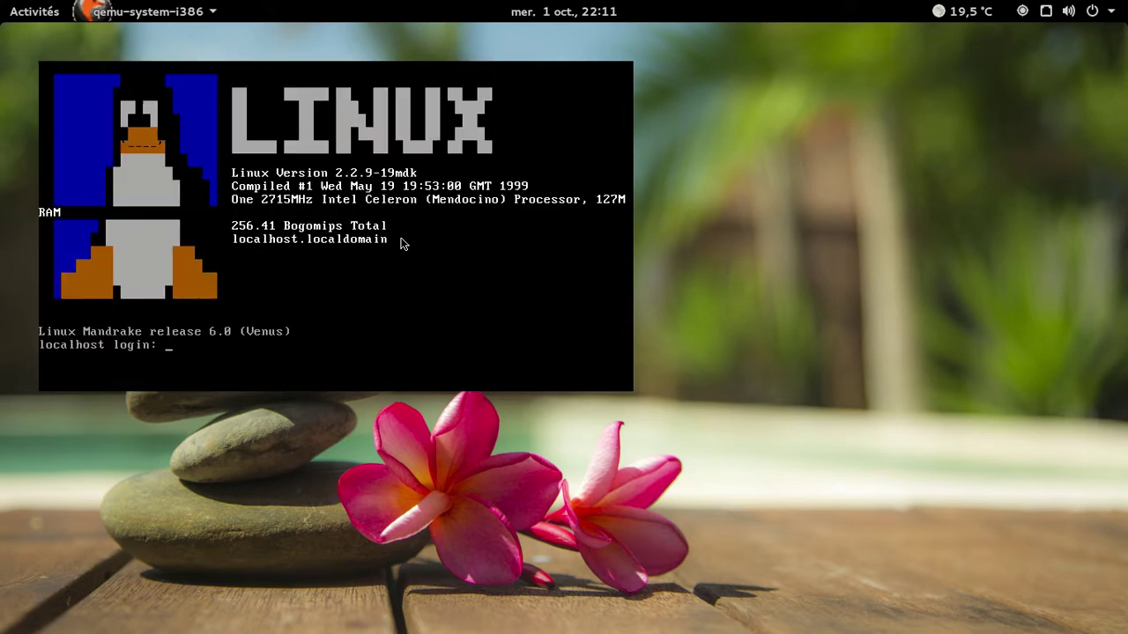
Log in at the Linux Mandrake 6.0 console with the user name and account password
click(401, 244)
text(fred)
key(Return)
key(Return)
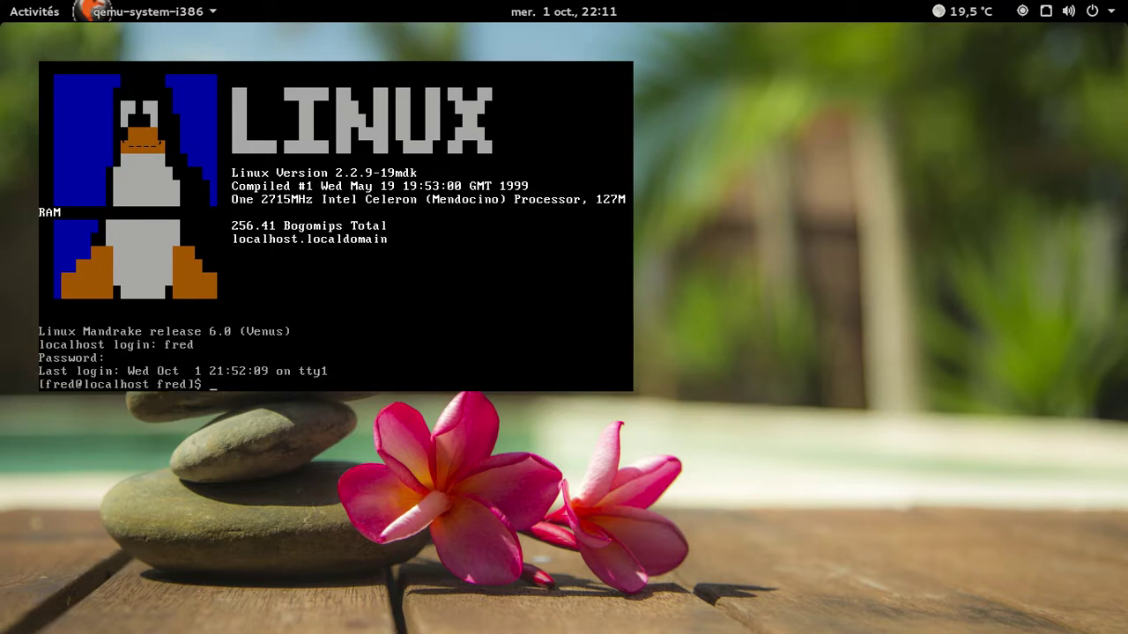
Start the graphical KDE desktop with "startx" and switch to the QEMU monitor and back to the guest display
text(startx)
key(Return)
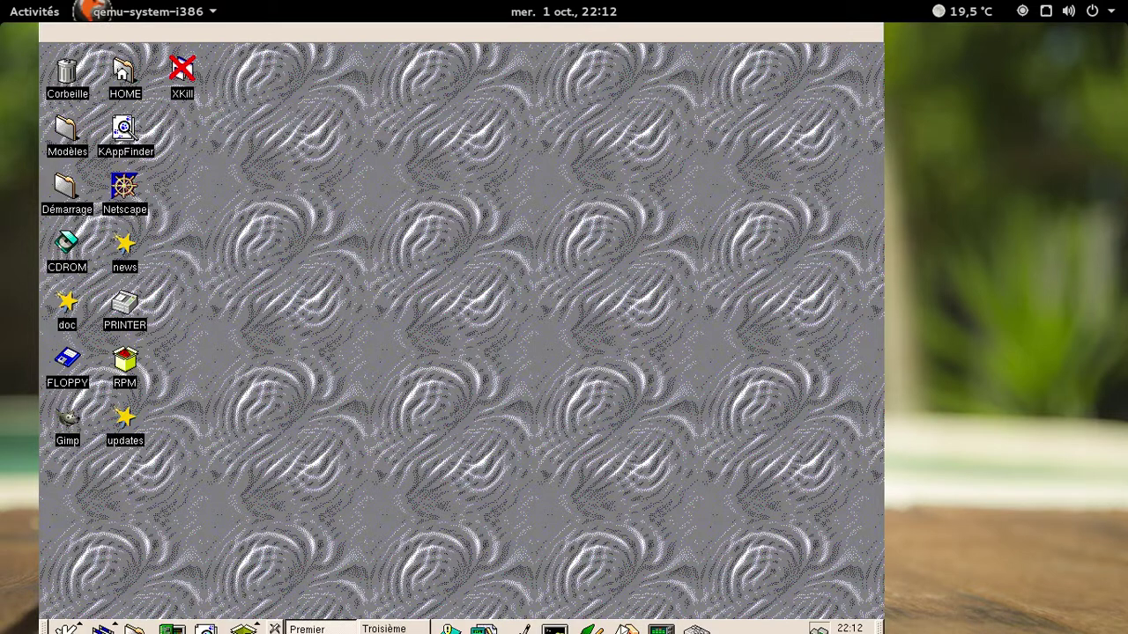
key(ctrl+alt+2)
key(ctrl+alt+1)
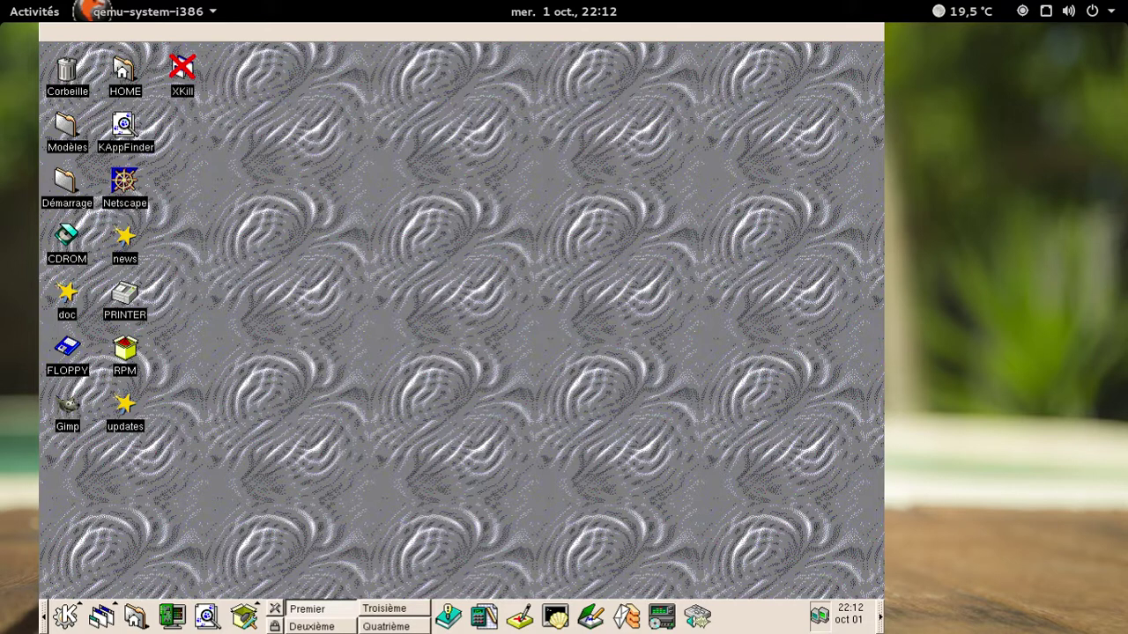
Launch a terminal in KDE by running the command "konsole" from the run prompt
key(alt+F2)
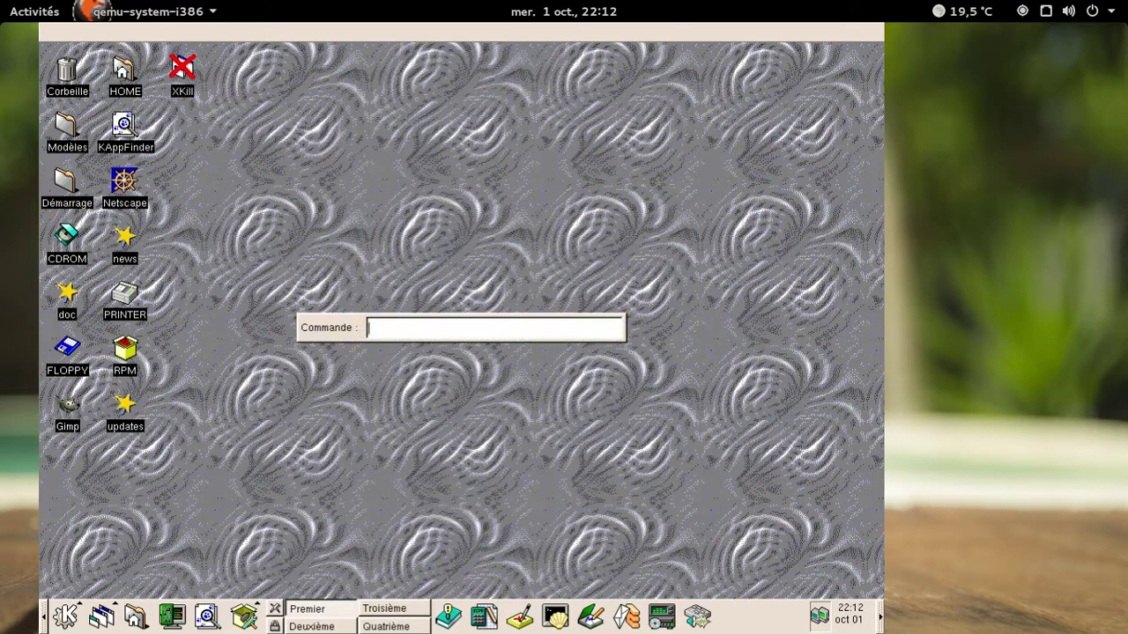
text(konsole)
key(Return)
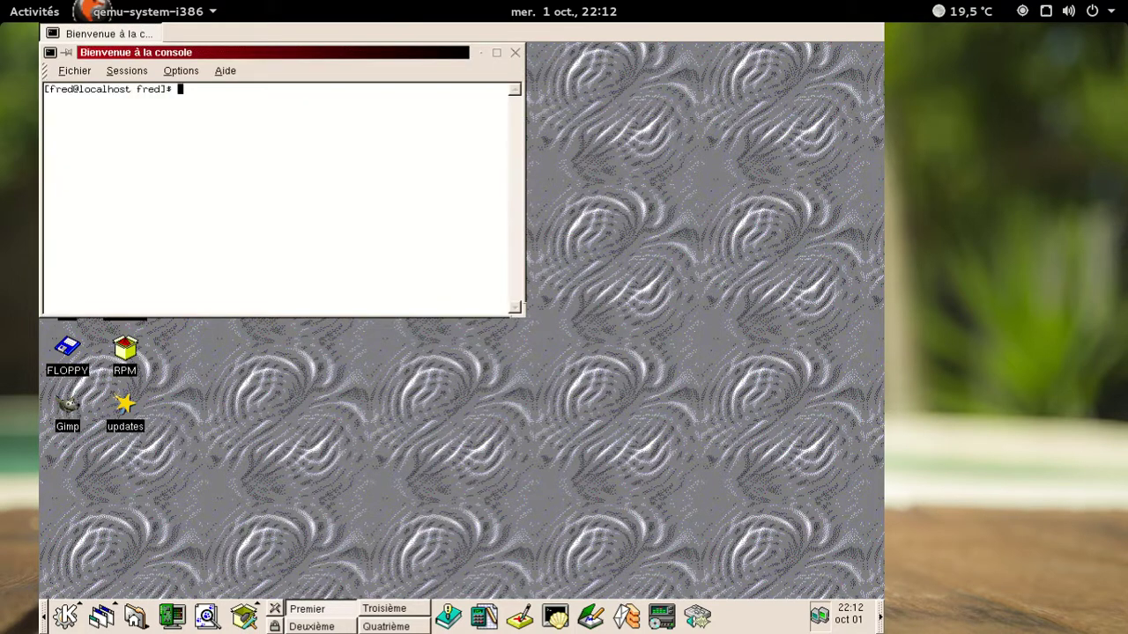
Check the version information in Konsole's "A propos" dialog and close the dialog
key(Down)
key(Right)
key(Right)
key(Right)
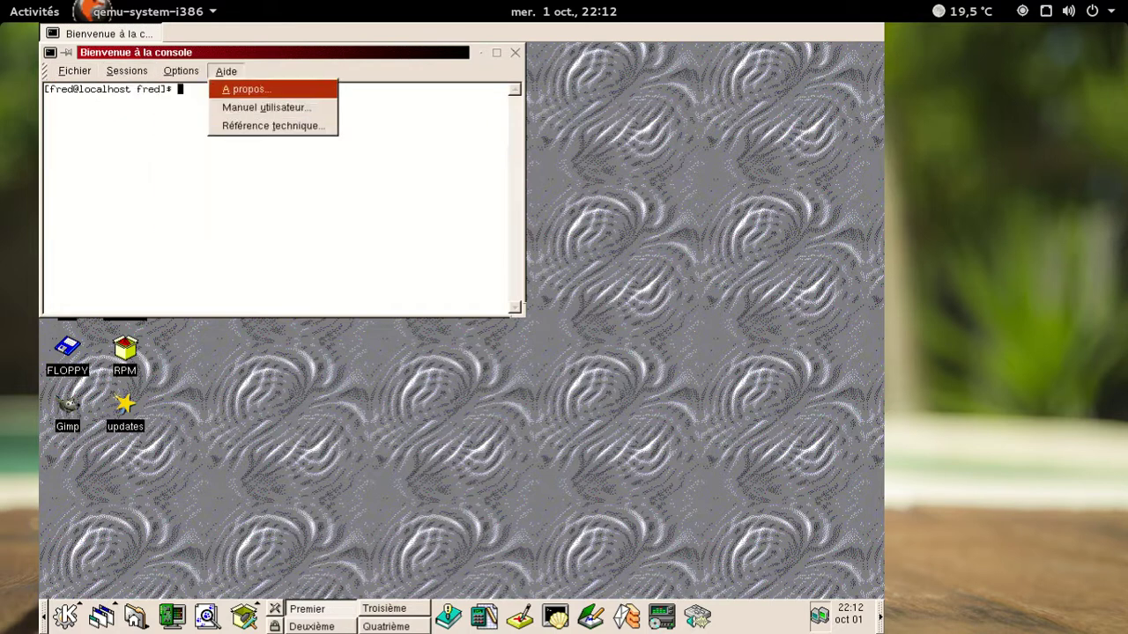
key(Return)
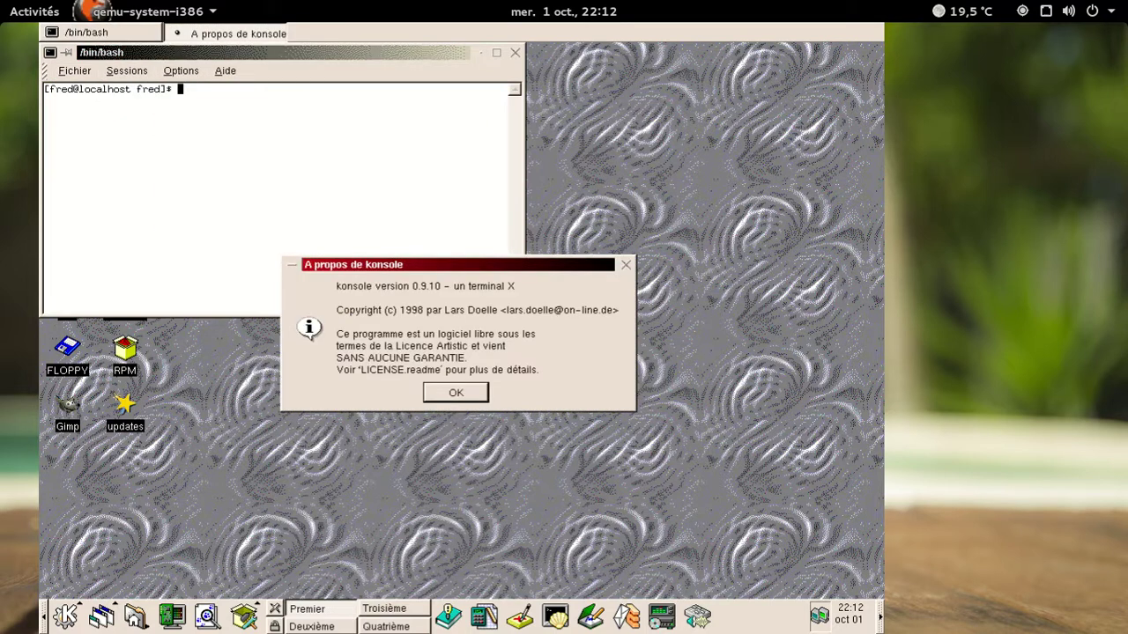
key(Return)
key(Return)
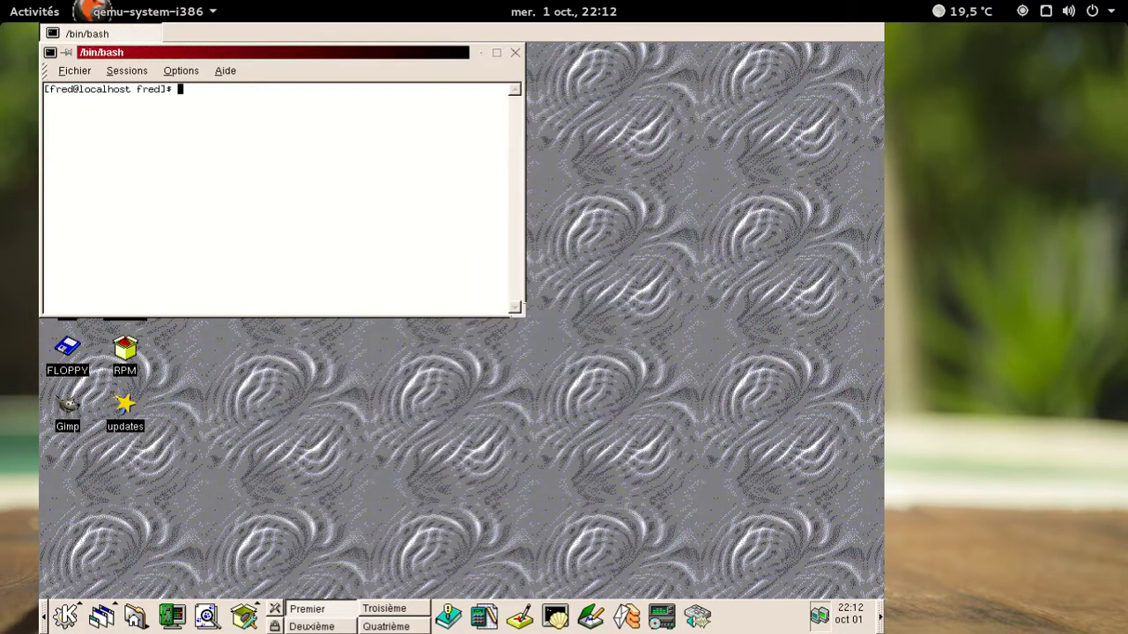
View the KDE version and system information in the "Centre de contrôle de KDE" and close its window
key(alt+F1)
key(Up)
key(Up)
key(Up)
key(Up)
key(Up)
key(Up)
key(Up)
key(Up)
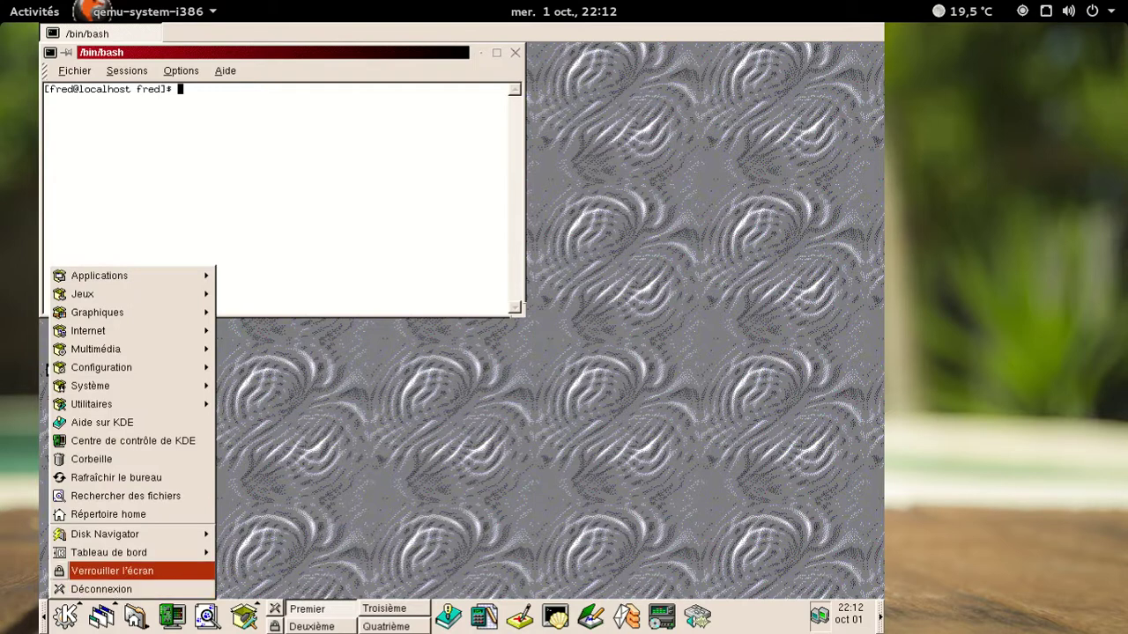
key(Up)
key(Down)
key(Return)
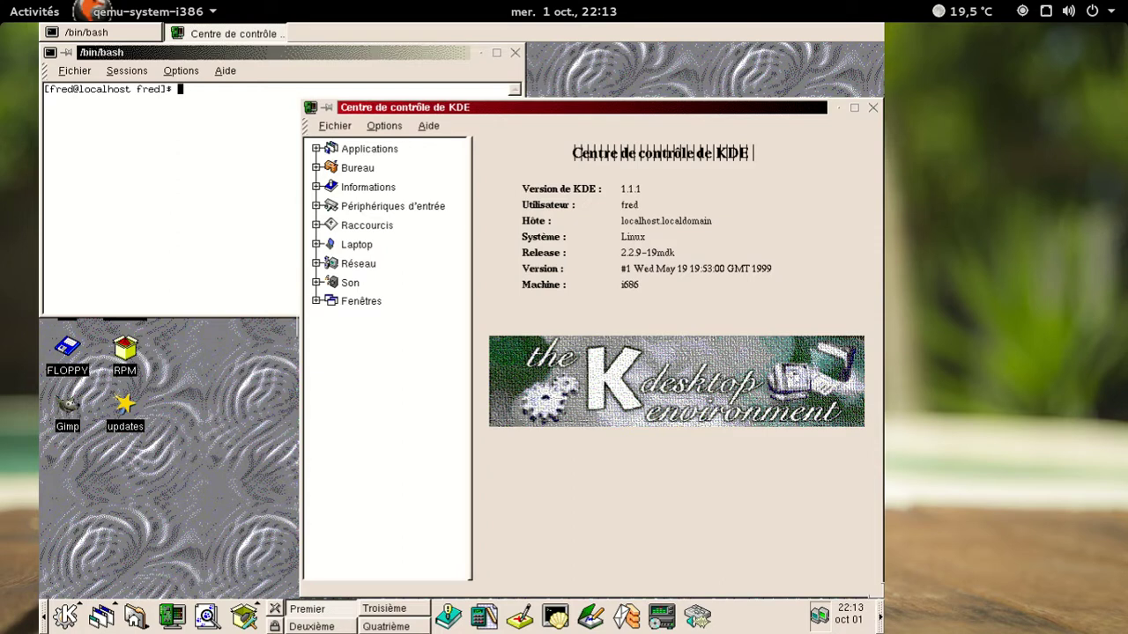
key(alt+F4)
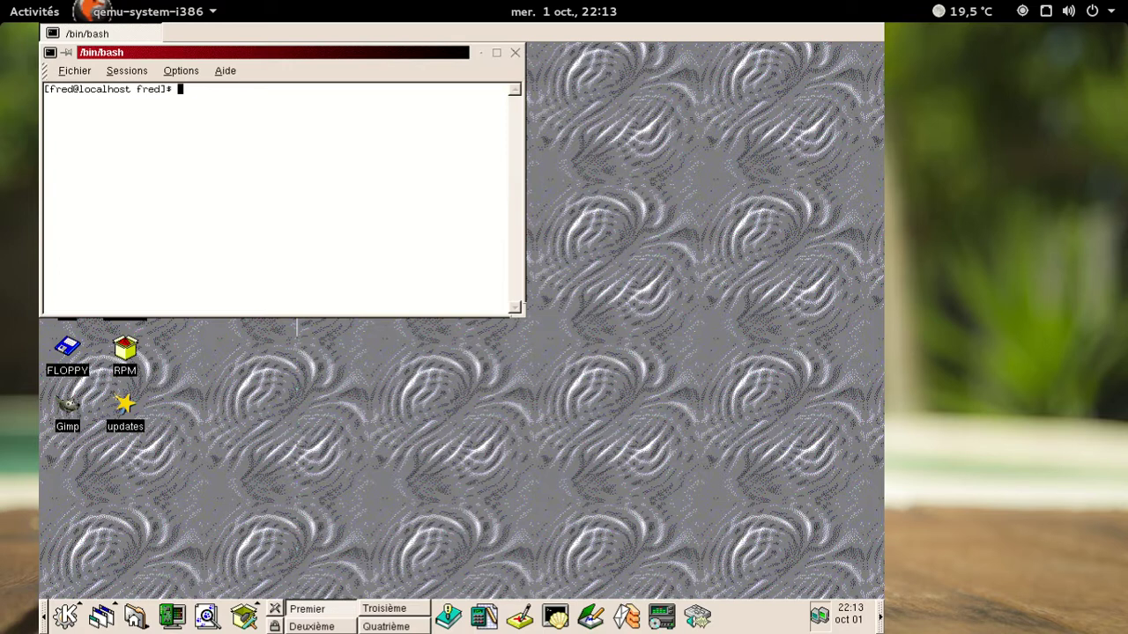
Launch "Editeur de texte" from the Applications group of the KDE main menu
key(alt+F1)
key(Up)
key(Up)
key(Up)
key(Up)
key(Up)
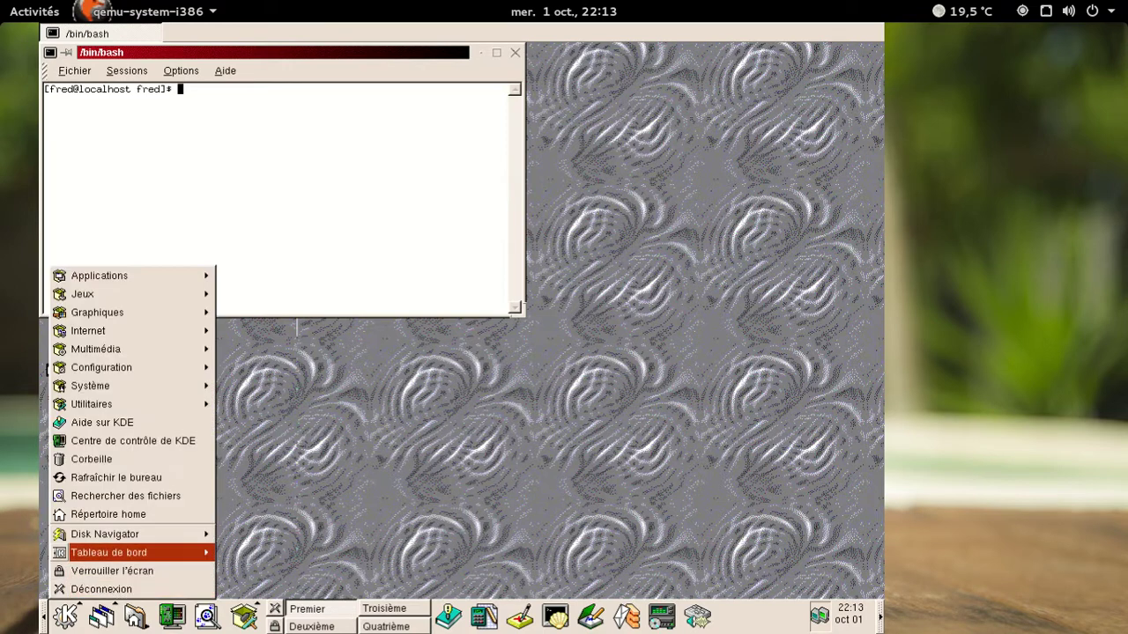
key(Up)
key(Up)
key(Up)
key(Up)
key(Up)
key(Up)
key(Up)
key(Up)
key(Up)
key(Up)
key(Up)
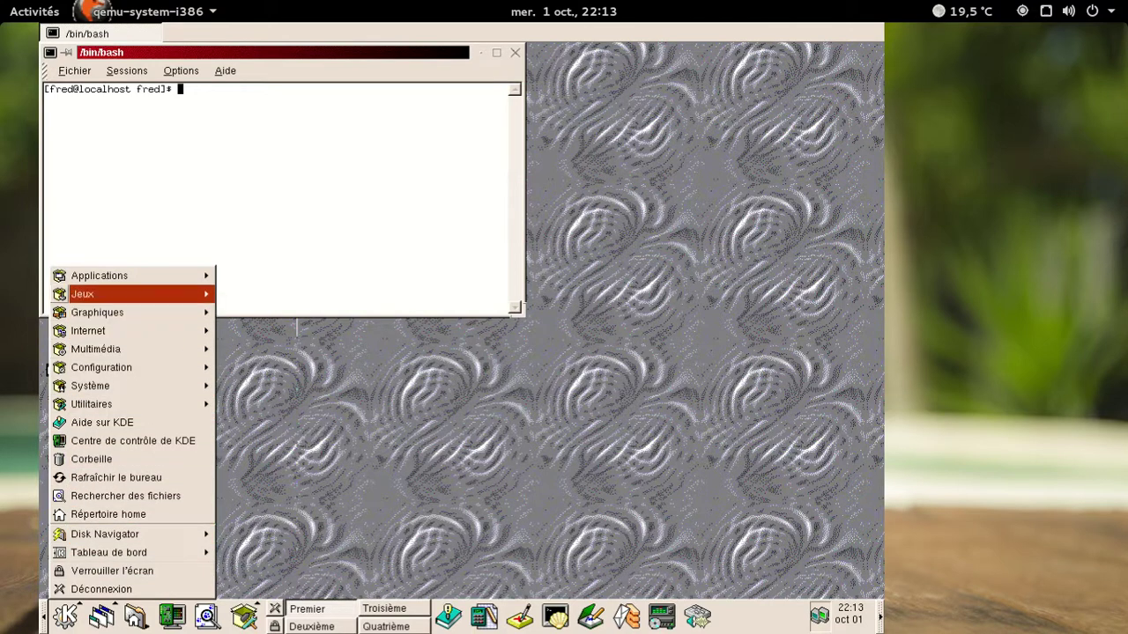
key(Right)
key(Left)
key(Up)
key(Right)
key(Down)
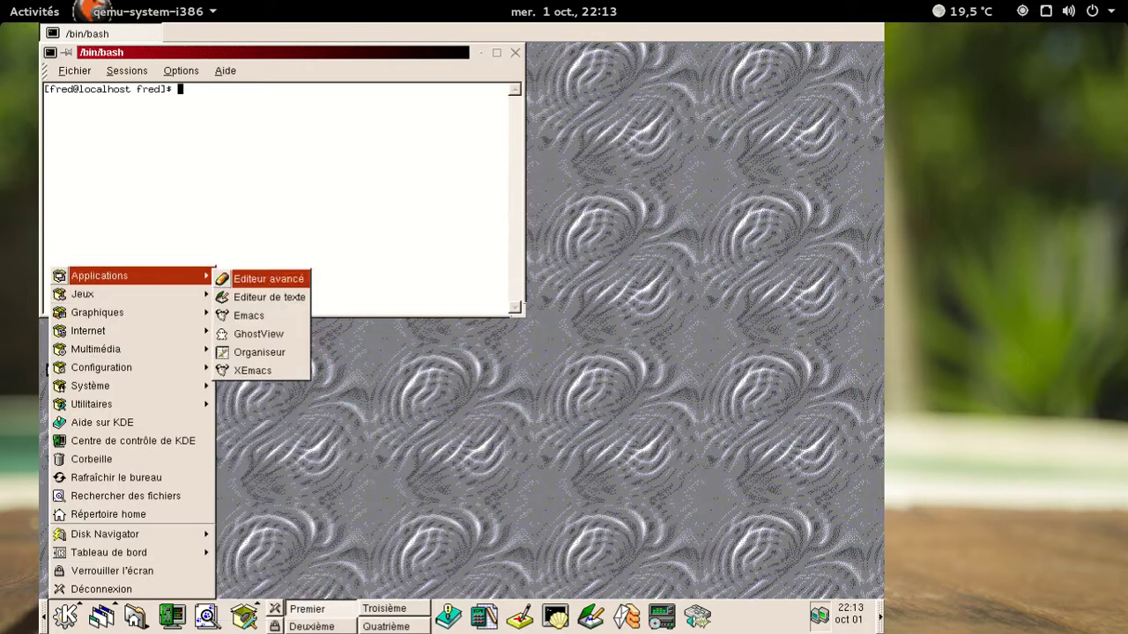
key(Down)
key(Return)
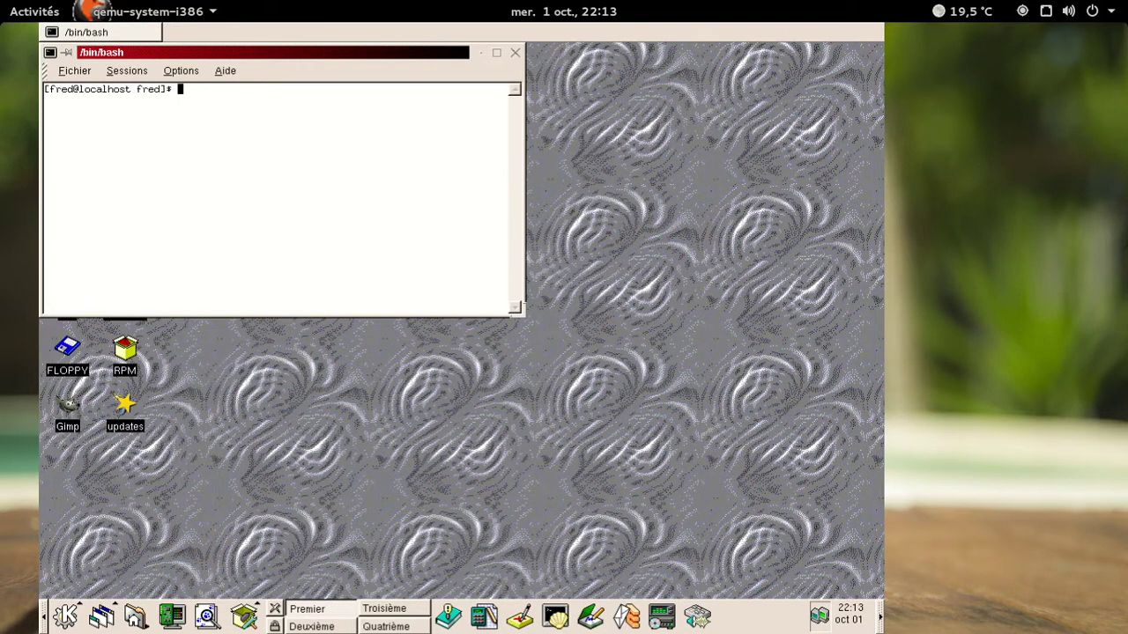
Write "on va copier ce texte dans la konsole" in the text editor, select it, and try to carry it over to the terminal
text(dn va copier ce)
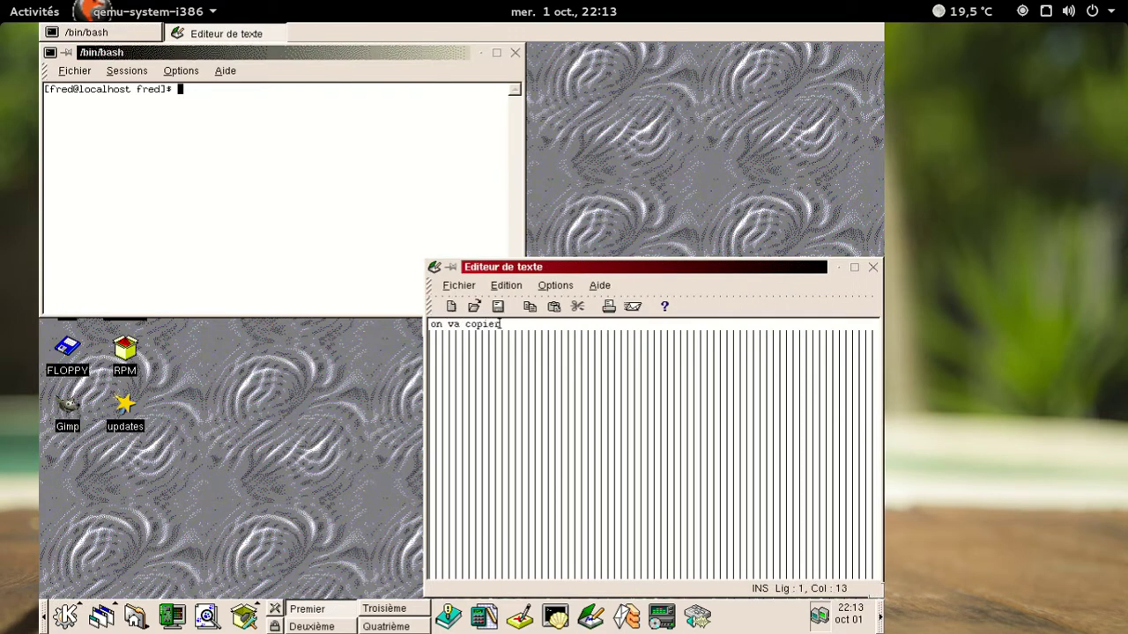
text( texte dans la konsole)
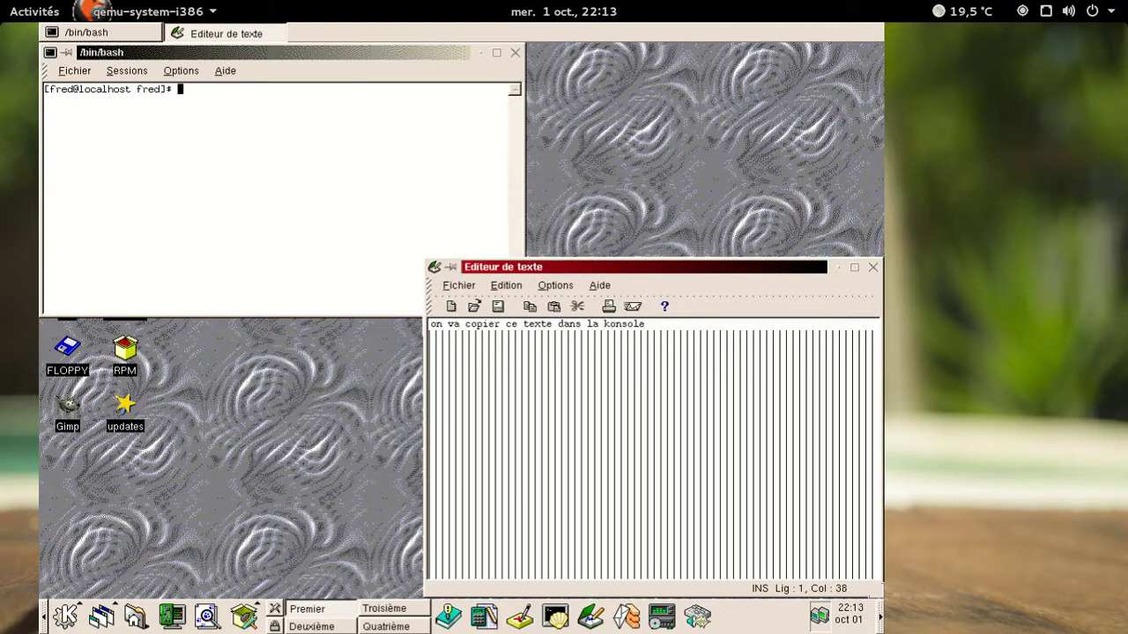
key(shift+Home)
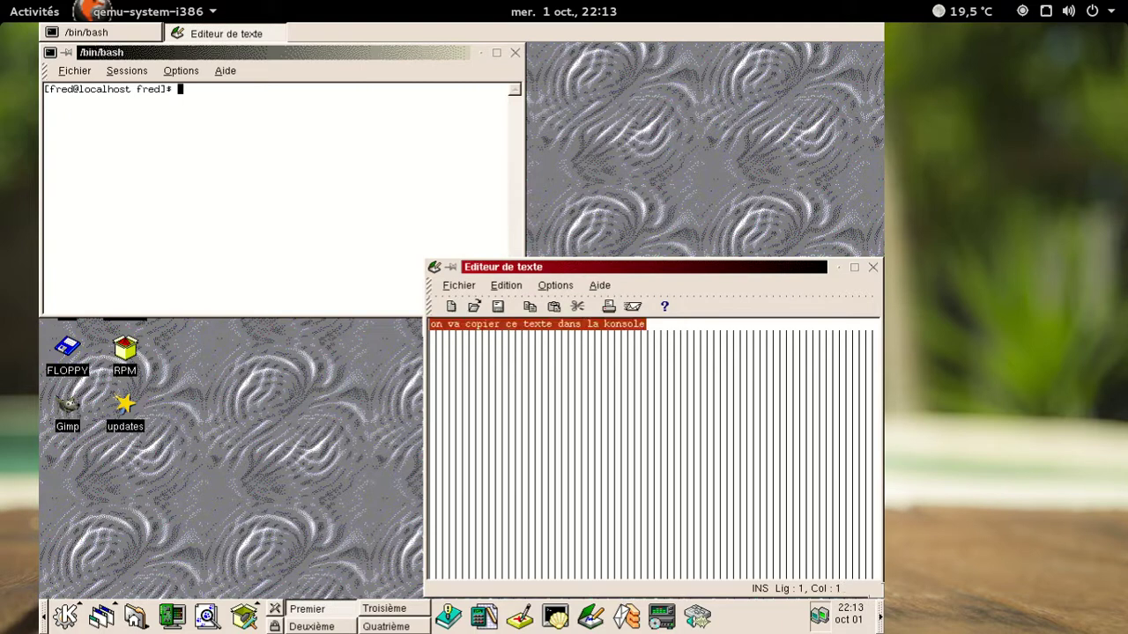
key(alt+Tab)
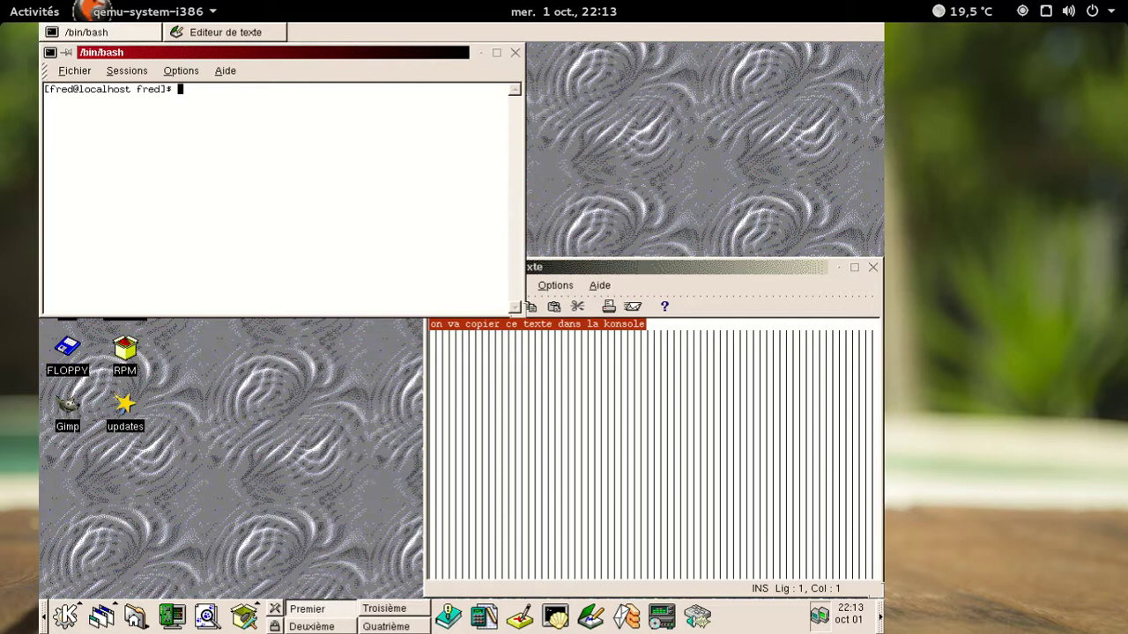
key(Tab)
key(Tab)
key(alt+Tab)
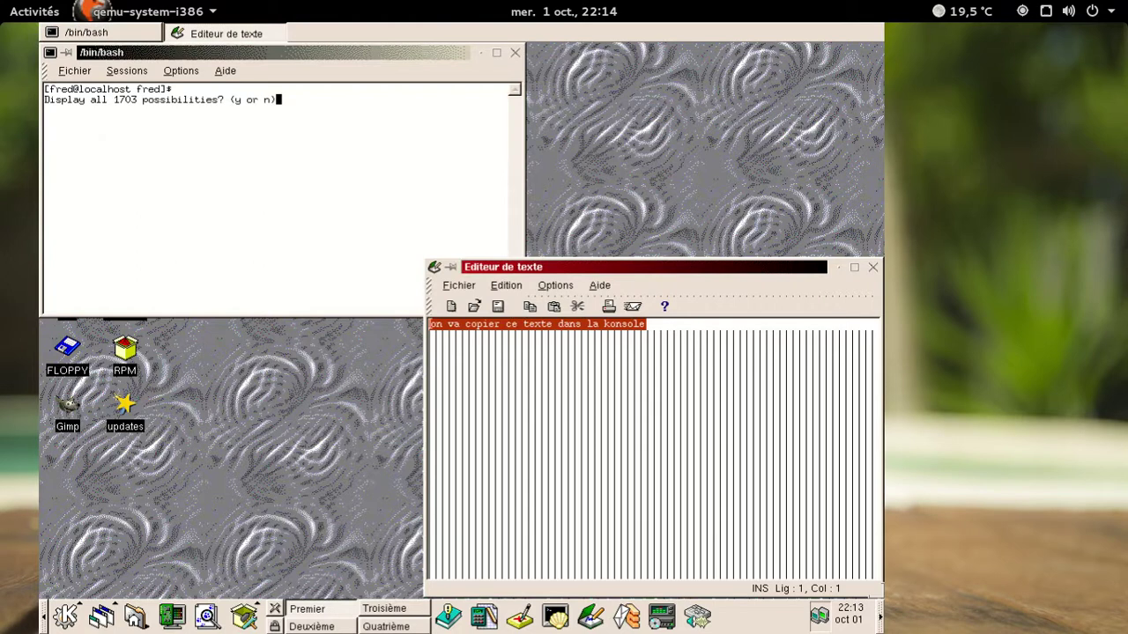
Replace the text editor's content with "on copie ce texte dans la konsole" and copy the whole line
text(n)
key(BackSpace)
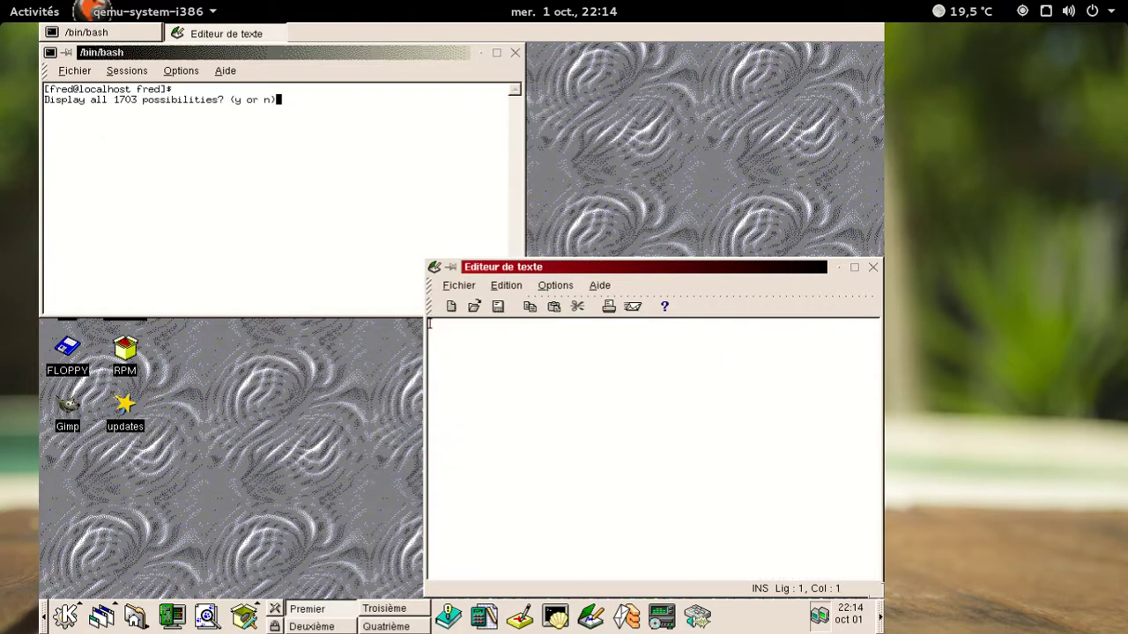
text(on copie ce texte dans la konsole)
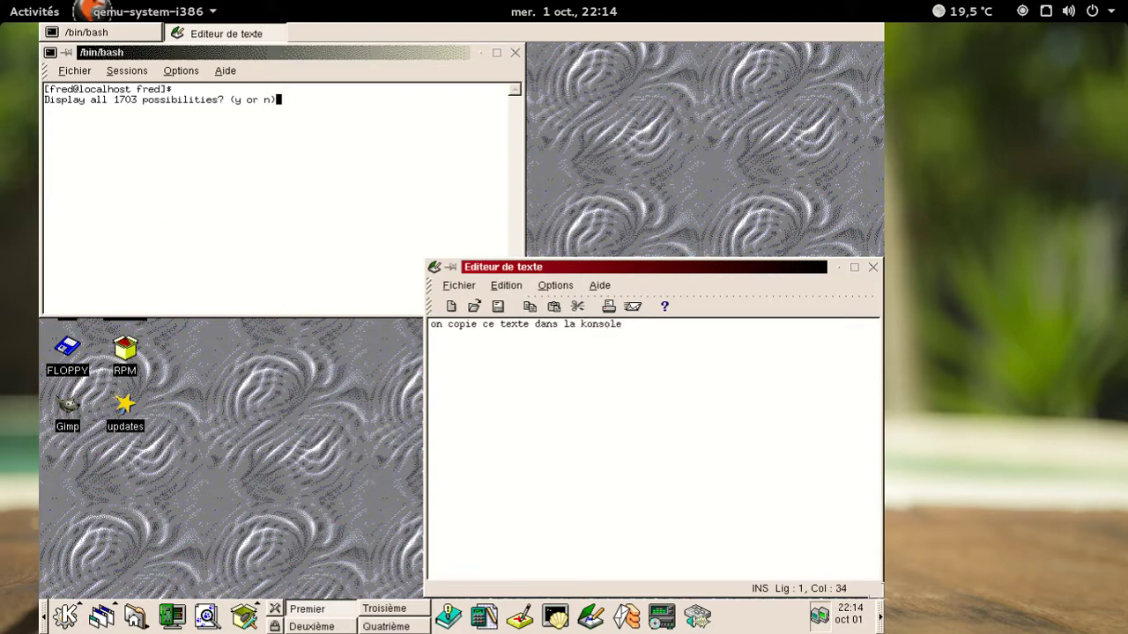
key(shift+Home)
key(alt+e)
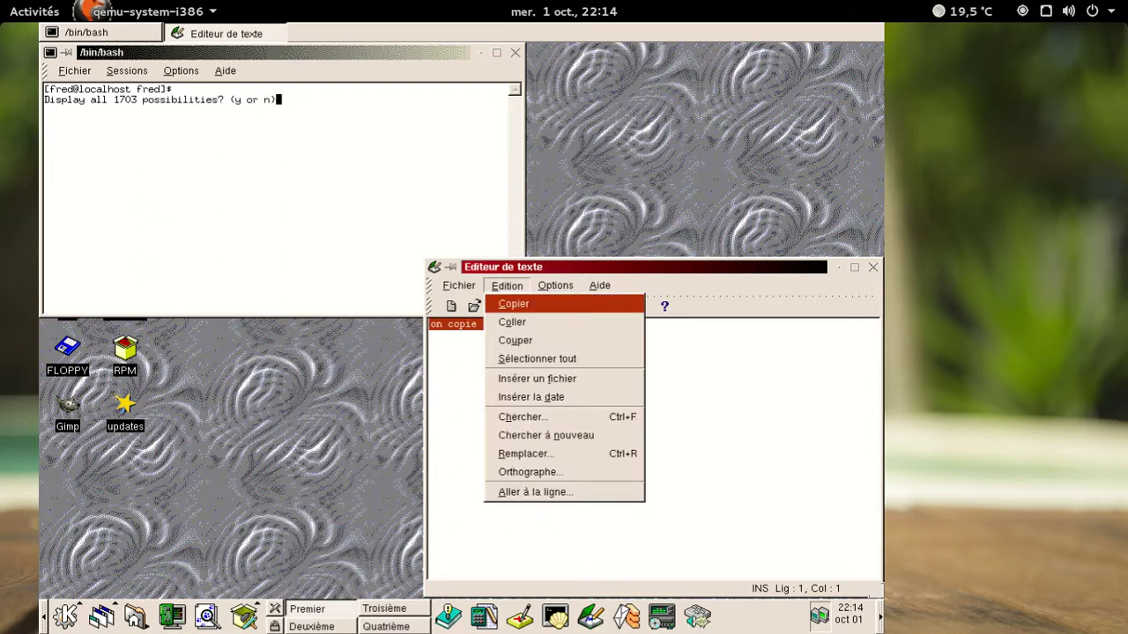
key(Down)
key(Up)
key(Return)
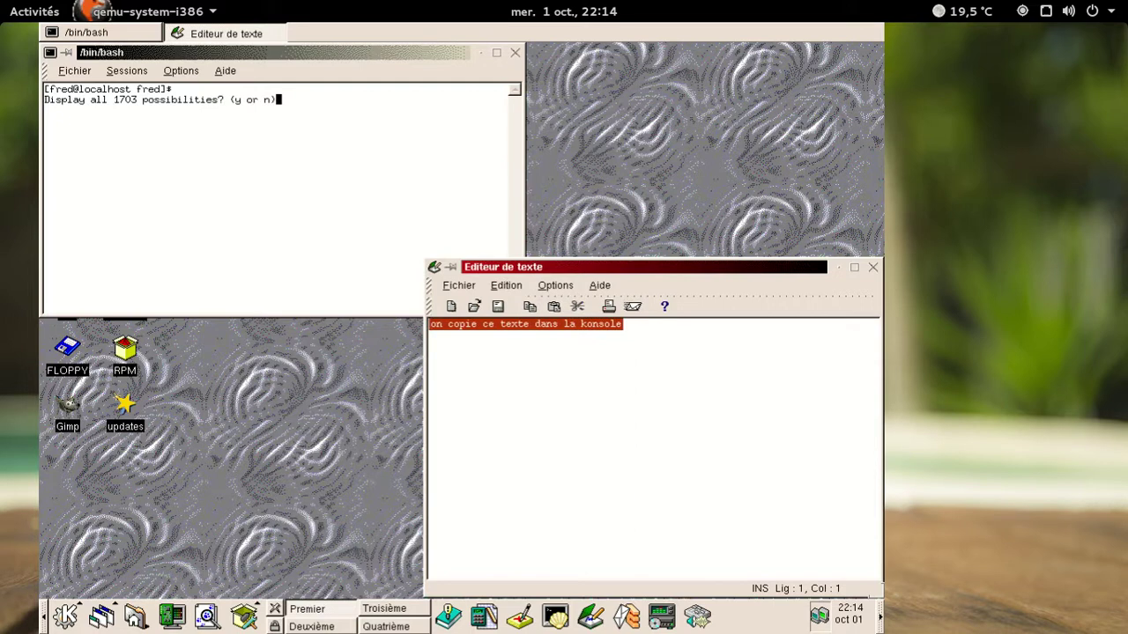
Decline listing all completions in the /bin/bash terminal and look through its menus for a paste command
key(alt+Tab)
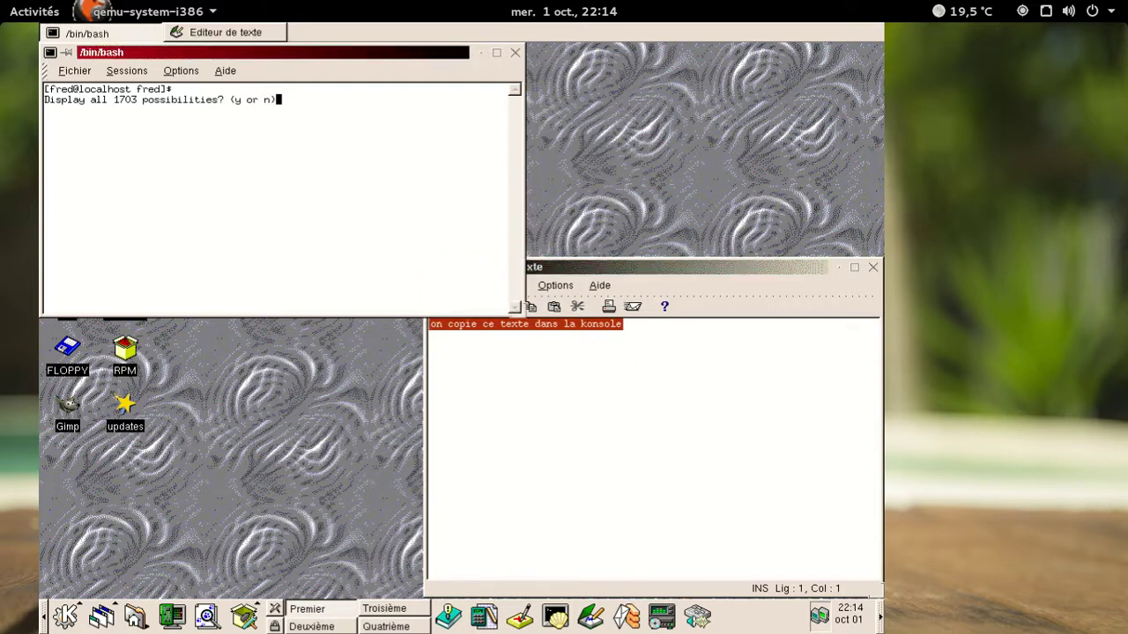
key(n)
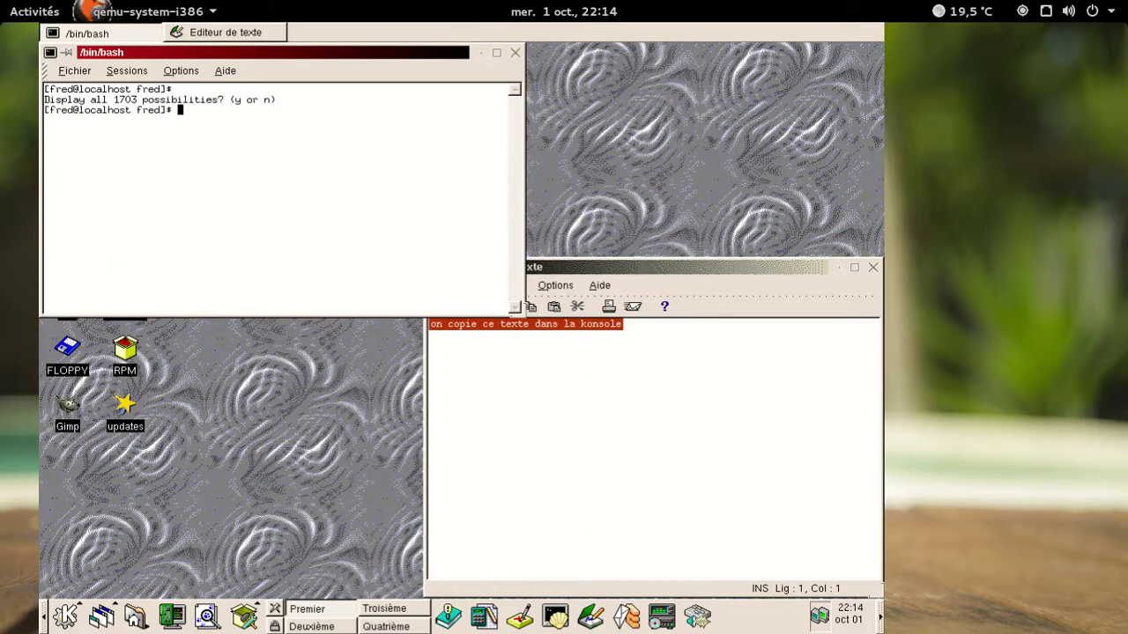
key(alt+f)
key(Right)
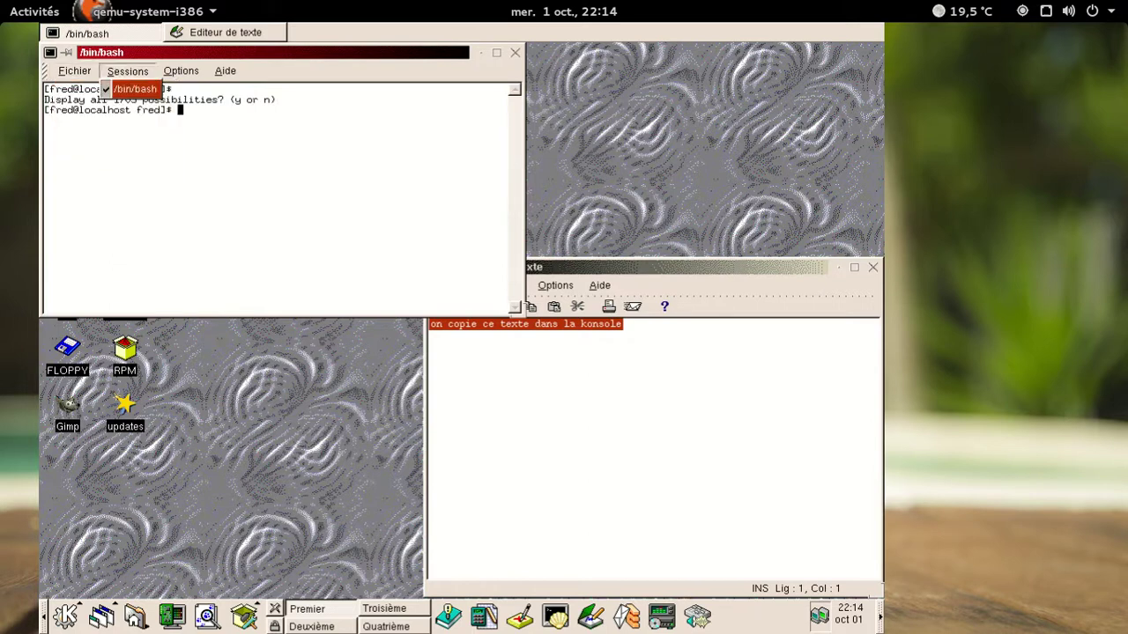
key(Right)
key(Right)
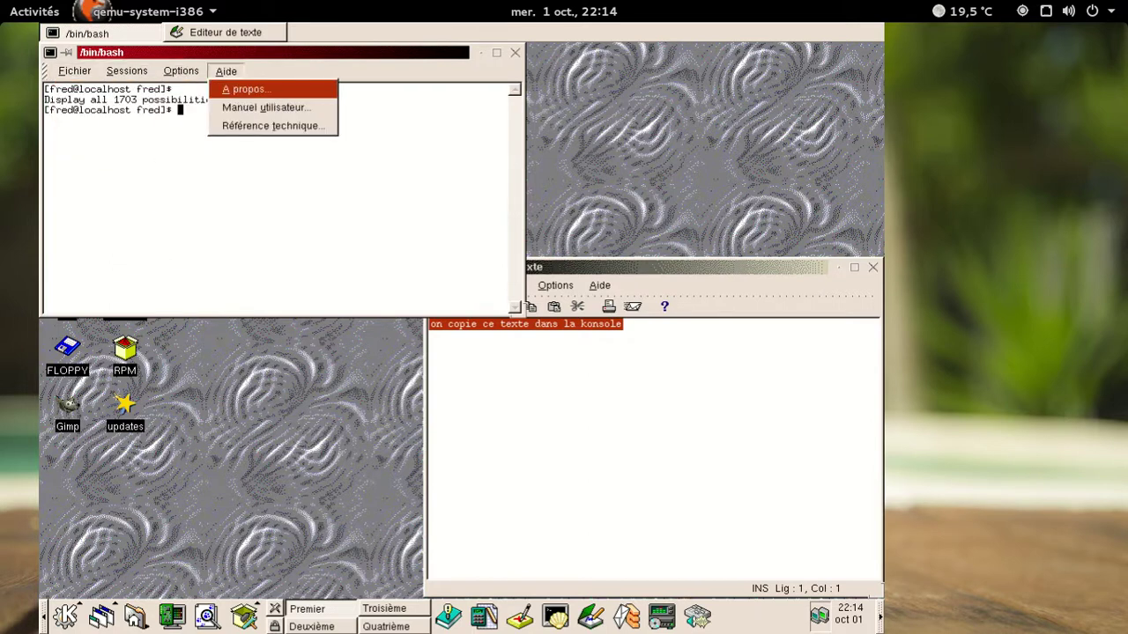
key(Left)
key(Left)
key(Left)
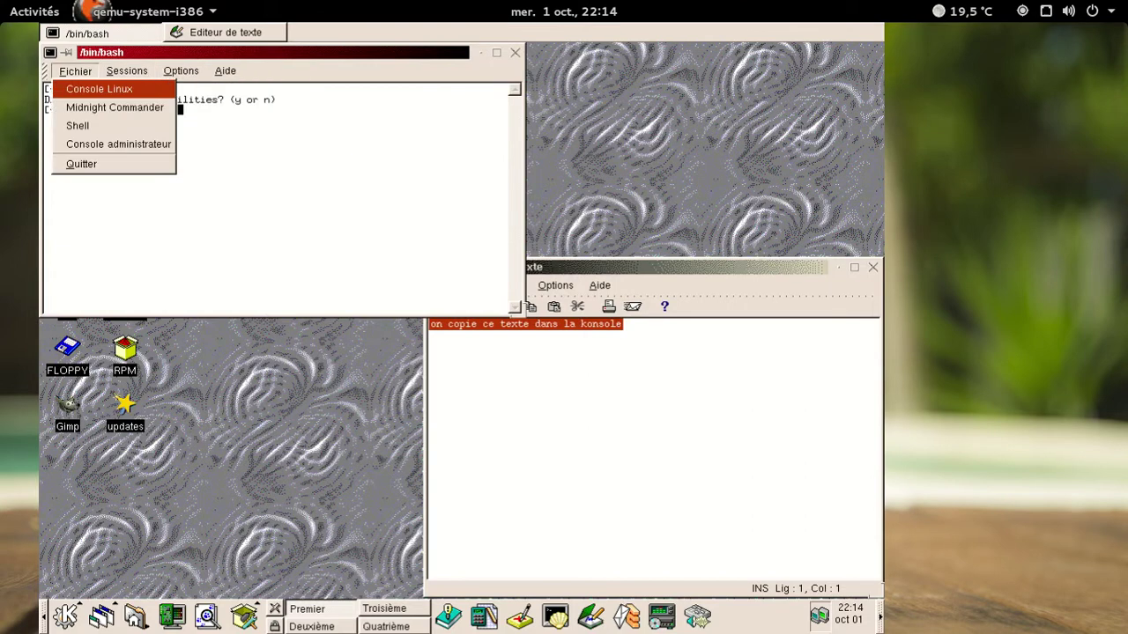
Open a new Shell session in the terminal window and return to the /bin/bash session
key(Down)
key(Down)
key(Down)
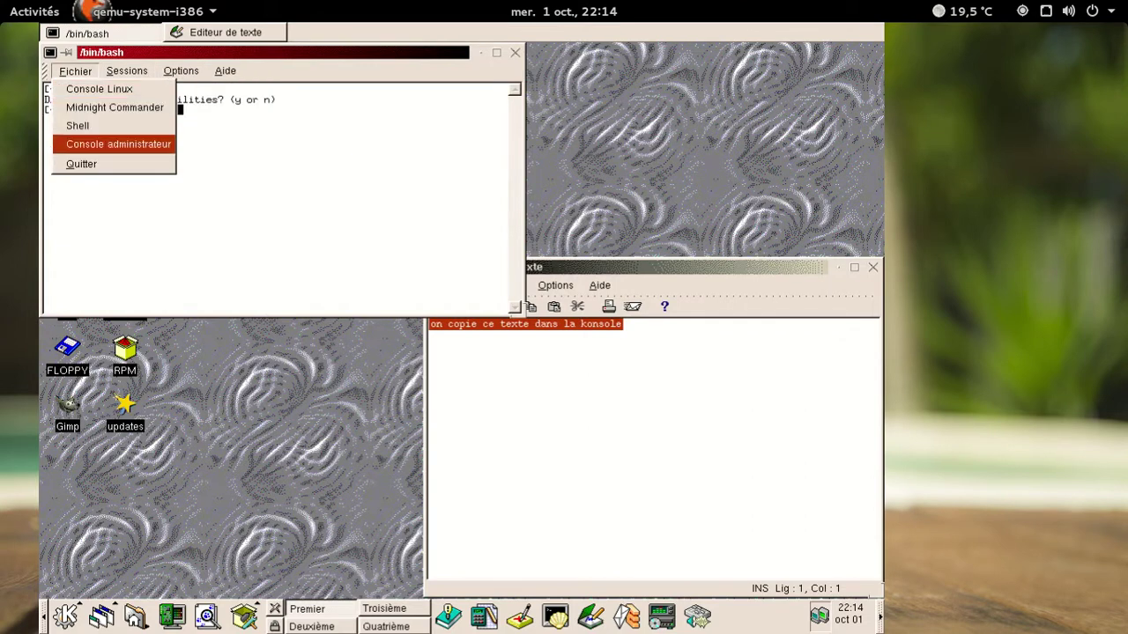
key(Up)
key(Return)
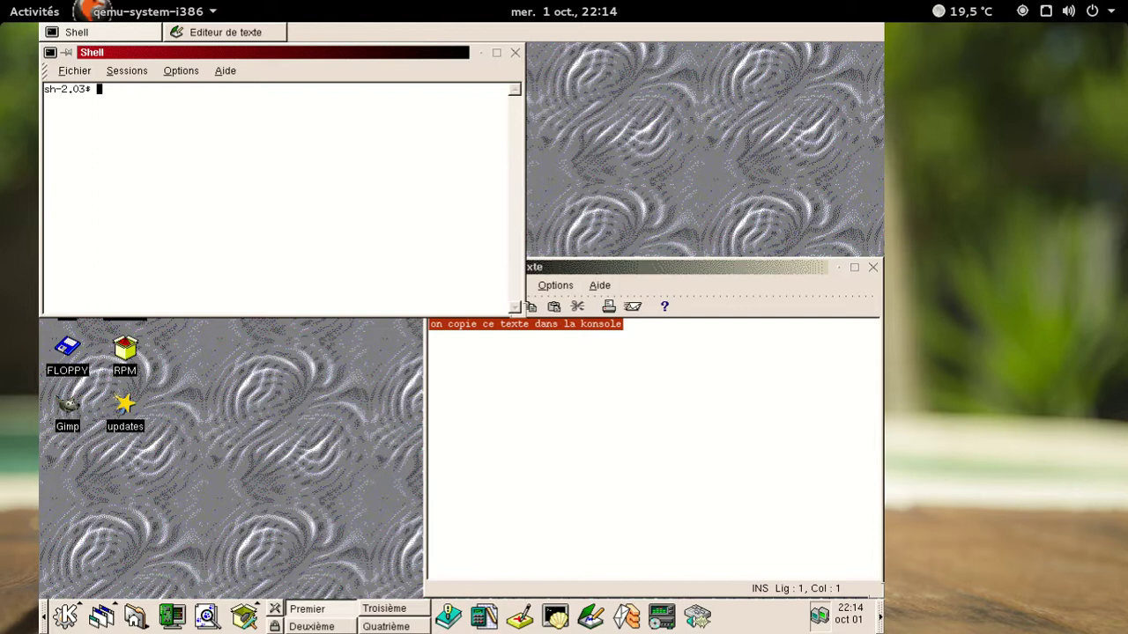
text(su fred)
key(Return)
key(Tab)
key(Tab)
key(n)
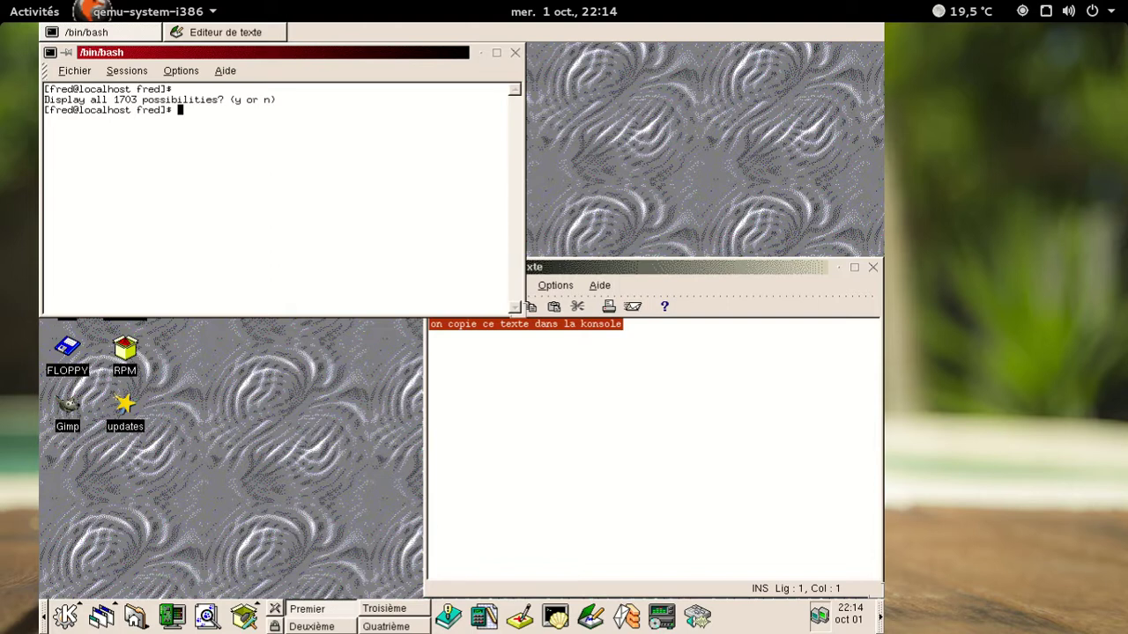
Close the Konsole terminal by running the command "exit"
key(alt+f)
key(Escape)
text(exit)
key(Return)
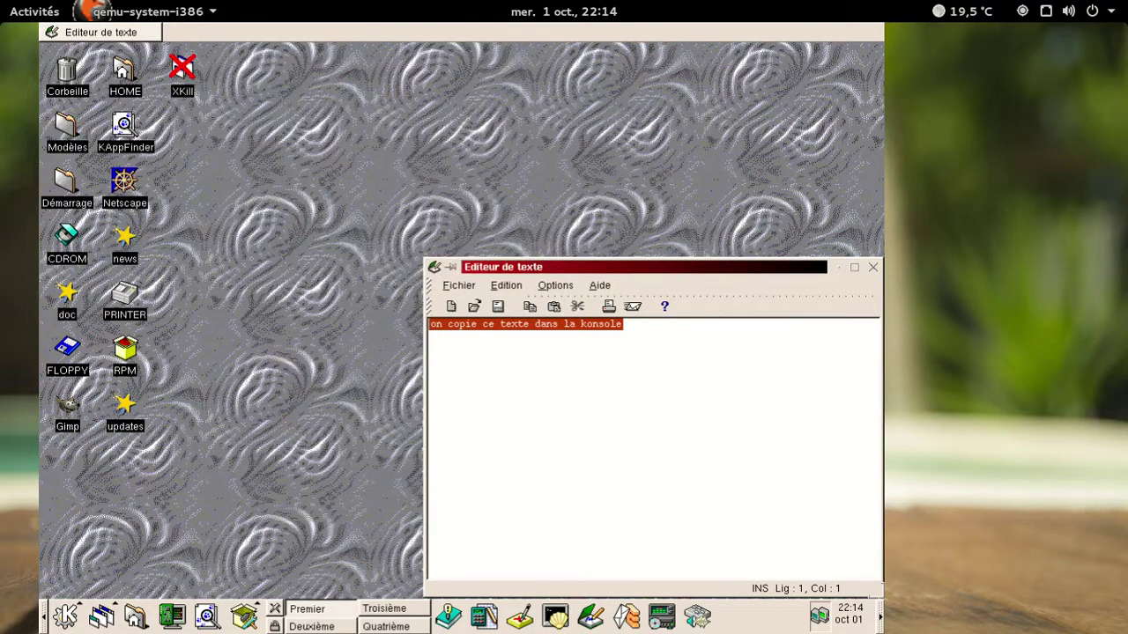
Browse the Applications, Jeux, Graphiques and Internet groups of the KDE main menu
key(alt+F1)
key(Up)
key(Up)
key(Up)
key(Up)
key(Up)
key(Up)
key(Up)
key(Up)
key(Up)
key(Up)
key(Up)
key(Up)
key(Up)
key(Up)
key(Up)
key(Up)
key(Up)
key(Up)
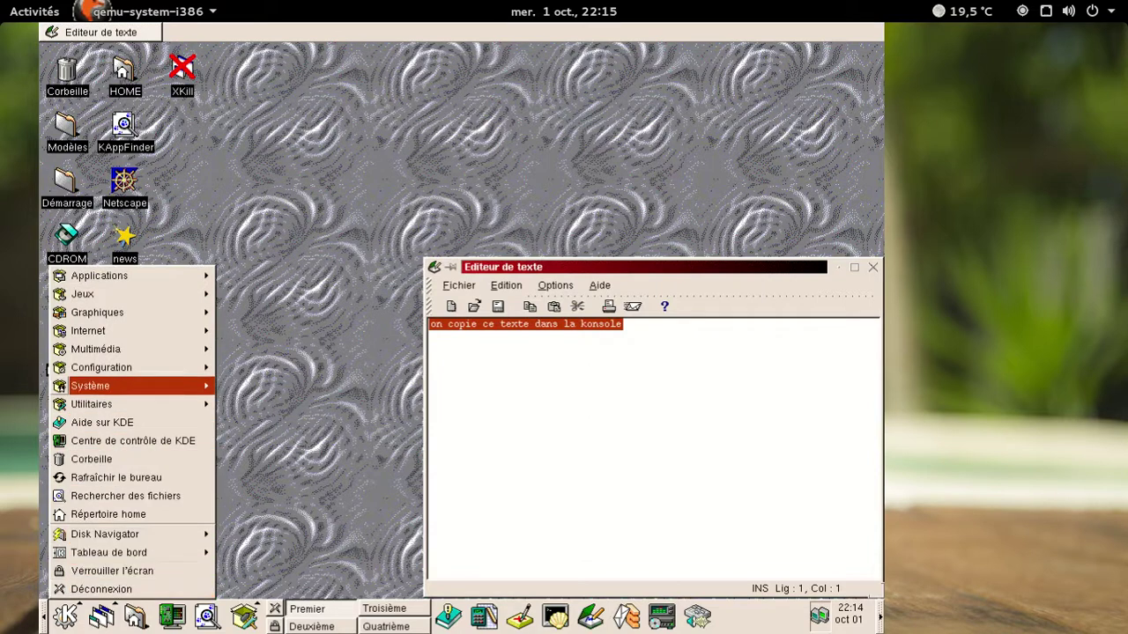
key(Right)
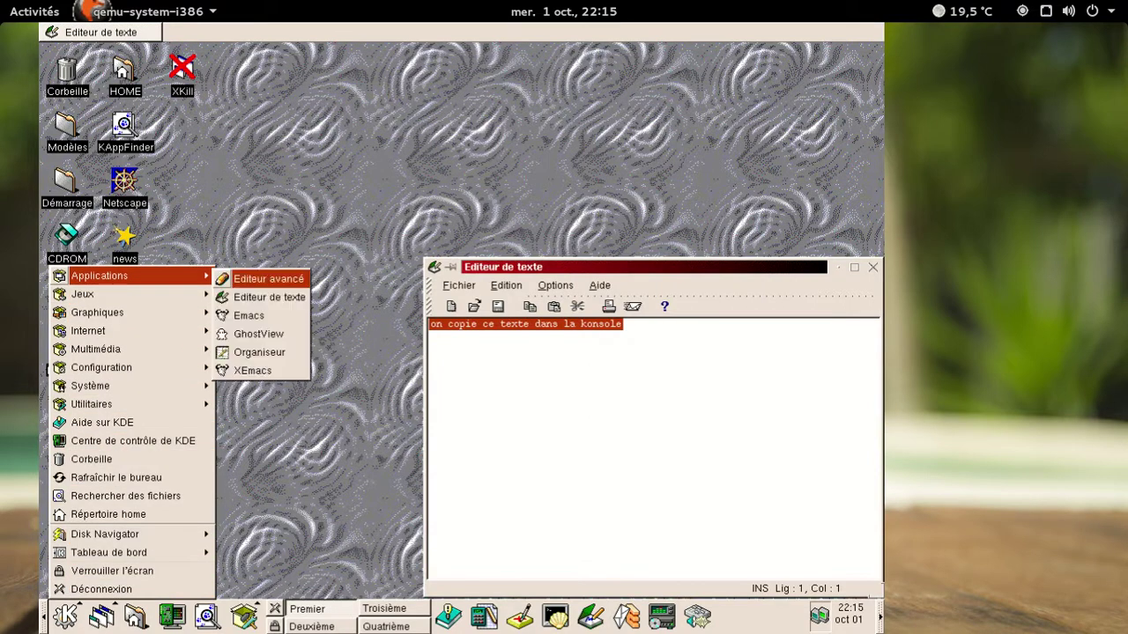
key(Left)
key(Down)
key(Right)
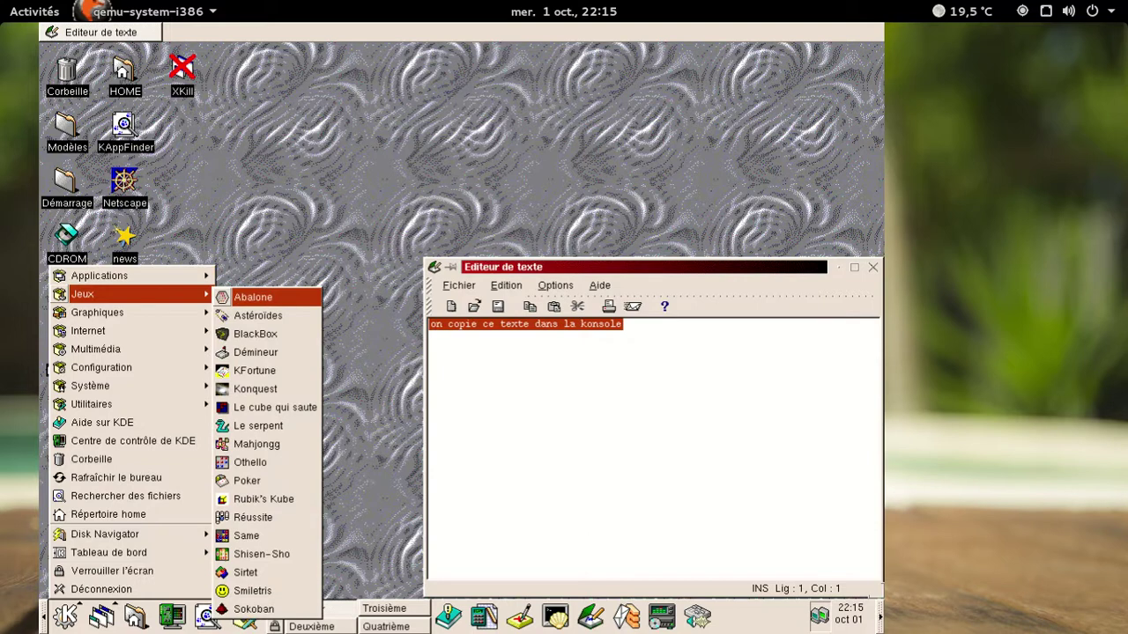
key(Left)
key(Down)
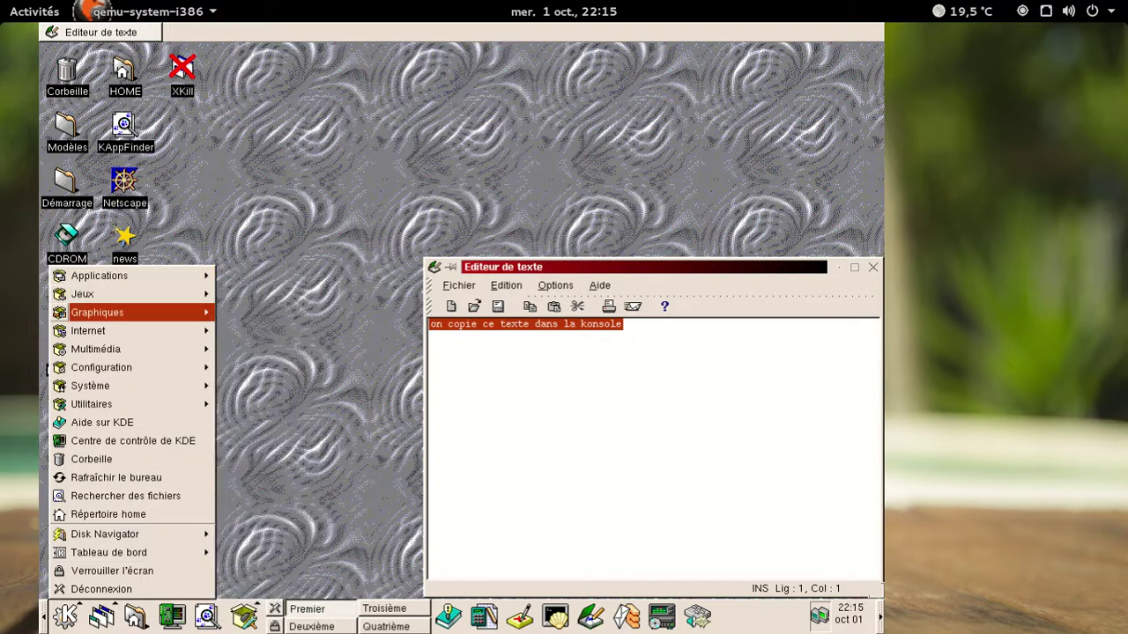
key(Right)
key(Down)
key(Down)
key(Left)
key(Down)
key(Right)
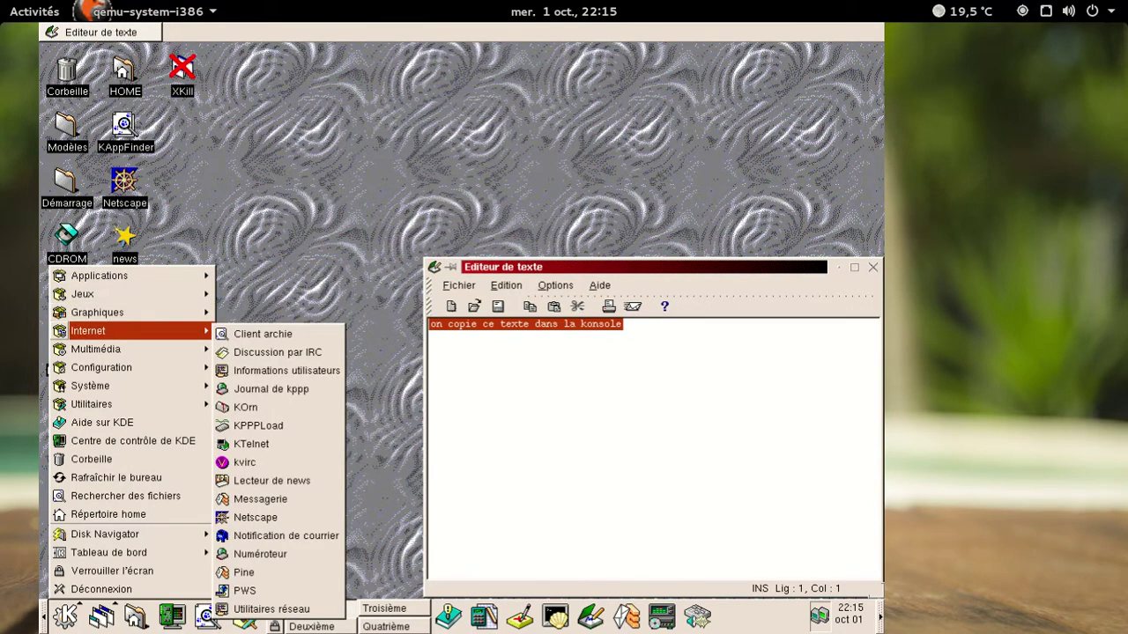
key(Down)
Browse the Multimédia, Configuration and Système groups of the KDE main menu
key(Left)
key(Down)
key(Right)
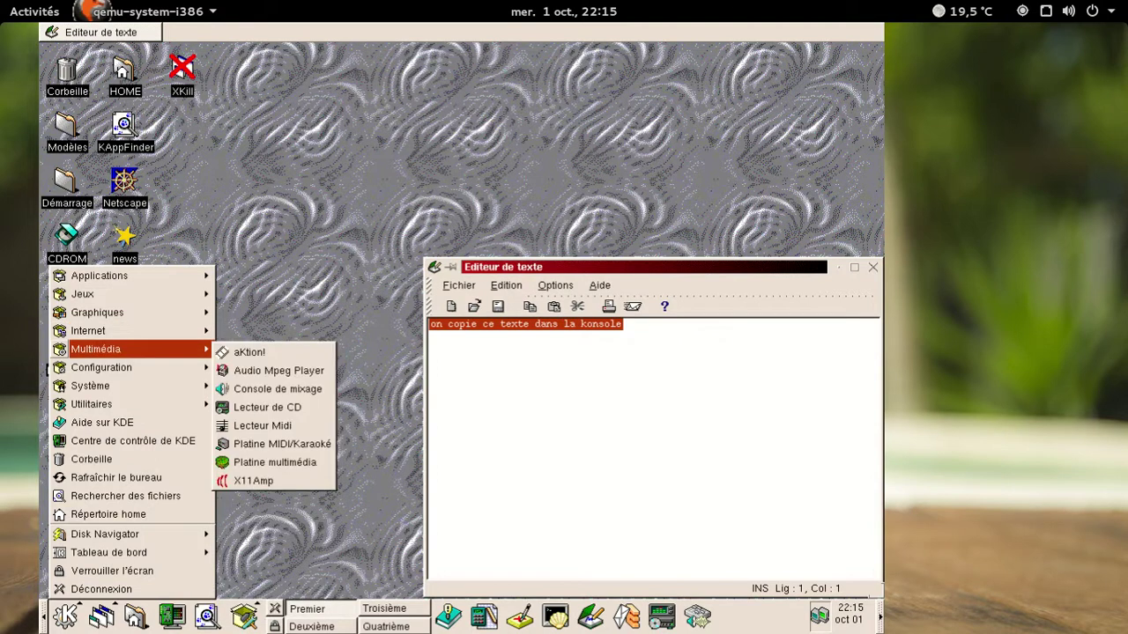
key(Left)
key(Down)
key(Right)
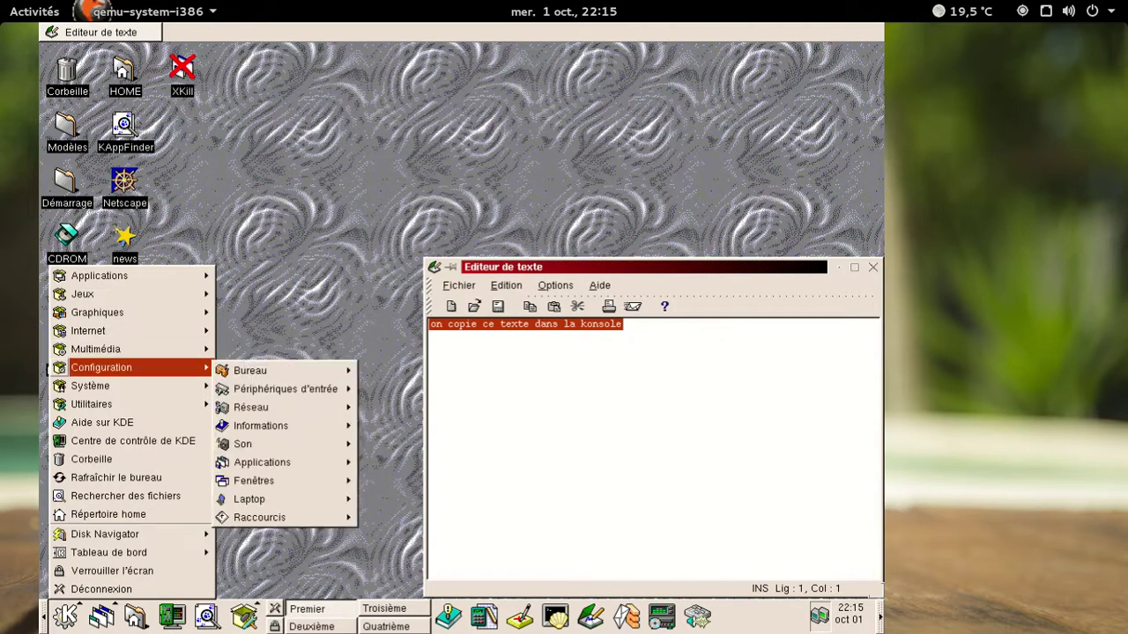
key(Down)
key(Left)
key(Down)
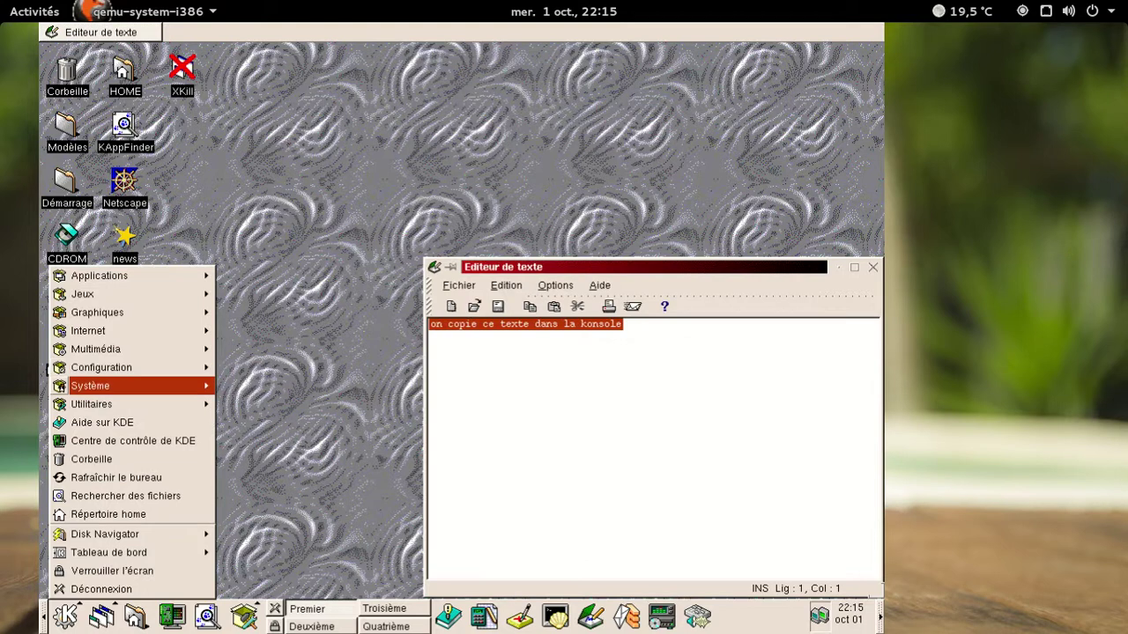
key(Right)
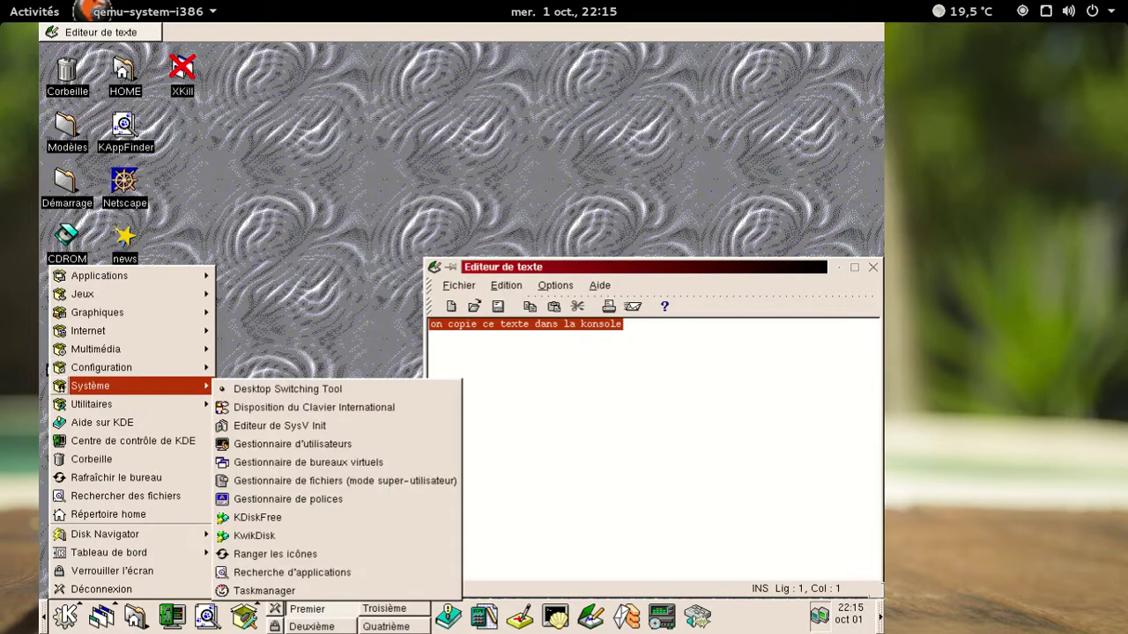
Launch an xterm terminal from the Utilitaires group of the KDE main menu
key(Down)
key(Left)
key(Down)
key(Right)
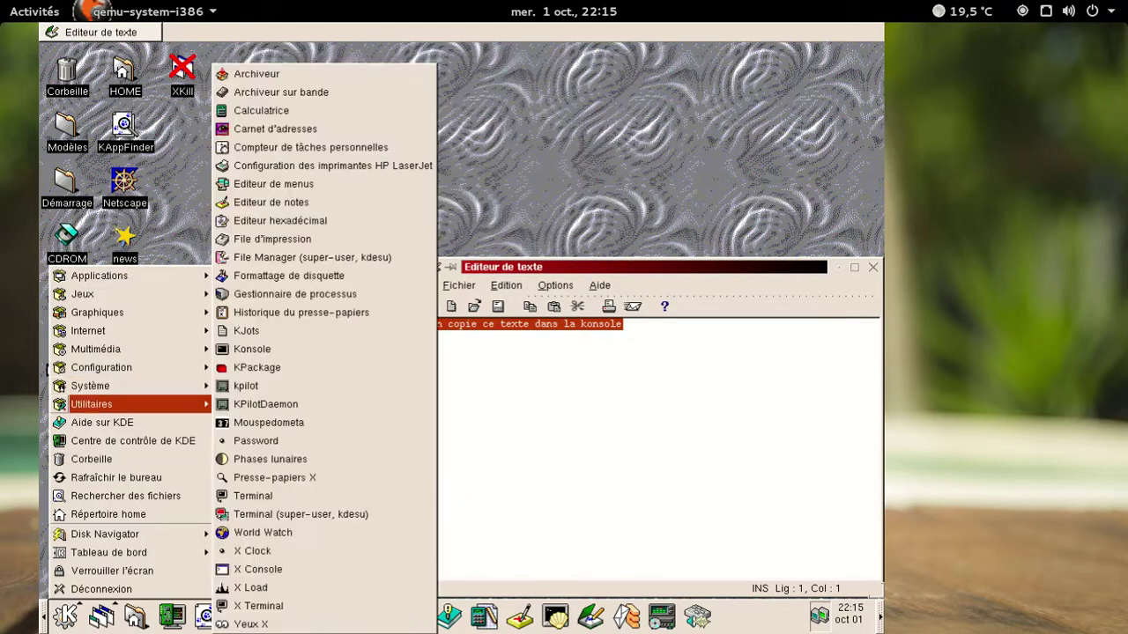
key(Down)
key(Down)
key(Down)
key(Down)
key(Down)
key(Down)
key(Down)
key(Down)
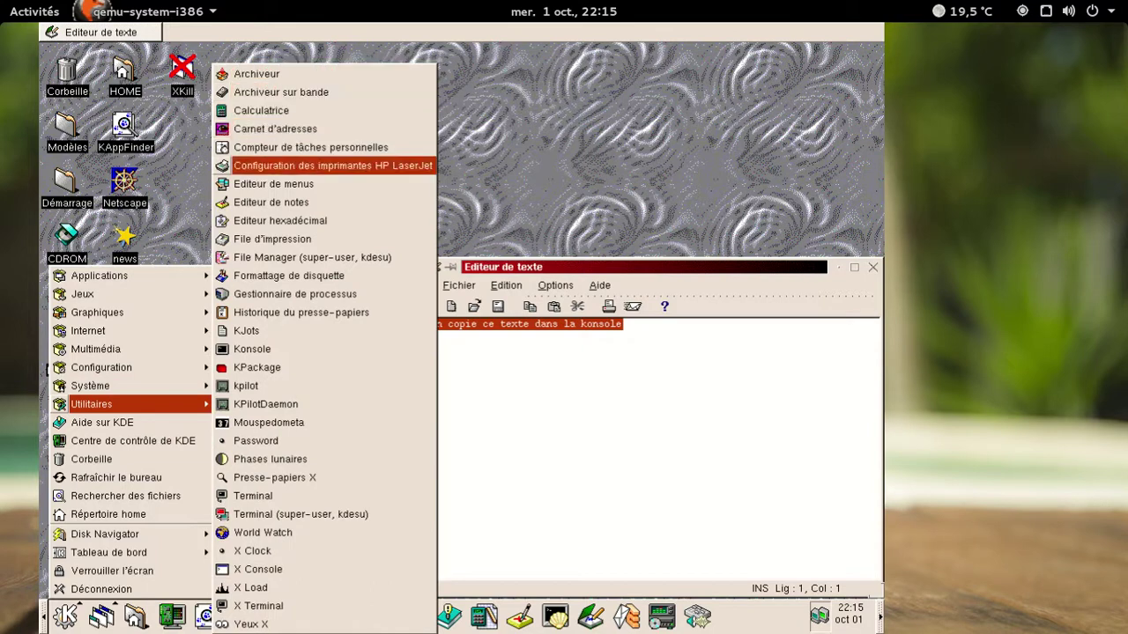
key(Down)
key(Down)
key(Down)
key(Down)
key(Down)
key(Down)
key(Down)
key(Down)
key(Down)
key(Down)
key(Down)
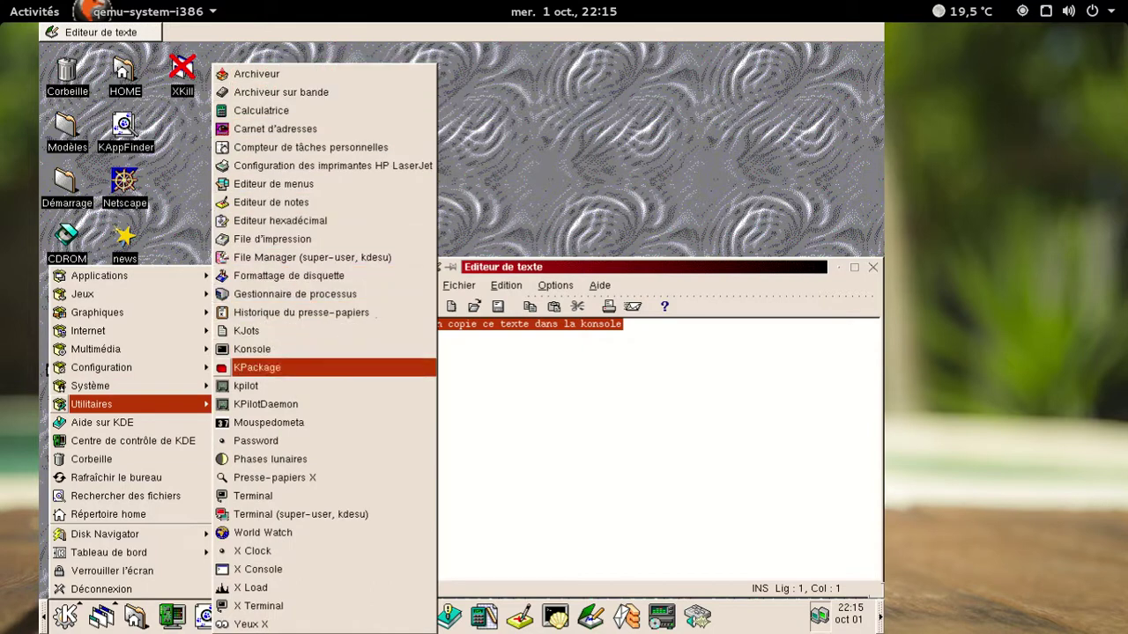
key(Down)
key(Down)
key(Down)
key(Down)
key(Down)
key(Down)
key(Down)
key(Down)
key(Down)
key(Down)
key(Down)
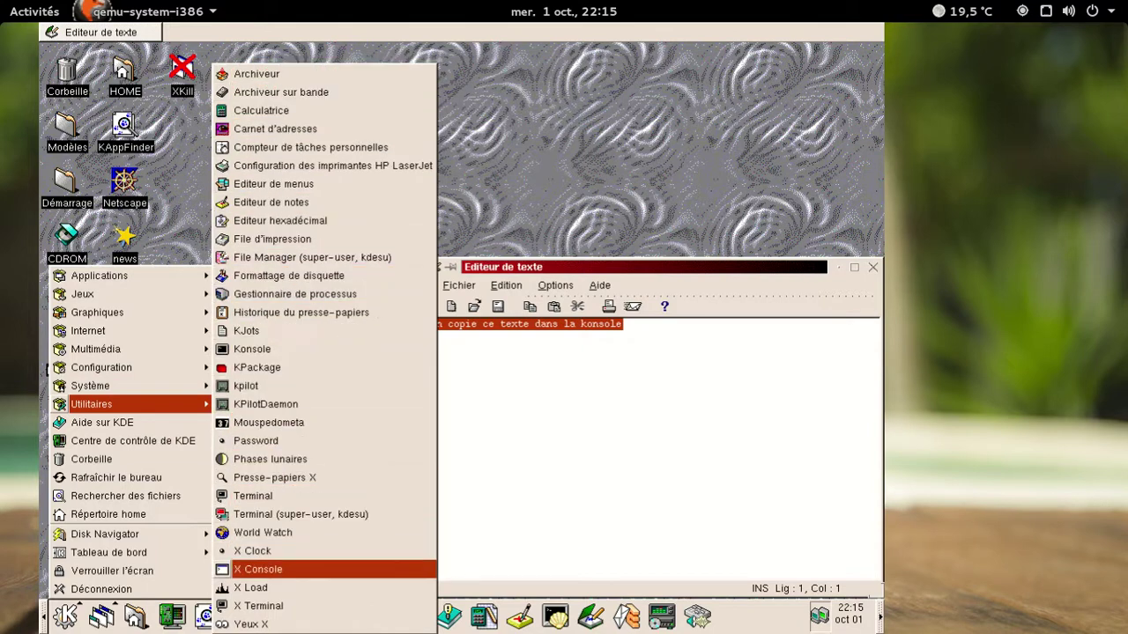
key(Return)
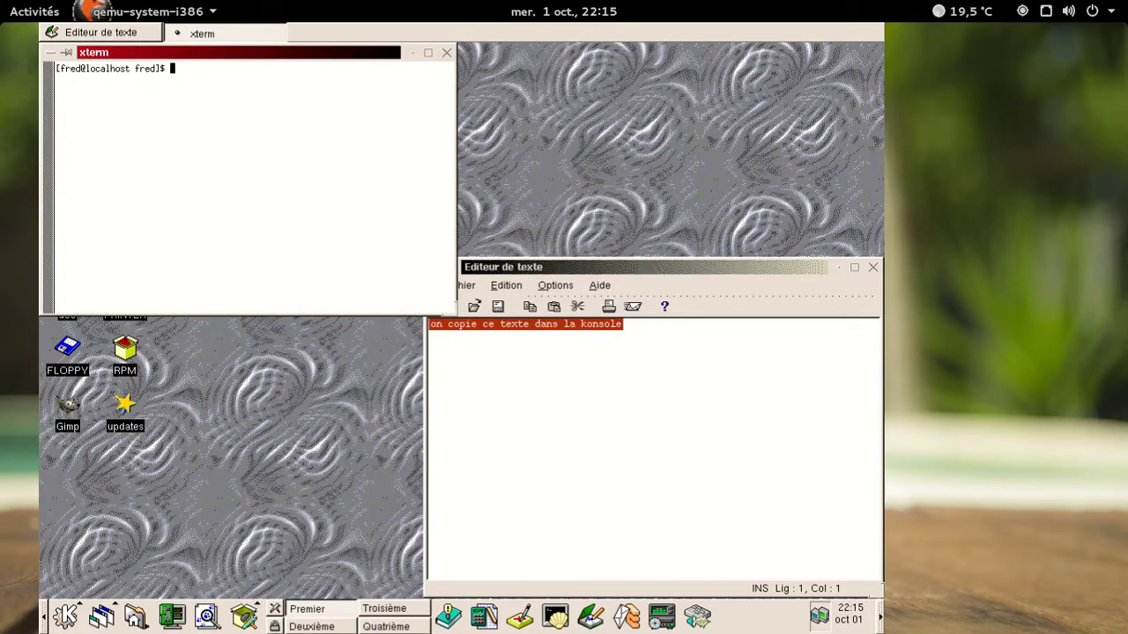
Paste the copied line "on copie ce texte dans la konsole" at the xterm prompt
key(ctrl+v)
key(BackSpace)
text(on copie ce texte dans la konsole)
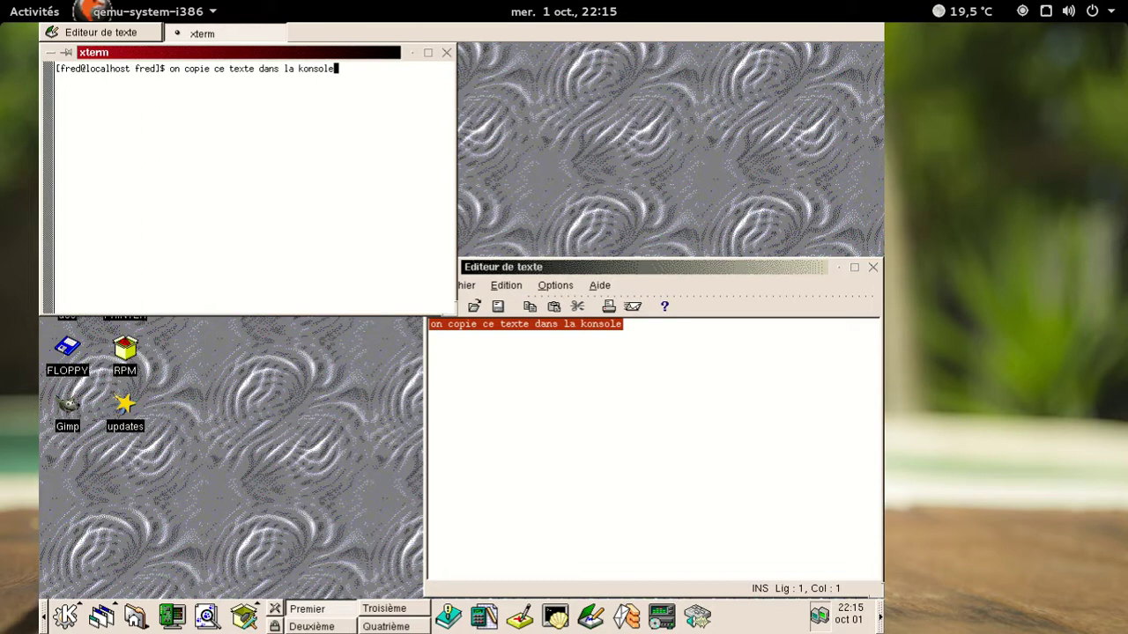
Erase the whole line of text from the xterm prompt
key(BackSpace)
key(BackSpace)
key(BackSpace)
key(BackSpace)
key(BackSpace)
key(BackSpace)
key(BackSpace)
key(BackSpace)
key(BackSpace)
key(BackSpace)
key(BackSpace)
key(BackSpace)
key(BackSpace)
key(BackSpace)
key(BackSpace)
key(BackSpace)
key(BackSpace)
key(BackSpace)
key(BackSpace)
key(BackSpace)
key(BackSpace)
key(BackSpace)
key(BackSpace)
key(BackSpace)
key(BackSpace)
key(BackSpace)
key(BackSpace)
key(BackSpace)
key(BackSpace)
key(BackSpace)
key(BackSpace)
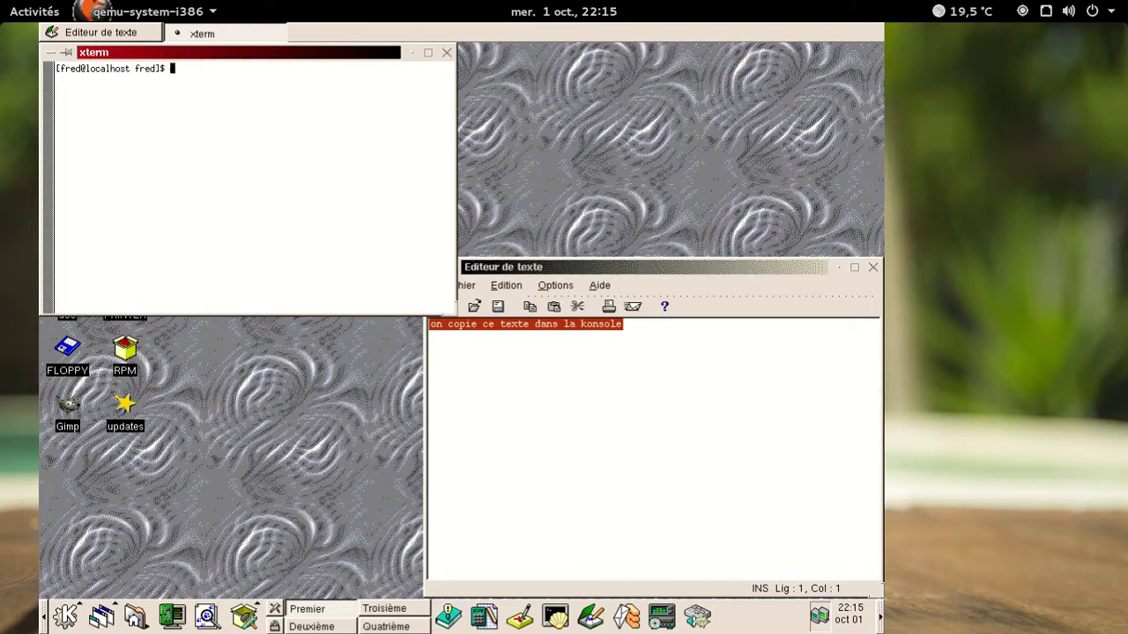
Paste the copied line "on copie ce texte dans la konsole" at the xterm prompt again and erase it
text(on copie ce texte dans la konsole)
key(BackSpace)
key(BackSpace)
key(BackSpace)
key(BackSpace)
key(BackSpace)
key(BackSpace)
key(BackSpace)
key(BackSpace)
key(BackSpace)
key(BackSpace)
key(BackSpace)
key(BackSpace)
key(BackSpace)
key(BackSpace)
key(BackSpace)
key(BackSpace)
key(BackSpace)
key(BackSpace)
key(BackSpace)
key(BackSpace)
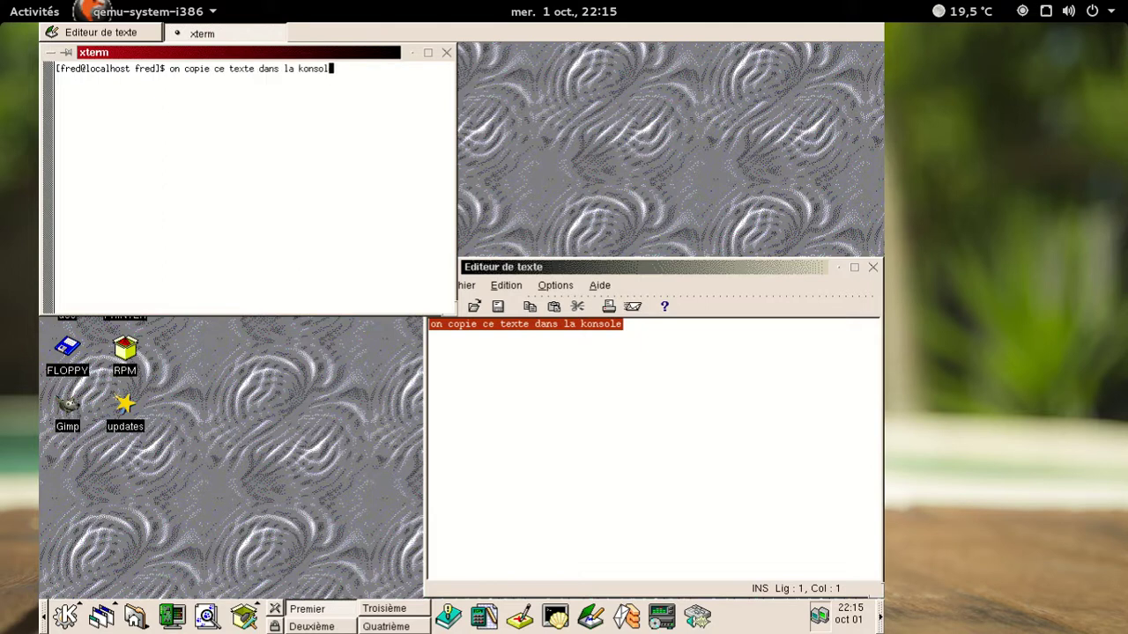
key(BackSpace)
key(BackSpace)
key(BackSpace)
key(BackSpace)
key(BackSpace)
key(BackSpace)
key(BackSpace)
key(BackSpace)
key(BackSpace)
key(BackSpace)
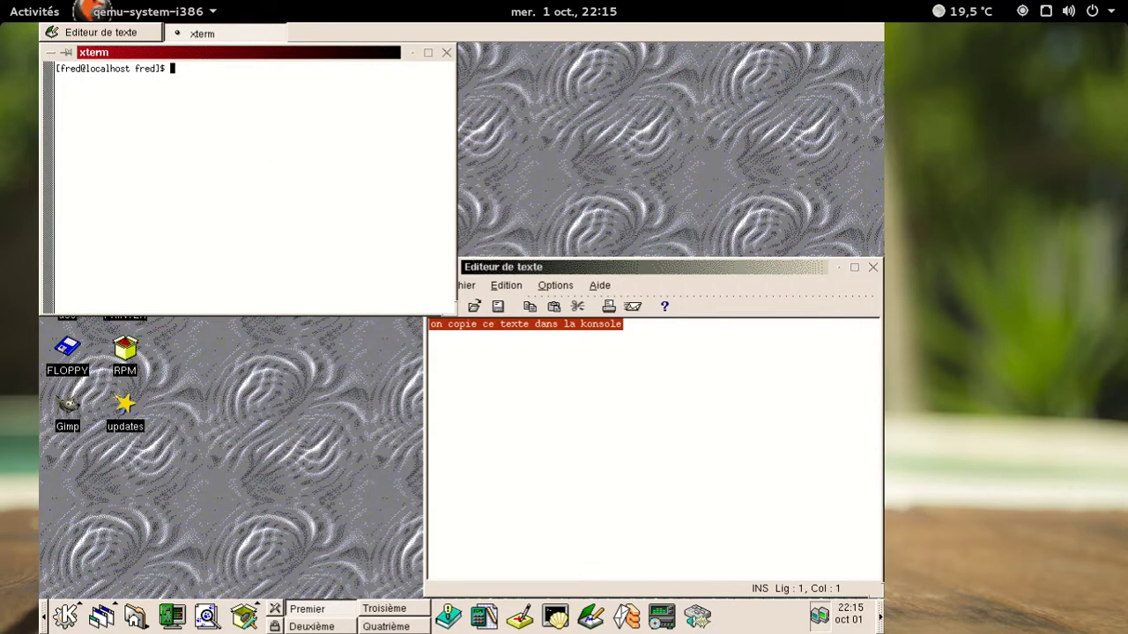
Replace the text editor's content with "et un autre texte copié dans la konsole" and select the whole line
key(alt+Tab)
key(Delete)
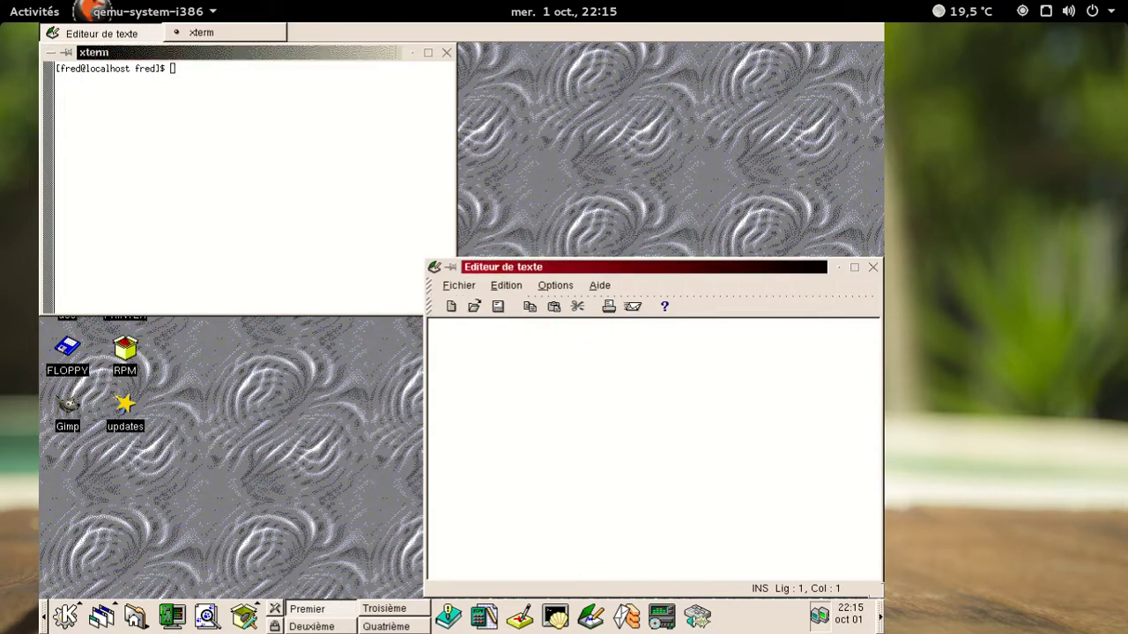
text(et un autre texte copié dans la konsole)
key(shift+Home)
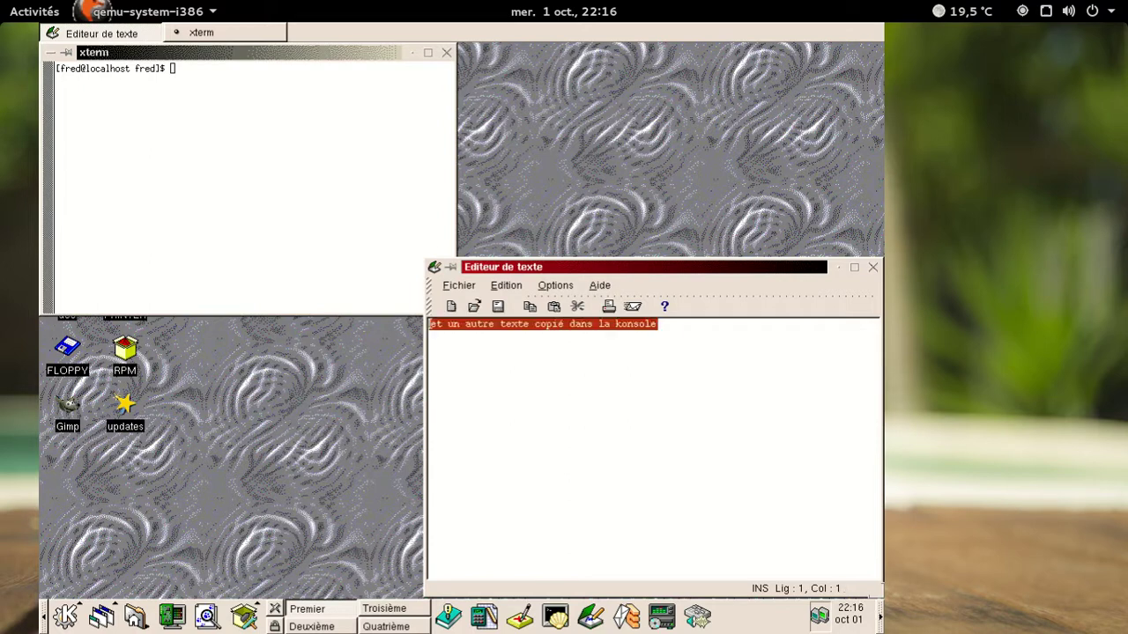
Paste the selected line "et un autre texte copié dans la konsole" at the xterm prompt and erase it
key(alt+Tab)
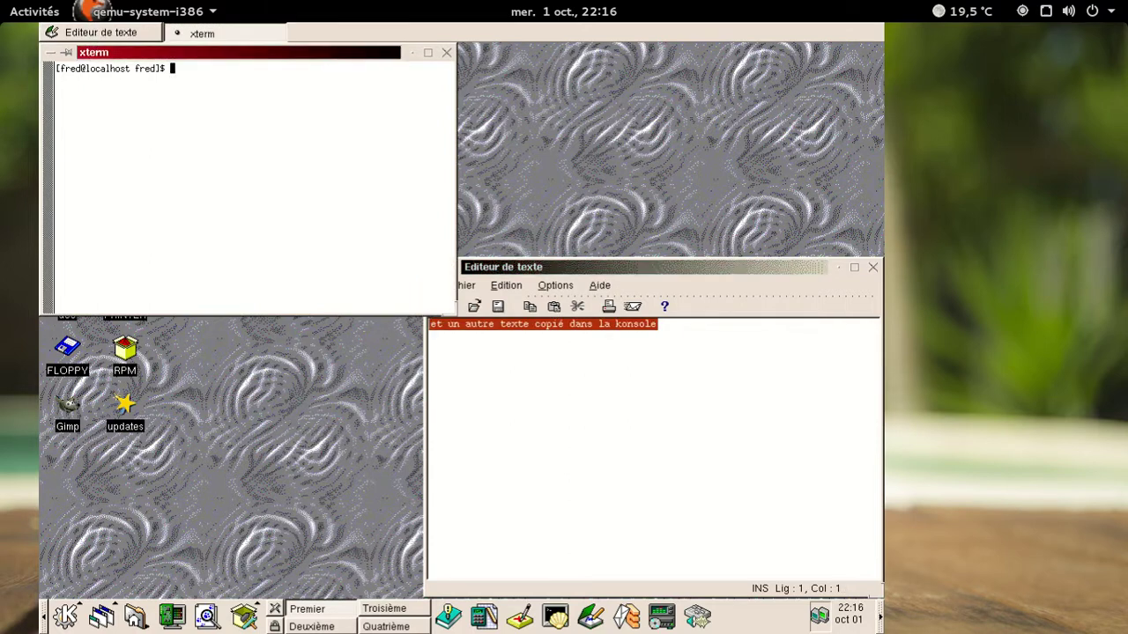
text(et un autre texte copié dans la konsole)
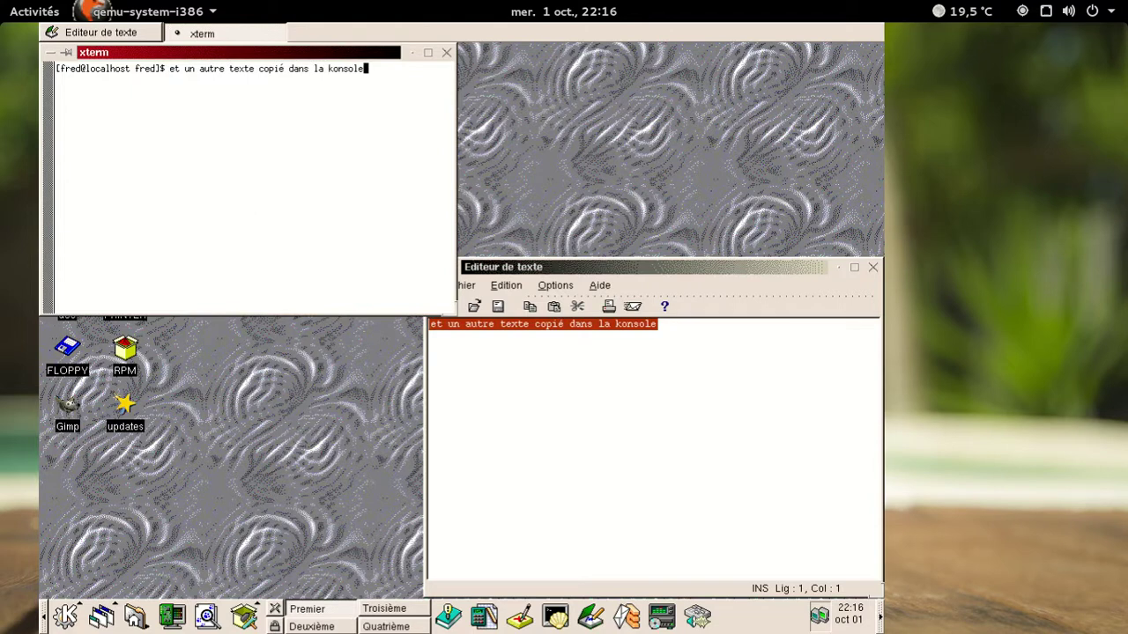
key(BackSpace)
key(BackSpace)
key(BackSpace)
key(BackSpace)
key(BackSpace)
key(BackSpace)
key(BackSpace)
key(BackSpace)
key(BackSpace)
key(BackSpace)
key(BackSpace)
key(BackSpace)
key(BackSpace)
key(BackSpace)
key(BackSpace)
key(BackSpace)
key(BackSpace)
key(BackSpace)
key(BackSpace)
key(BackSpace)
key(BackSpace)
key(BackSpace)
key(BackSpace)
key(BackSpace)
key(BackSpace)
key(BackSpace)
key(BackSpace)
key(BackSpace)
key(BackSpace)
key(BackSpace)
key(BackSpace)
key(BackSpace)
key(BackSpace)
key(BackSpace)
key(ctrl+v)
key(BackSpace)
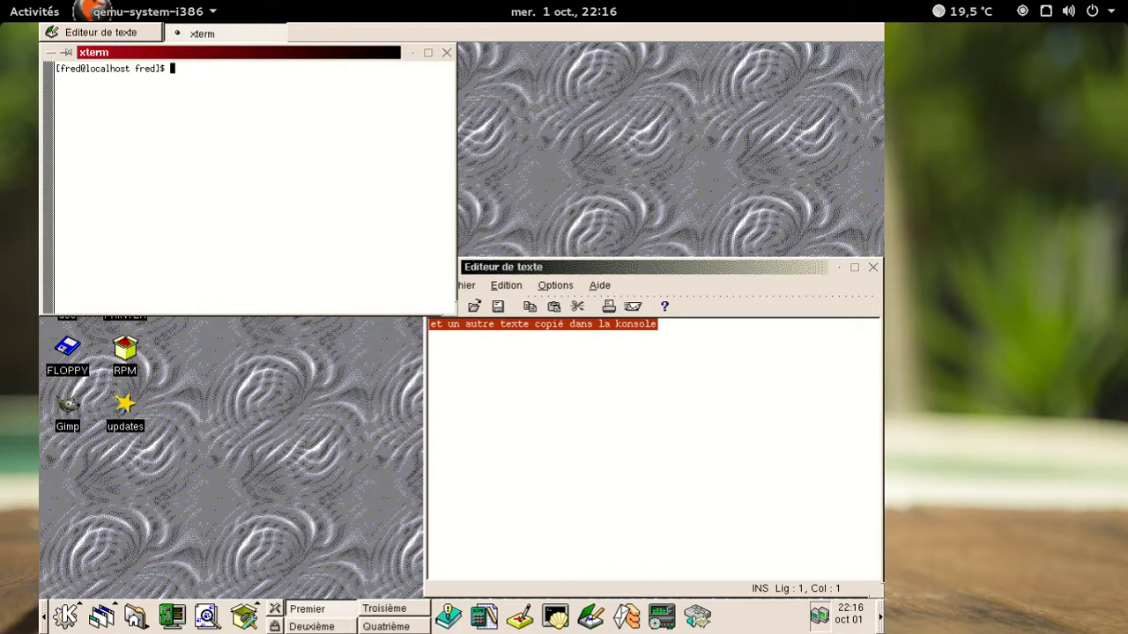
Paste the line "et un autre texte copié dans la konsole" at the prompt once more and clear it
text(et un autre texte copié dans la konsole)
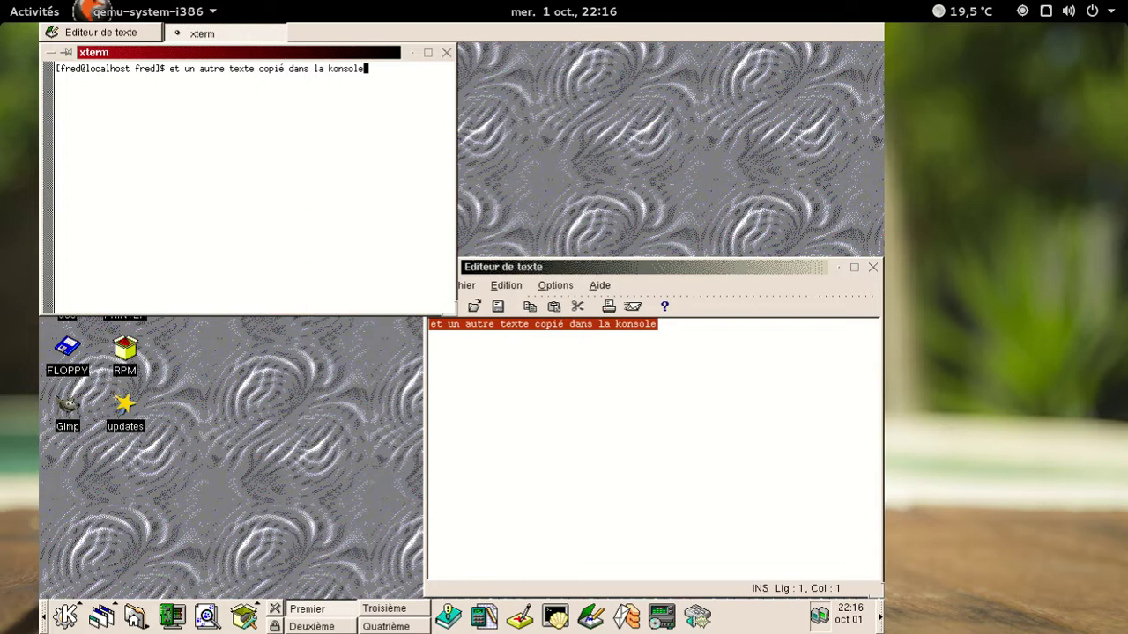
key(BackSpace)
key(BackSpace)
key(BackSpace)
key(BackSpace)
key(BackSpace)
key(BackSpace)
key(BackSpace)
key(BackSpace)
key(BackSpace)
key(BackSpace)
key(BackSpace)
key(BackSpace)
key(BackSpace)
key(BackSpace)
key(BackSpace)
key(BackSpace)
key(BackSpace)
key(BackSpace)
key(BackSpace)
key(BackSpace)
key(BackSpace)
key(BackSpace)
key(BackSpace)
key(BackSpace)
key(BackSpace)
key(BackSpace)
key(BackSpace)
key(BackSpace)
key(BackSpace)
key(BackSpace)
key(BackSpace)
key(BackSpace)
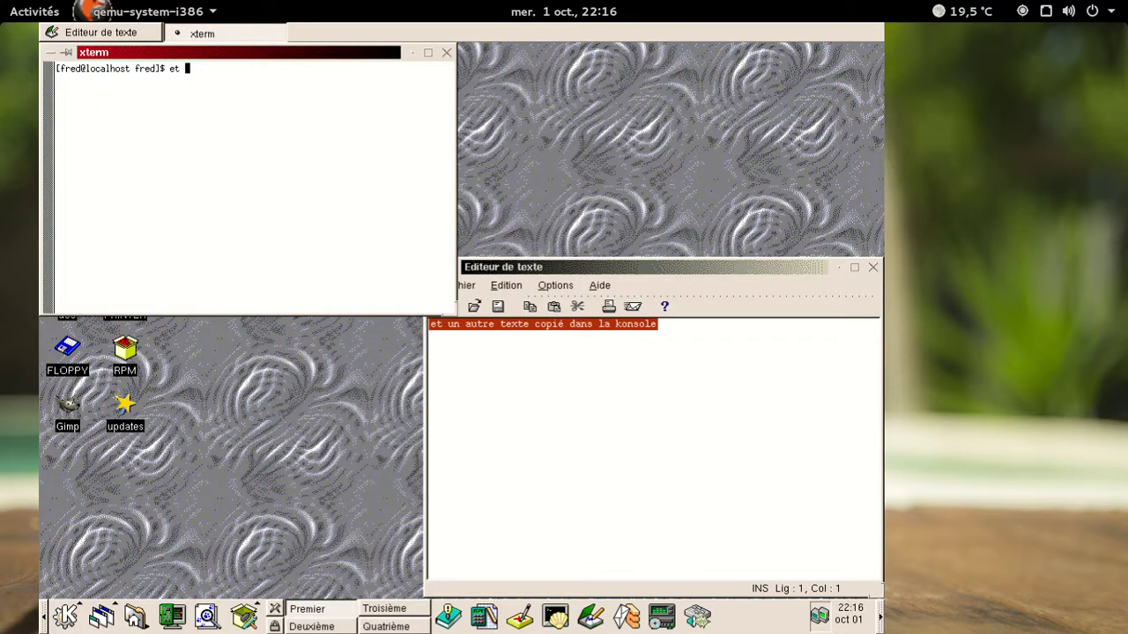
Close the xterm session with the exit command
text(exit)
key(Return)
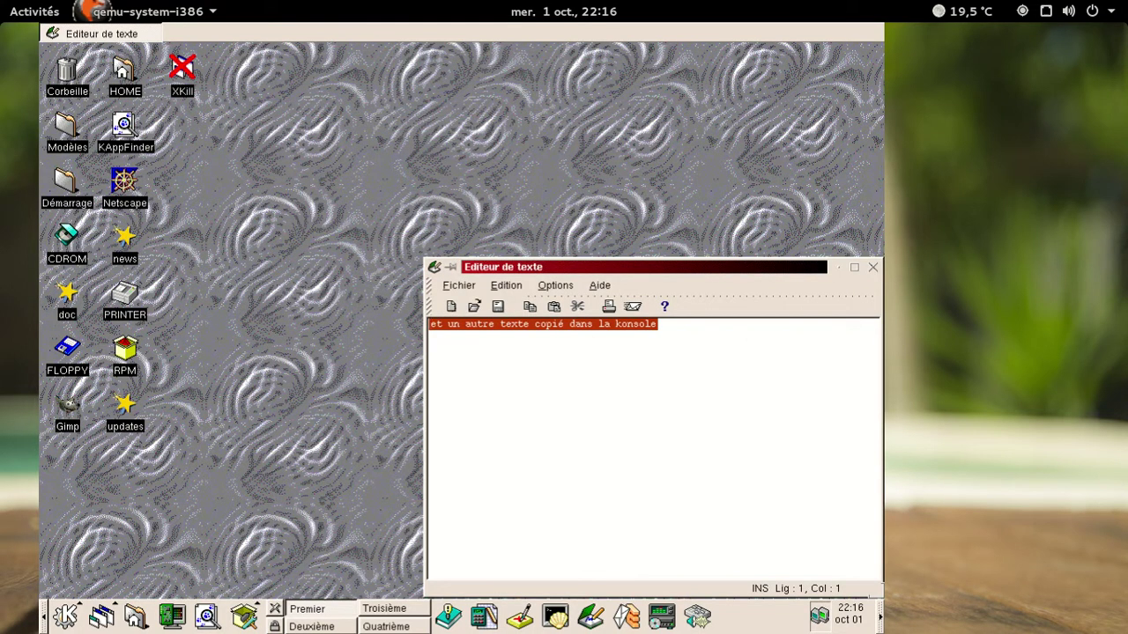
Look through the text editor's Fichier, Edition, Options and Aide commands
key(alt+f)
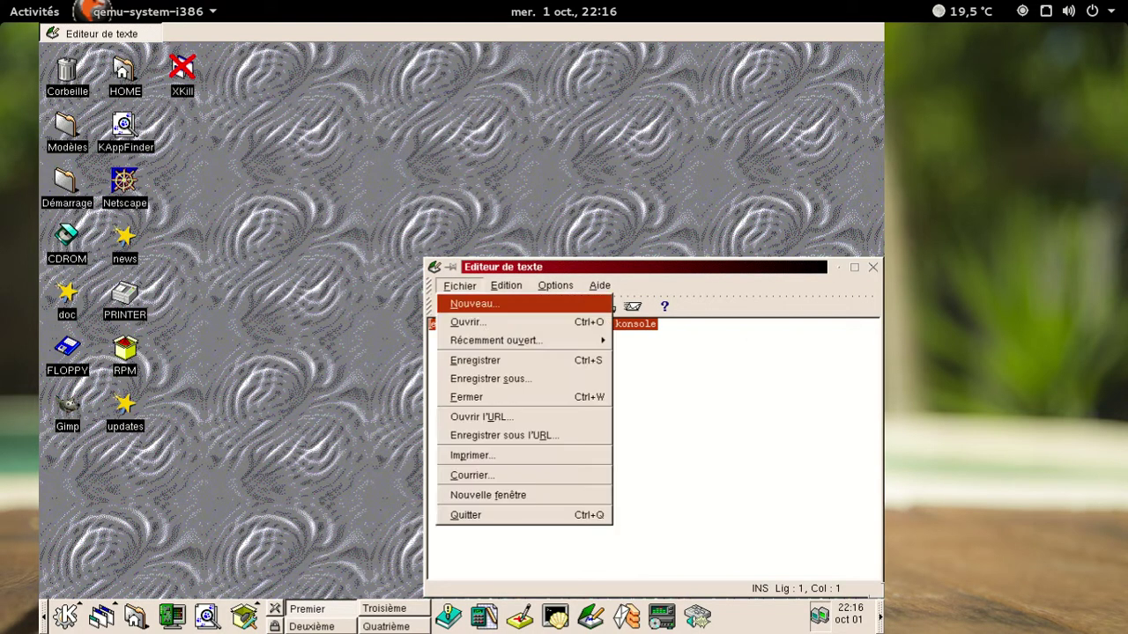
key(Right)
key(Right)
key(Right)
key(Left)
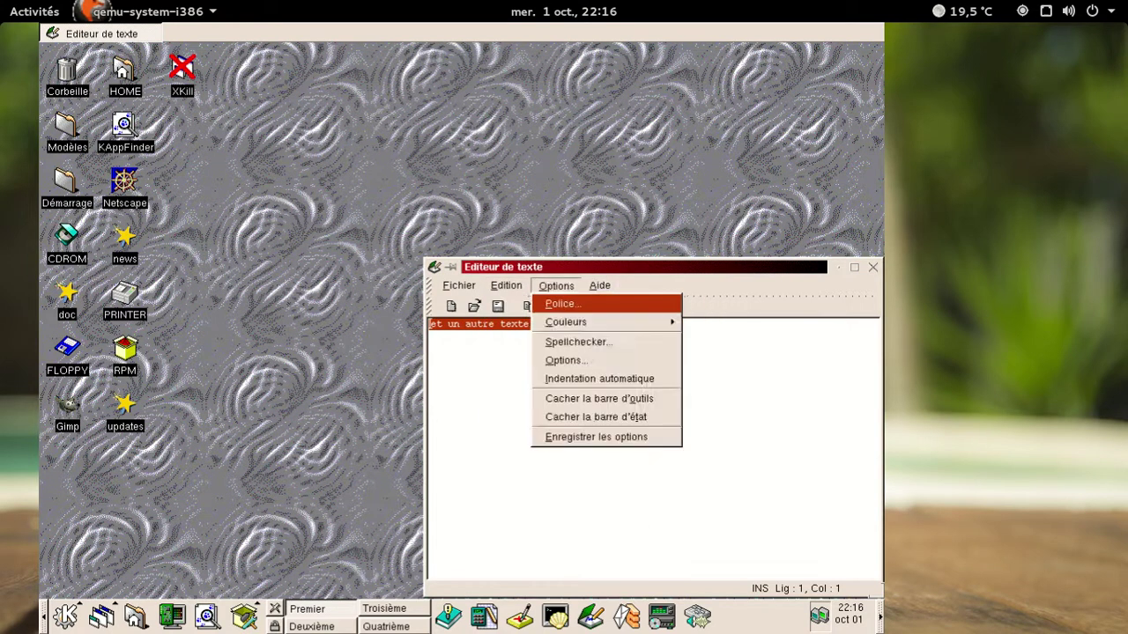
key(Left)
key(Left)
Quit the text editor without saving the modified document
key(Down)
key(Down)
key(Down)
key(Down)
key(Down)
key(Down)
key(Down)
key(Down)
key(Down)
key(Down)
key(Down)
key(Down)
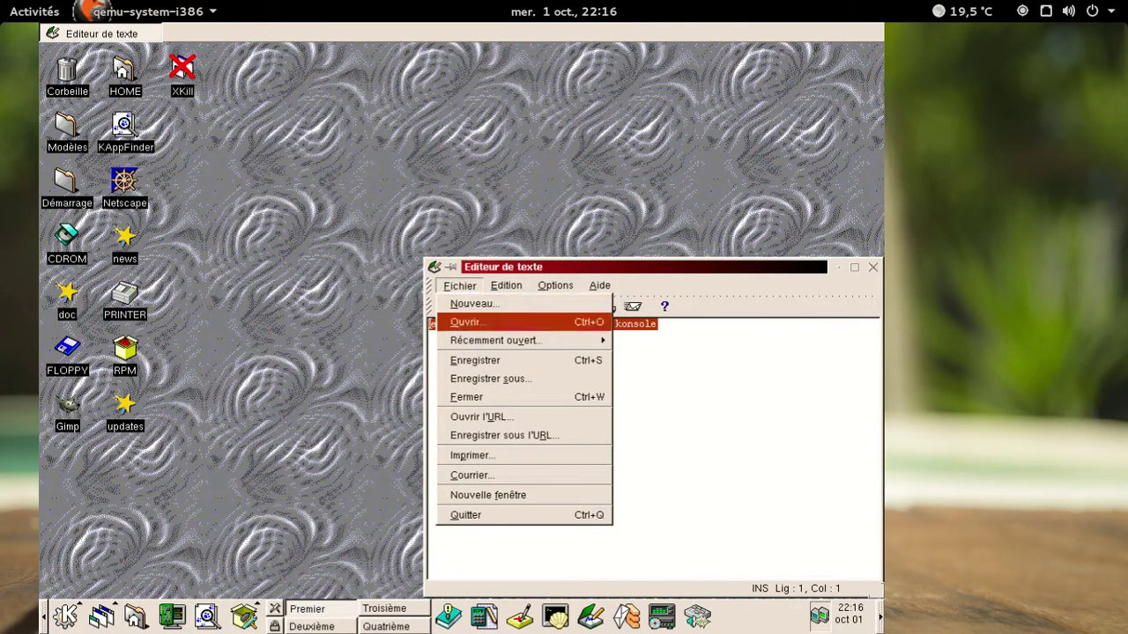
key(Up)
key(Return)
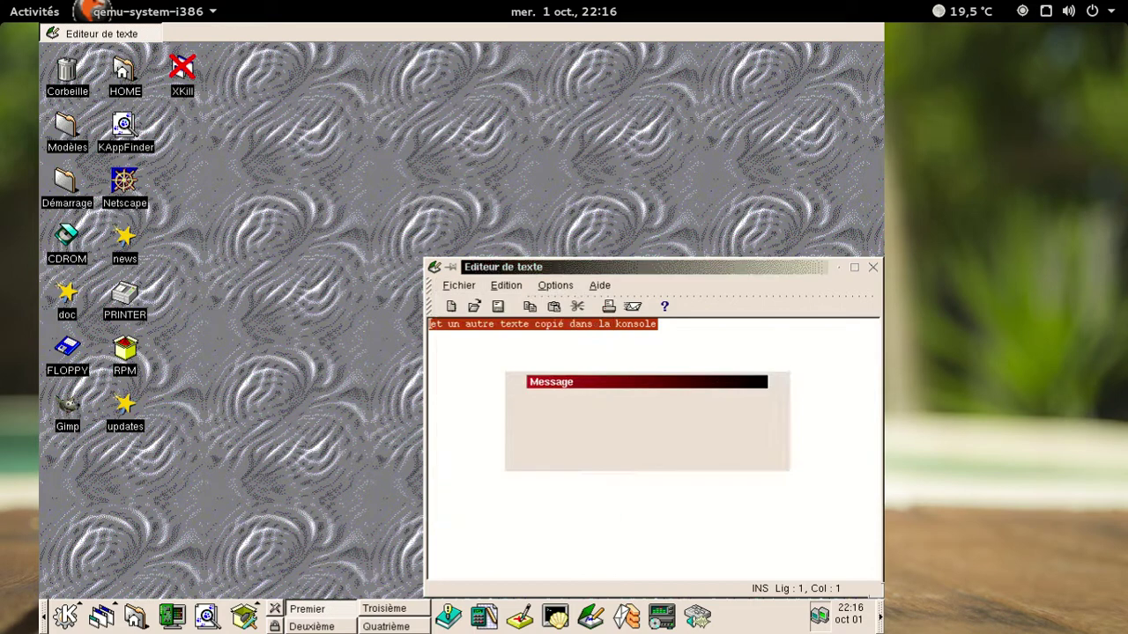
key(Tab)
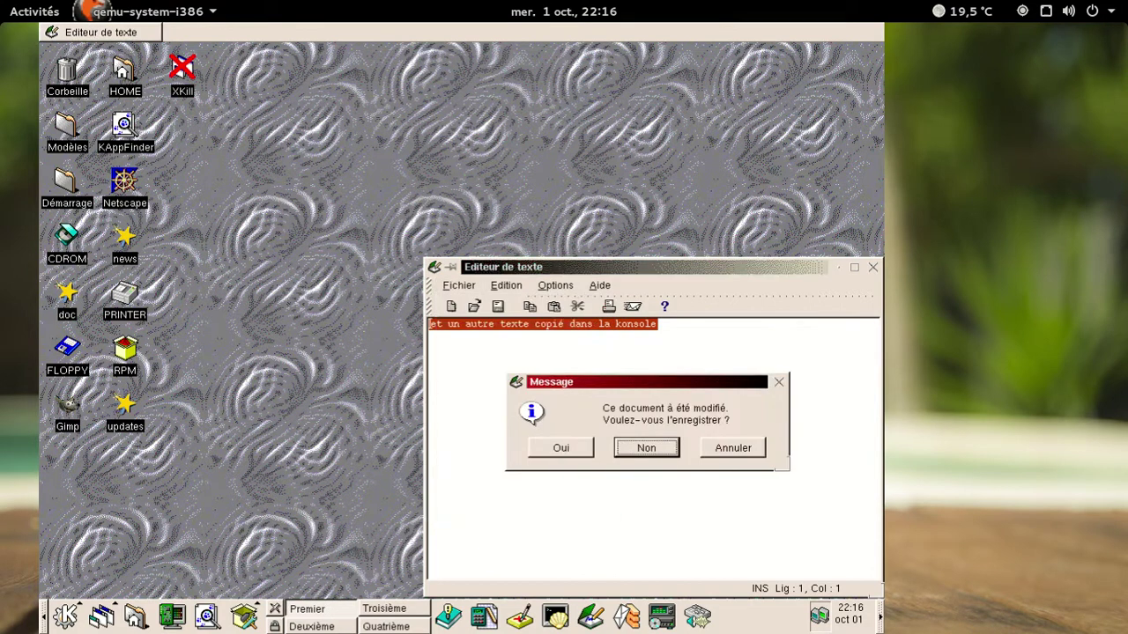
key(Tab)
key(Tab)
key(Tab)
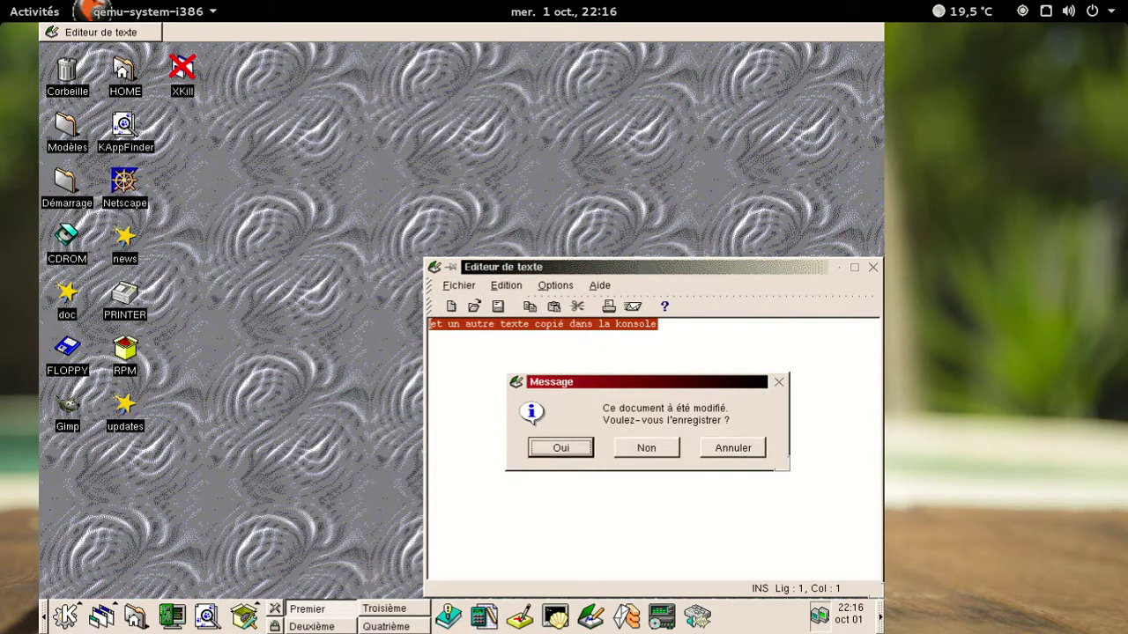
key(Return)
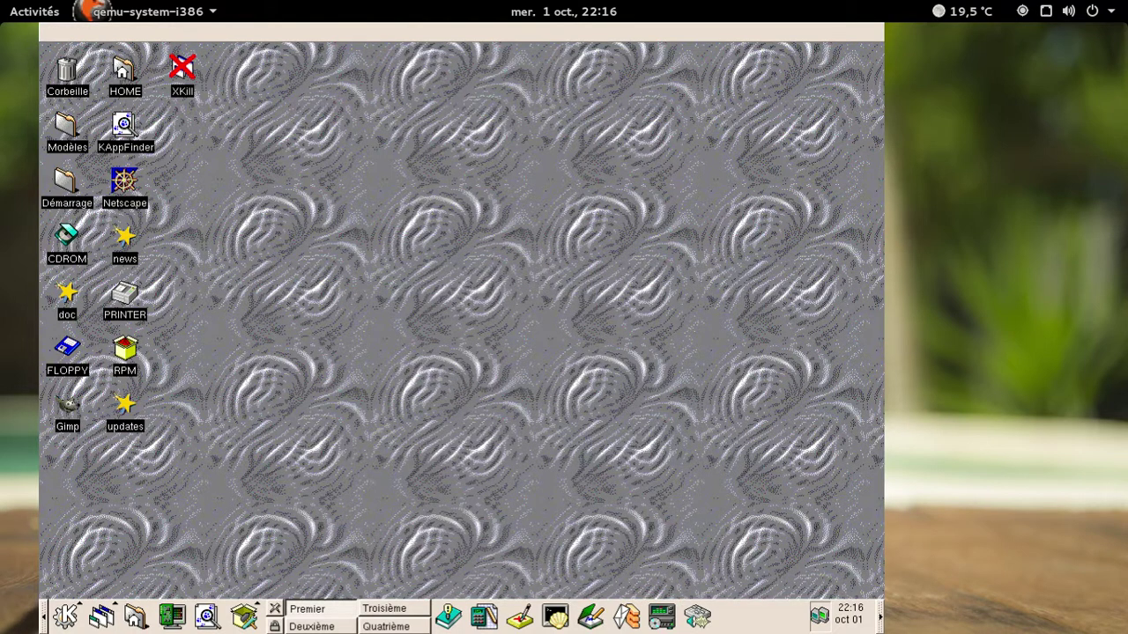
Look through the Applications, Jeux and Graphiques categories of the KDE main menu using keyboard navigation
key(alt+F1)
key(Up)
key(Up)
key(Up)
key(Up)
key(Up)
key(Up)
key(Up)
key(Up)
key(Up)
key(Up)
key(Up)
key(Up)
key(Up)
key(Up)
key(Up)
key(Up)
key(Up)
key(Up)
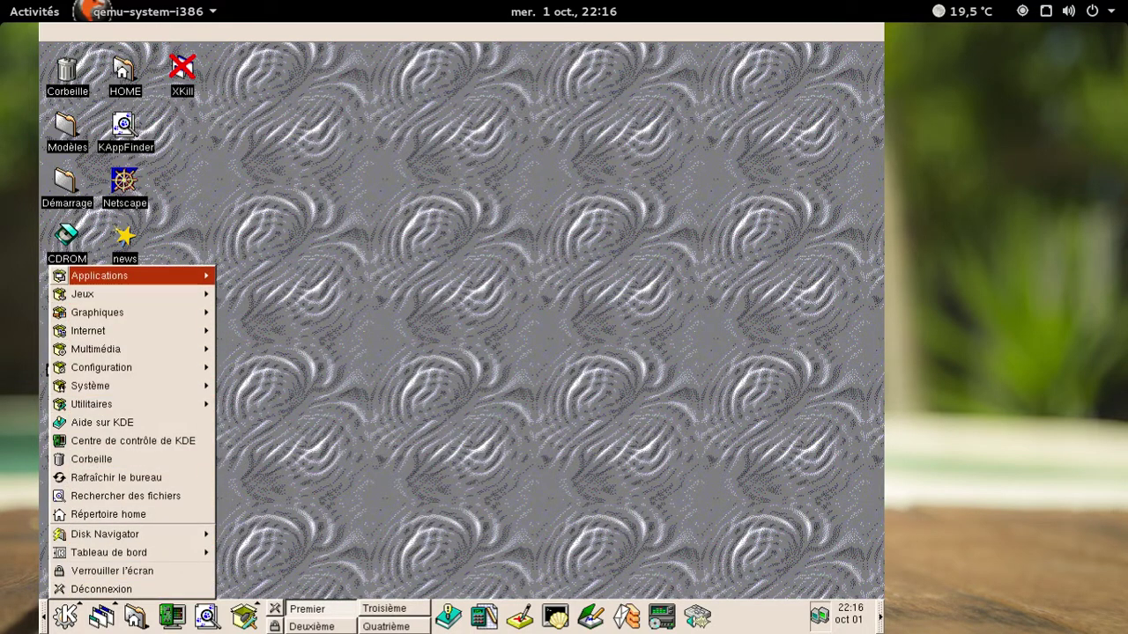
key(Right)
key(Left)
key(Down)
key(Right)
key(Left)
key(Down)
key(Right)
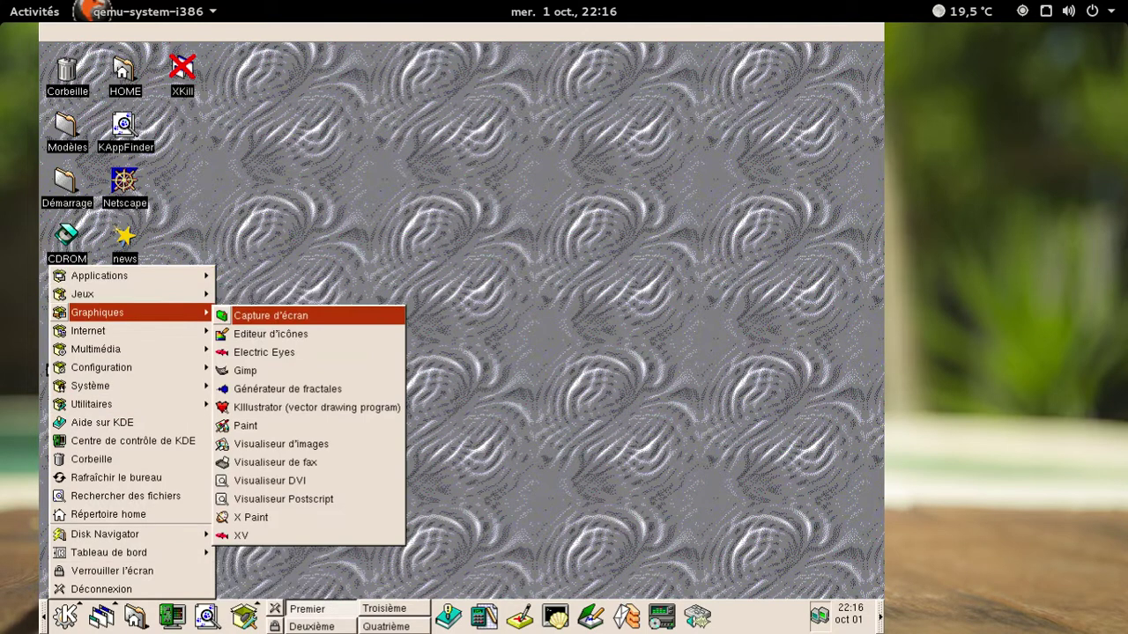
key(Down)
key(Down)
key(Down)
key(Down)
key(Down)
key(Left)
key(Down)
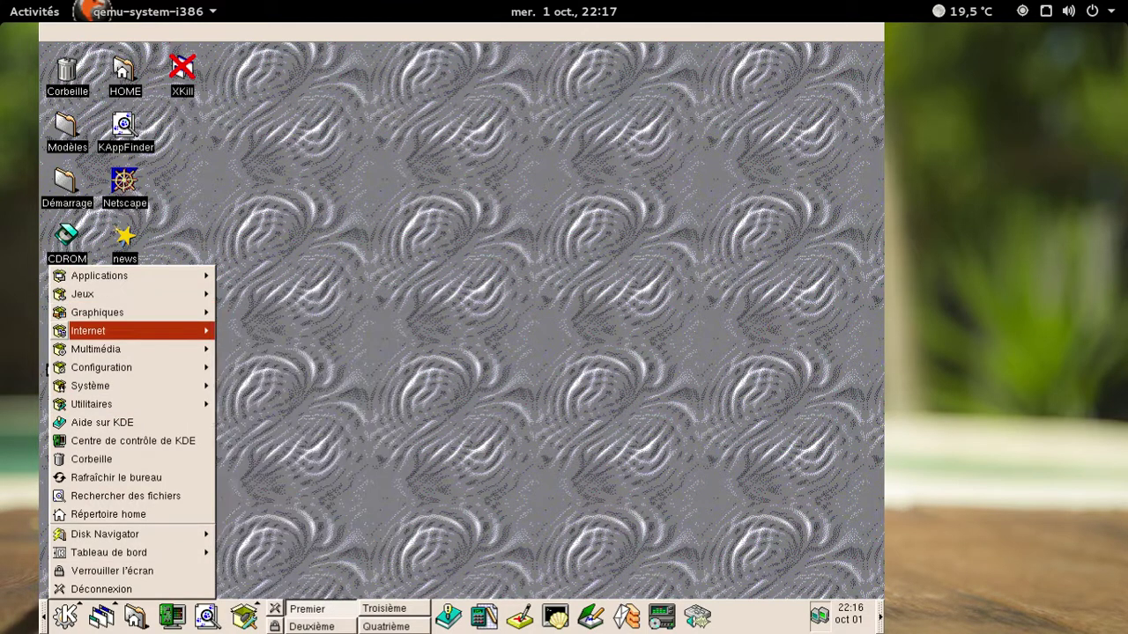
Examine the Internet, Multimédia, Configuration and Système categories of the KDE main menu
key(Right)
key(Down)
key(Down)
key(Down)
key(Down)
key(Left)
key(Down)
key(Right)
key(Down)
key(Left)
key(Down)
key(Right)
key(Down)
key(Left)
key(Down)
key(Right)
key(Down)
key(Down)
key(Down)
key(Down)
key(Left)
Launch the Konsole terminal from the Utilitaires category of the KDE main menu
key(Down)
key(Right)
key(Down)
key(Down)
key(Down)
key(Down)
key(Down)
key(Down)
key(Down)
key(Down)
key(Down)
key(Down)
key(Down)
key(Down)
key(Down)
key(Down)
key(Down)
key(Down)
key(Down)
key(Down)
key(Down)
key(Down)
key(Down)
key(Up)
key(Up)
key(Up)
key(Up)
key(Up)
key(Up)
key(Up)
key(Up)
key(Up)
key(Up)
key(Up)
key(Up)
key(Up)
key(Down)
key(Down)
key(Down)
key(Down)
key(Down)
key(Return)
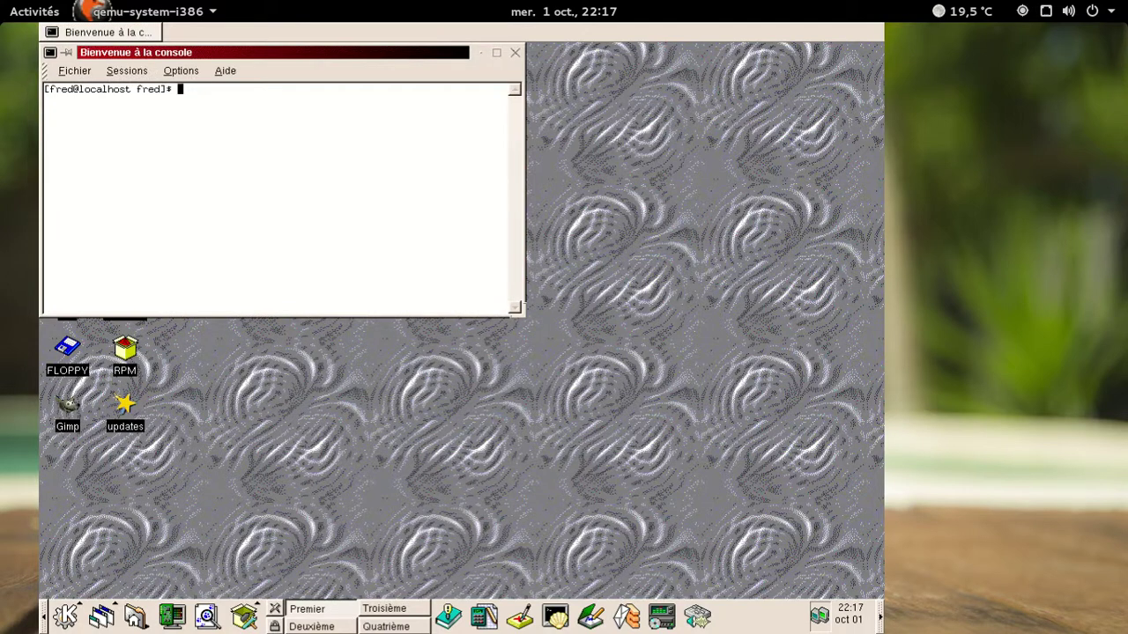
Run uname -a in the Konsole and close the terminal session with the exit command
text(uname -a)
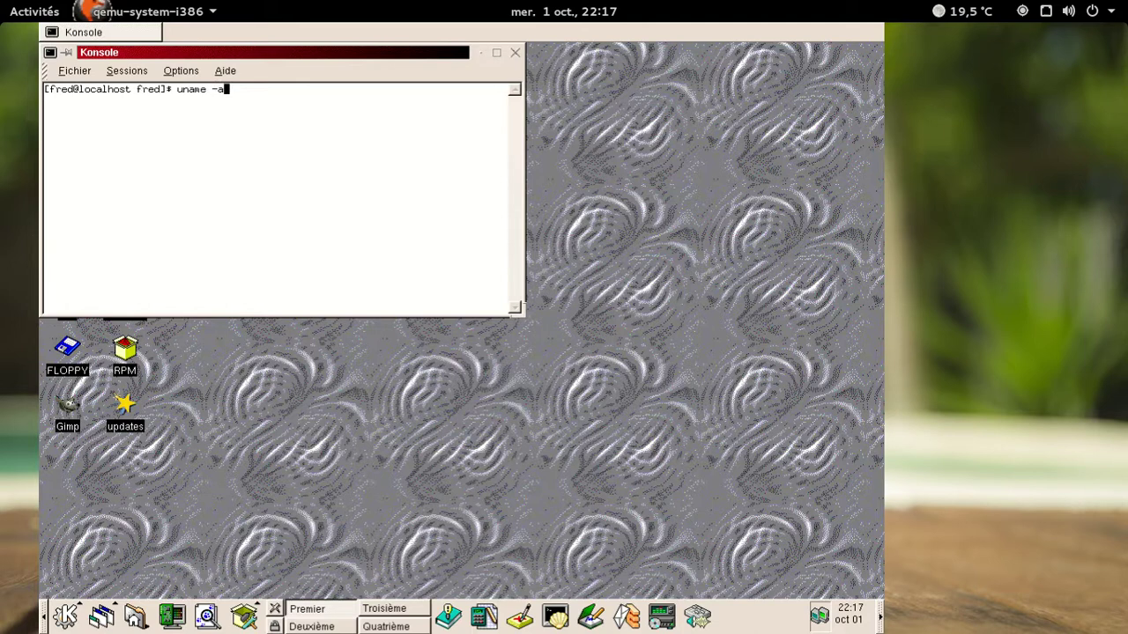
key(Return)
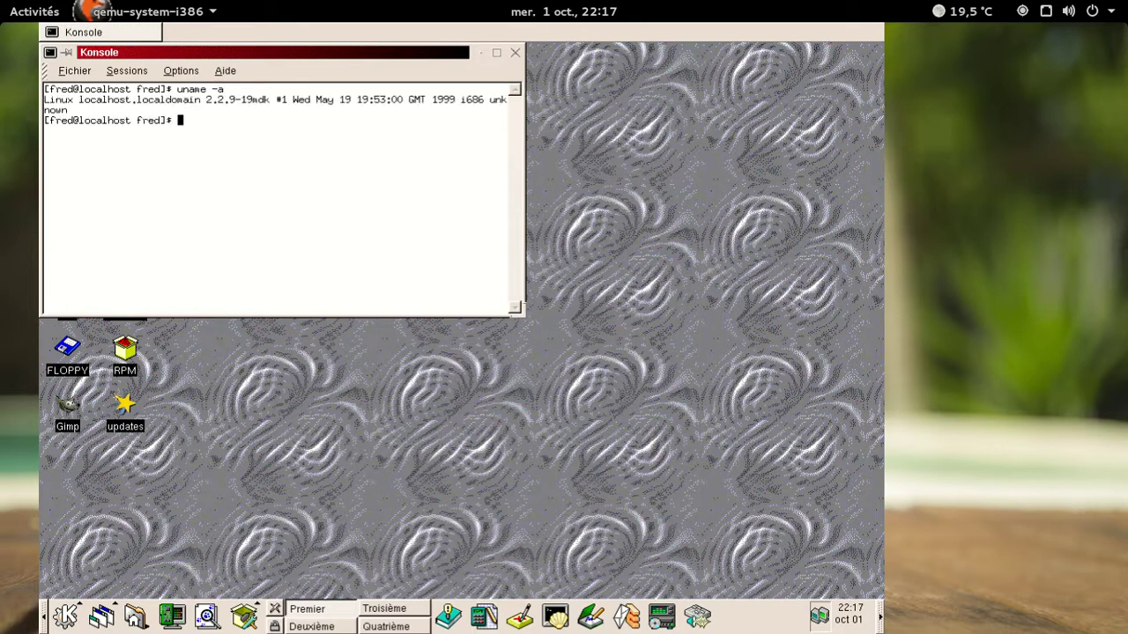
key(Insert)
key(BackSpace)
key(BackSpace)
key(BackSpace)
key(BackSpace)
text(exit)
key(Return)
Log out of KDE and confirm with Quitter KDE
key(alt+F1)
key(Up)
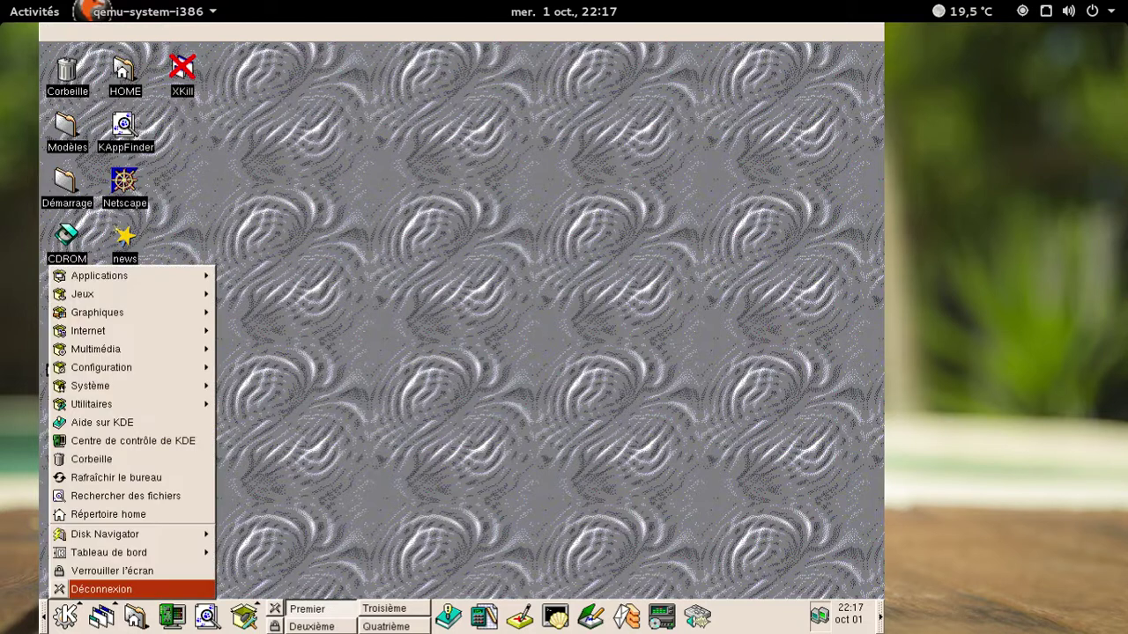
key(Return)
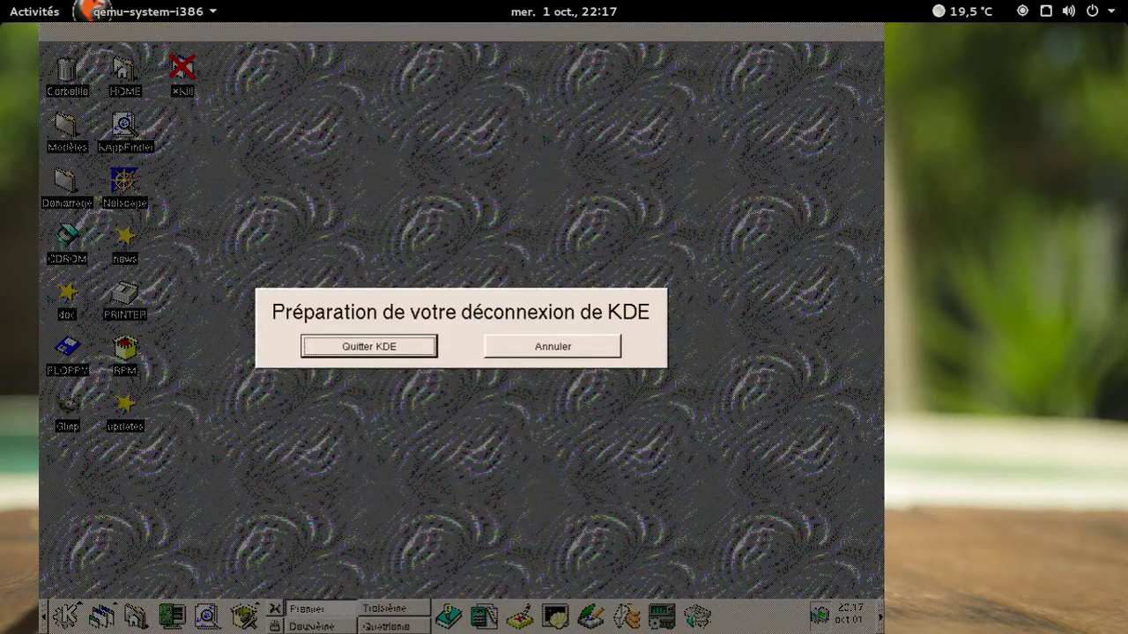
key(Return)
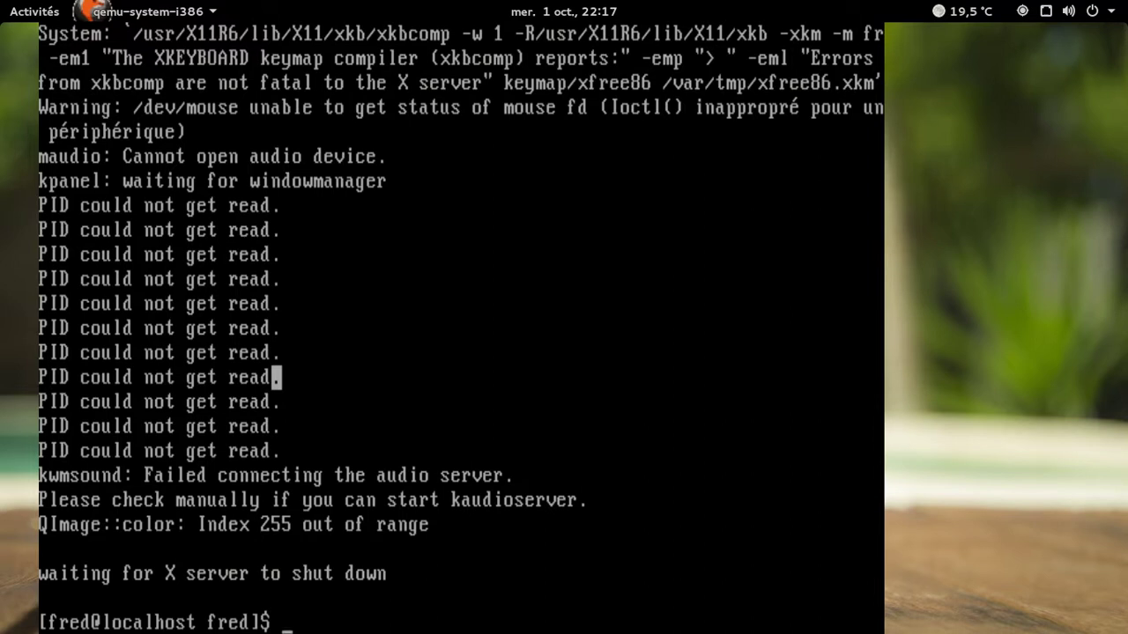
Shut down the QEMU virtual machine by issuing the quit command in its monitor
text(su)
key(BackSpace)
key(BackSpace)
key(ctrl+alt+2)
text(quit)
key(Return)
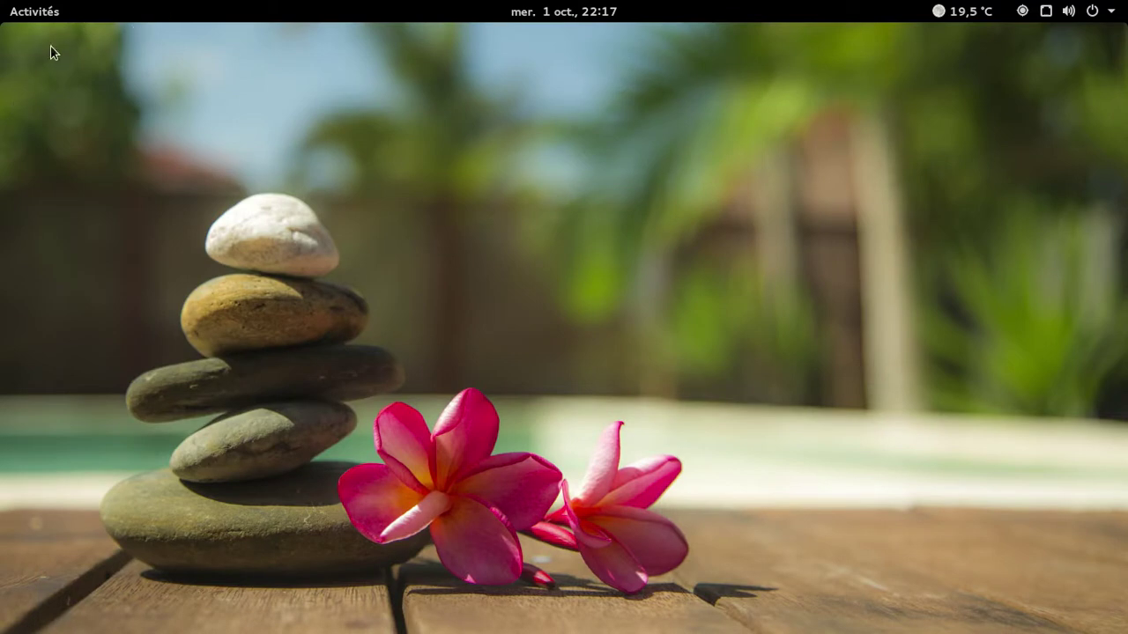
Open gedit on the GNOME desktop, enter "On copie un texte dans le terminal" and select the whole text
click(31, 11)
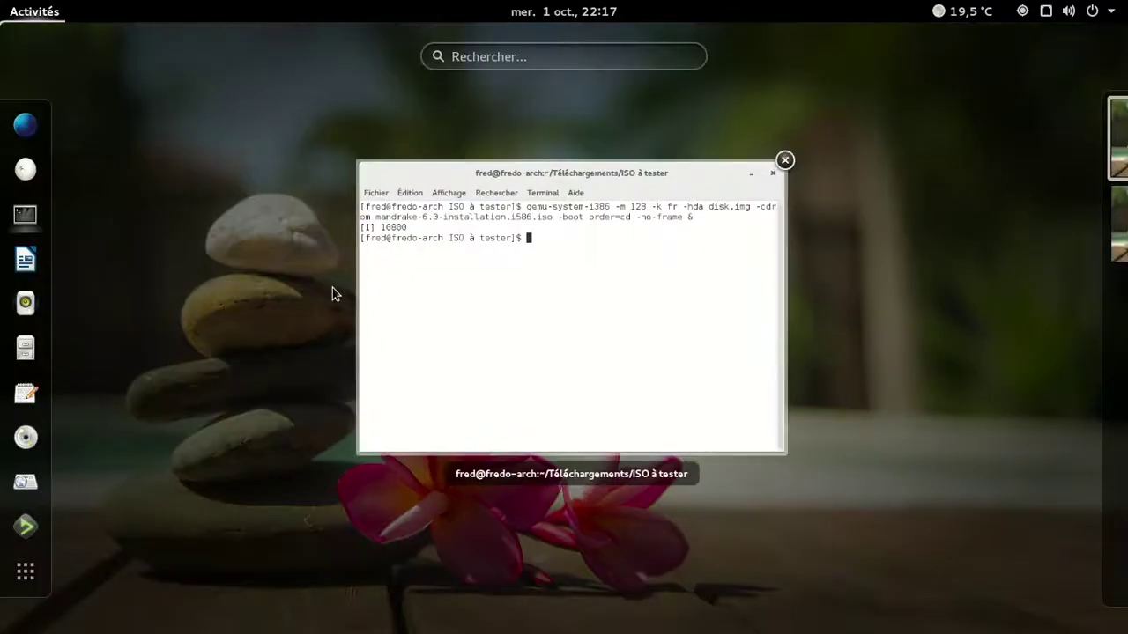
click(26, 393)
text(On copie un texte dans le terminal)
key(ctrl+a)
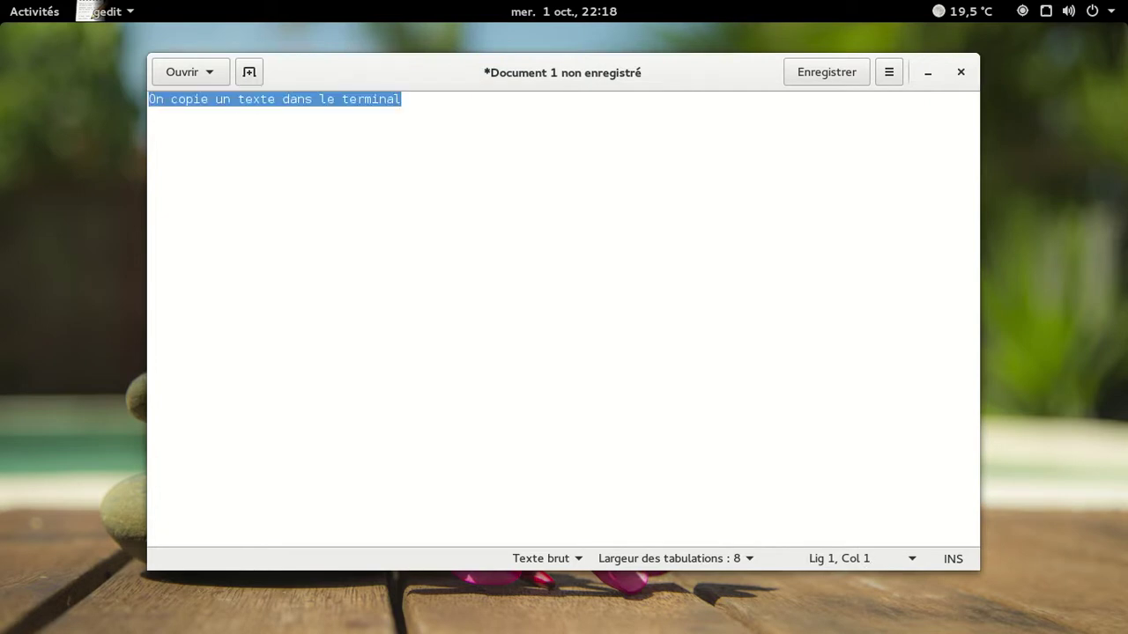
Switch to the GNOME Terminal, paste "On copie un texte dans le terminal" at the prompt and clear it
key(alt+Tab)
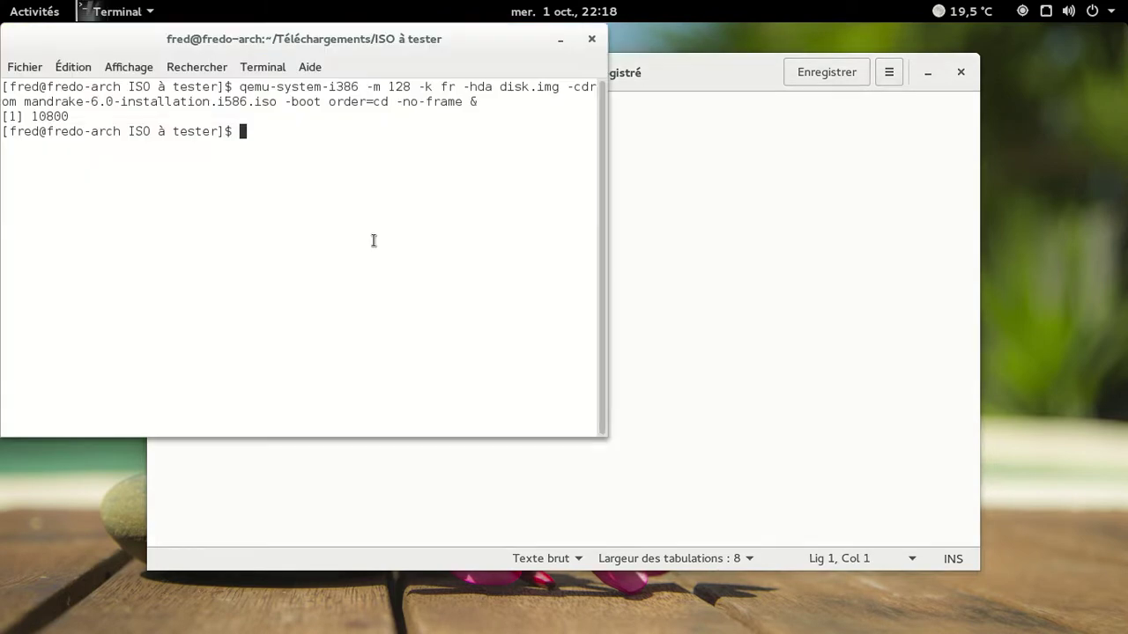
text(On copie un texte dans le terminal)
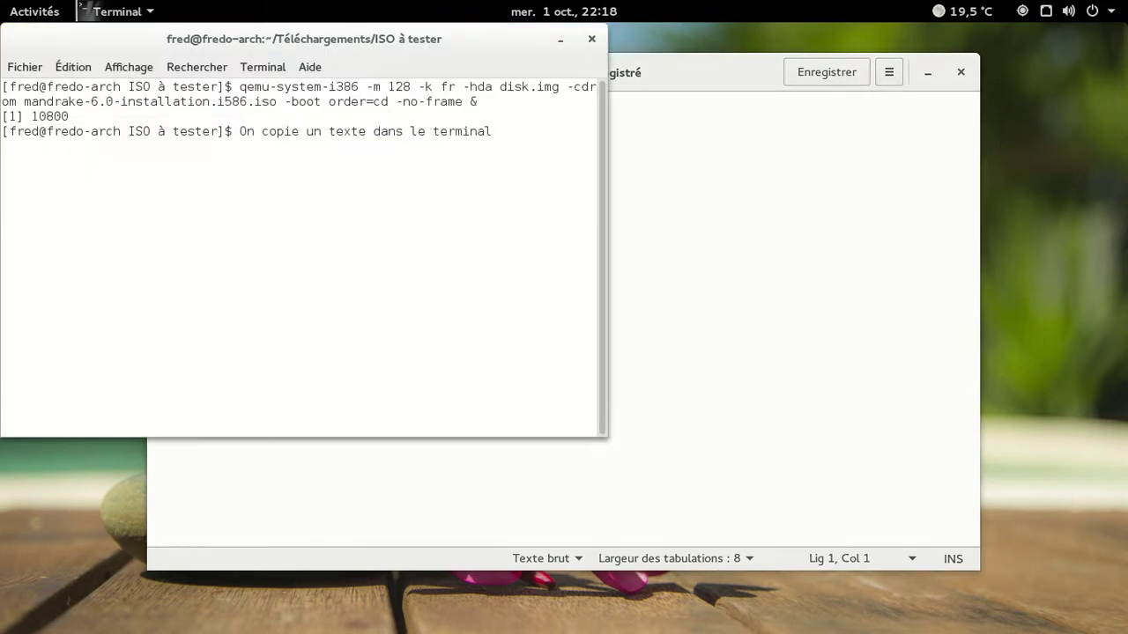
key(BackSpace)
key(BackSpace)
key(BackSpace)
key(BackSpace)
key(BackSpace)
key(BackSpace)
key(BackSpace)
key(BackSpace)
key(BackSpace)
key(BackSpace)
key(BackSpace)
key(BackSpace)
key(BackSpace)
key(BackSpace)
key(BackSpace)
key(BackSpace)
key(BackSpace)
key(BackSpace)
key(BackSpace)
key(BackSpace)
key(BackSpace)
key(BackSpace)
key(BackSpace)
key(BackSpace)
key(BackSpace)
key(BackSpace)
key(BackSpace)
key(BackSpace)
key(BackSpace)
key(BackSpace)
key(BackSpace)
key(BackSpace)
key(BackSpace)
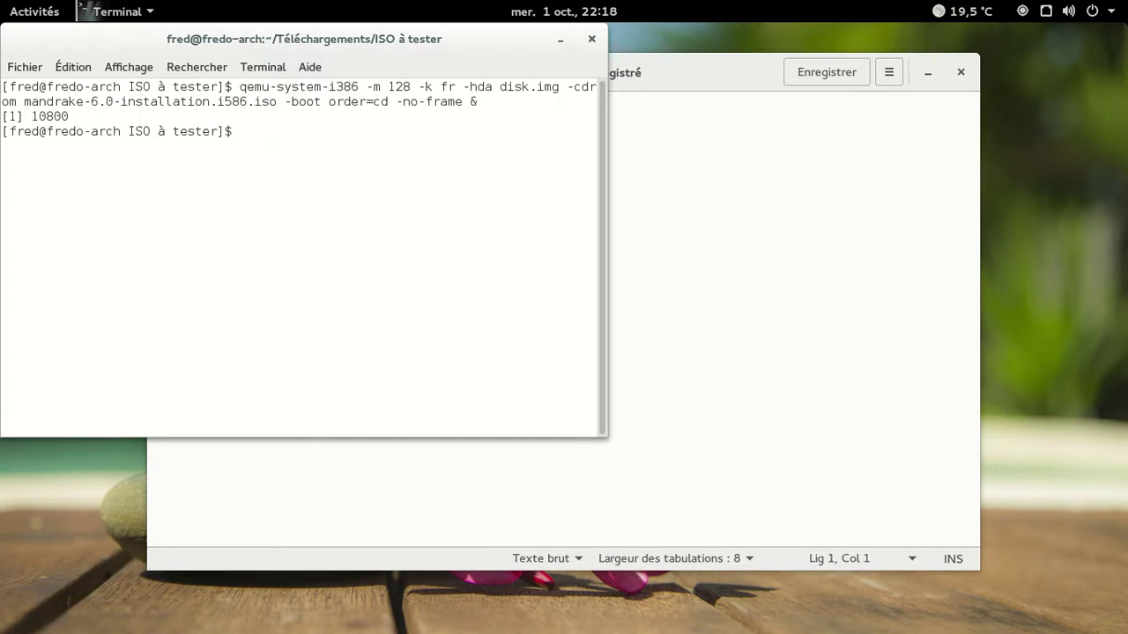
Open the screen recorder's options from the GNOME message tray
key(super+m)
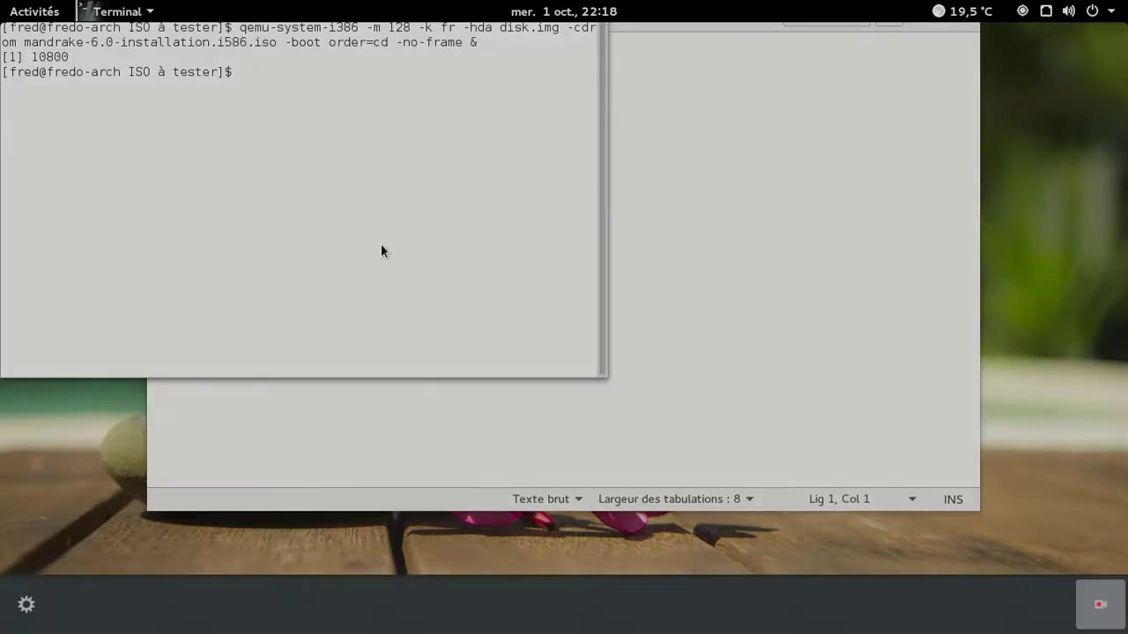
click(1113, 610)
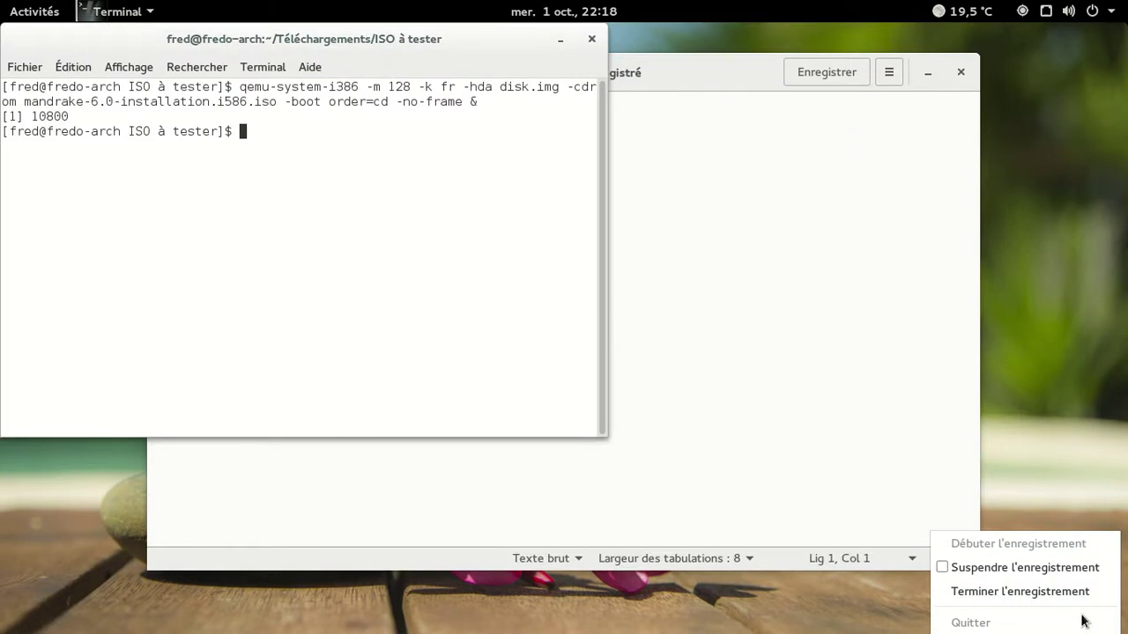